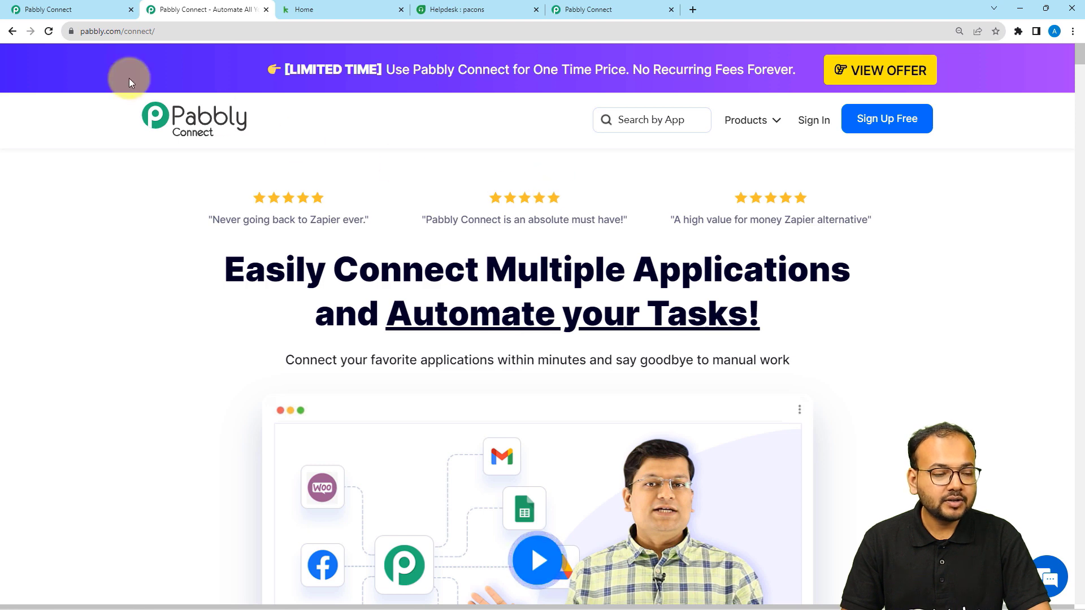
- Create a workflow named "Create Notes in Infusionsoft when Ticket Updated in Freshdesk" from the Pabbly Connect dashboard
{"action": "left_click", "coordinate": [66, 12]}
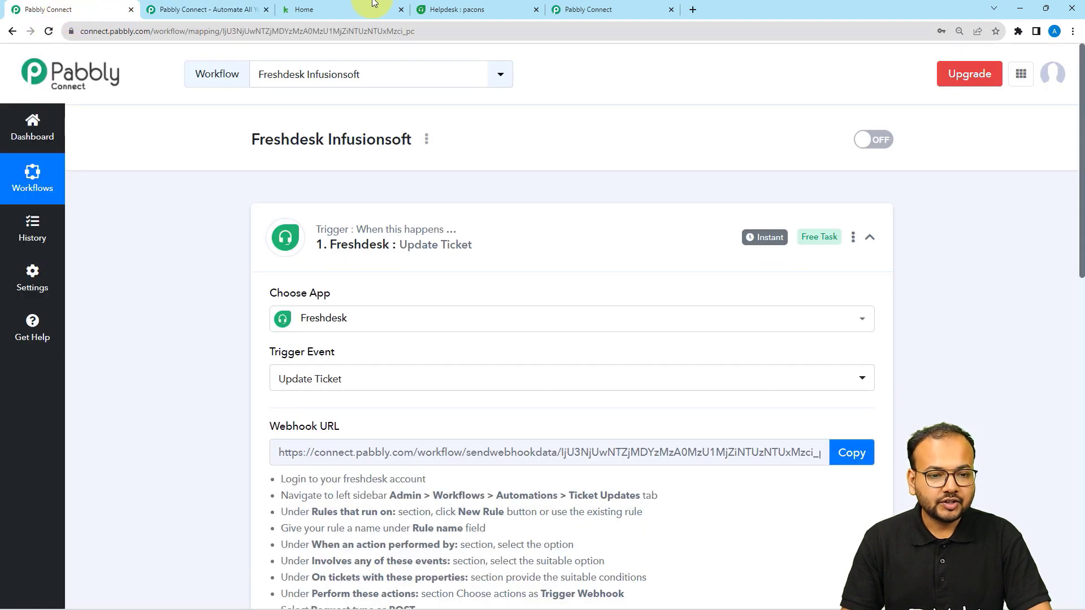
{"action": "left_click", "coordinate": [571, 10]}
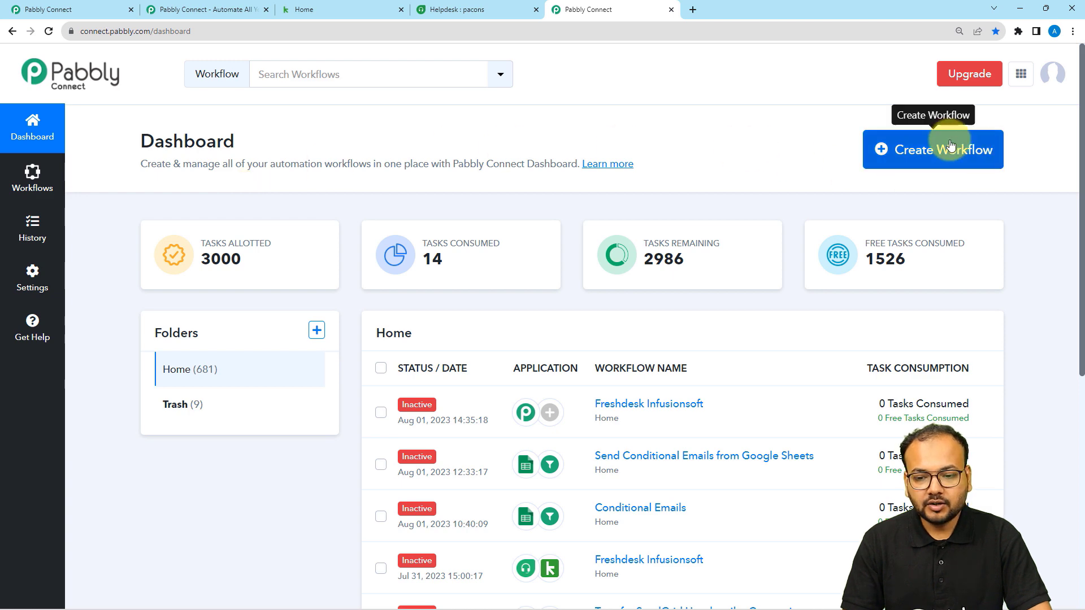
{"action": "left_click", "coordinate": [941, 164]}
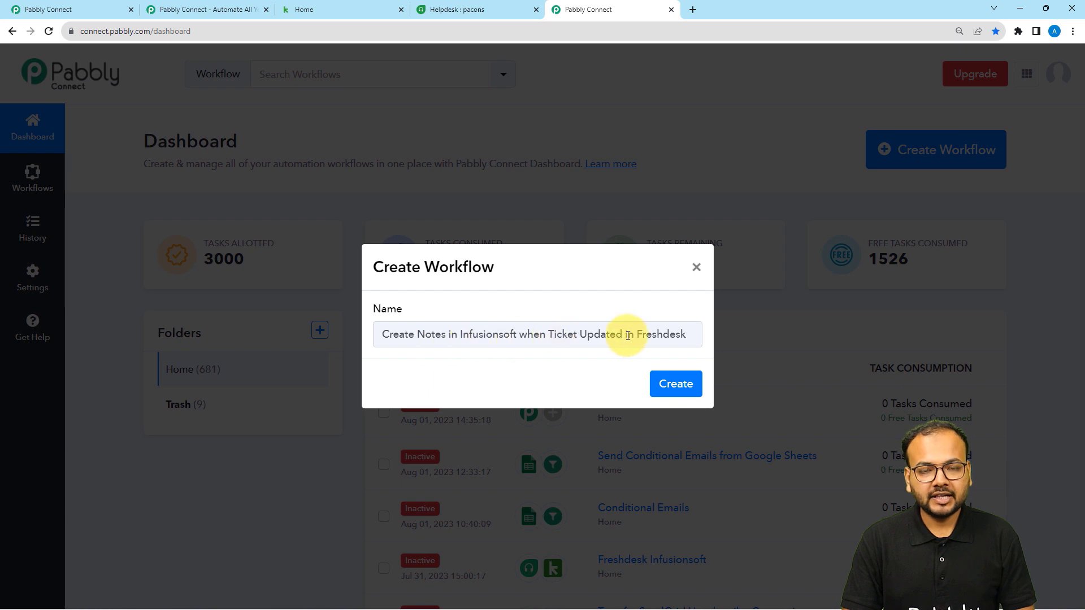
{"action": "left_click", "coordinate": [665, 381]}
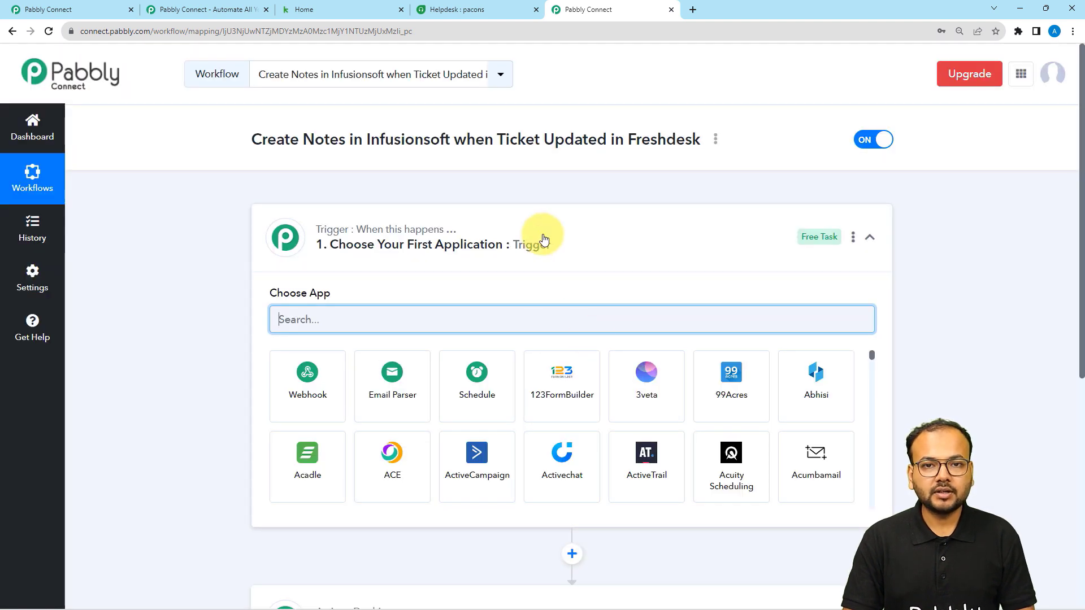
{"action": "left_click", "coordinate": [543, 239]}
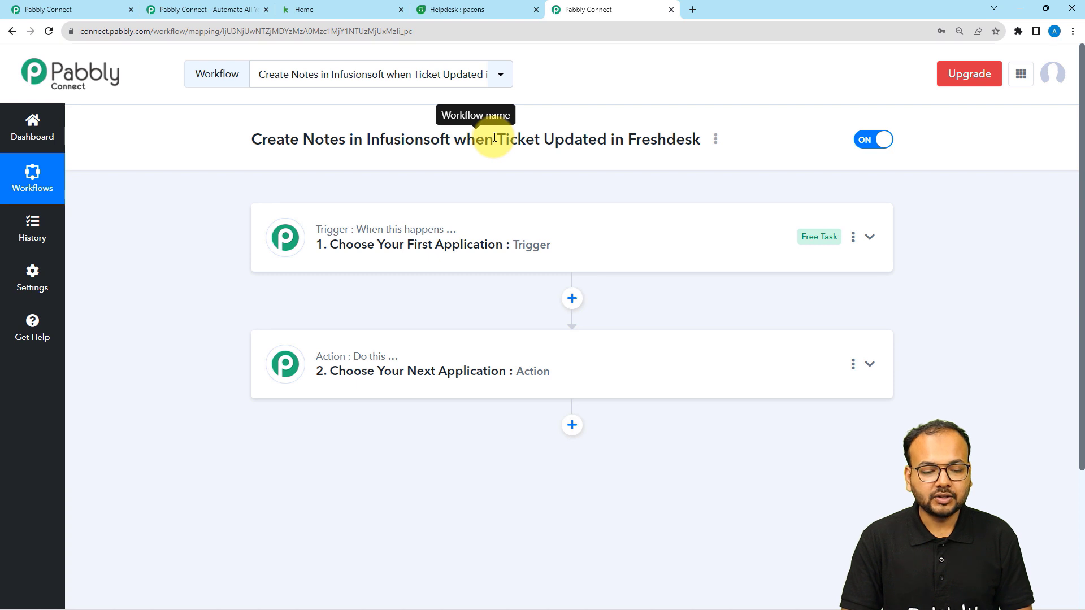
- Set the workflow's trigger app to Freshdesk and its trigger event to Update Ticket
{"action": "left_click", "coordinate": [400, 244]}
{"action": "scroll", "coordinate": [402, 251], "scroll_direction": "down", "scroll_amount": 1}
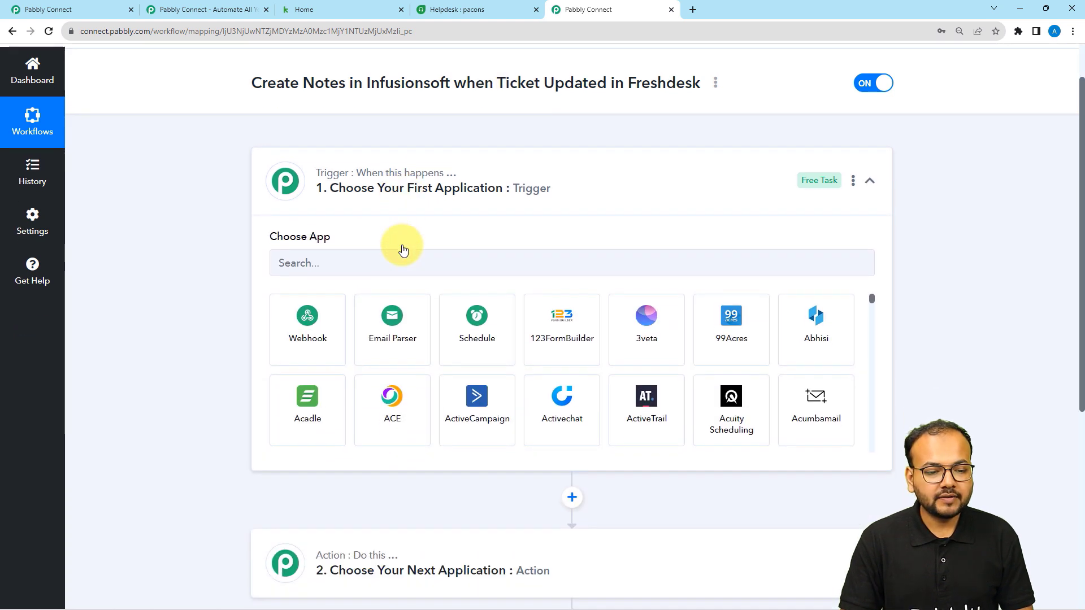
{"action": "left_click", "coordinate": [350, 265]}
{"action": "type", "text": "fres"}
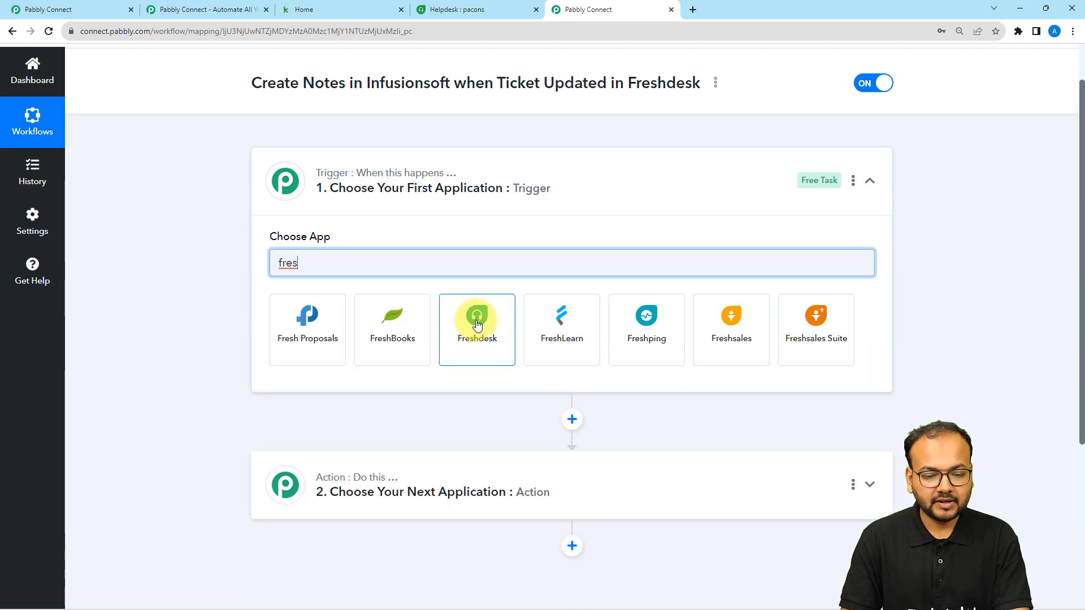
{"action": "left_click", "coordinate": [476, 324]}
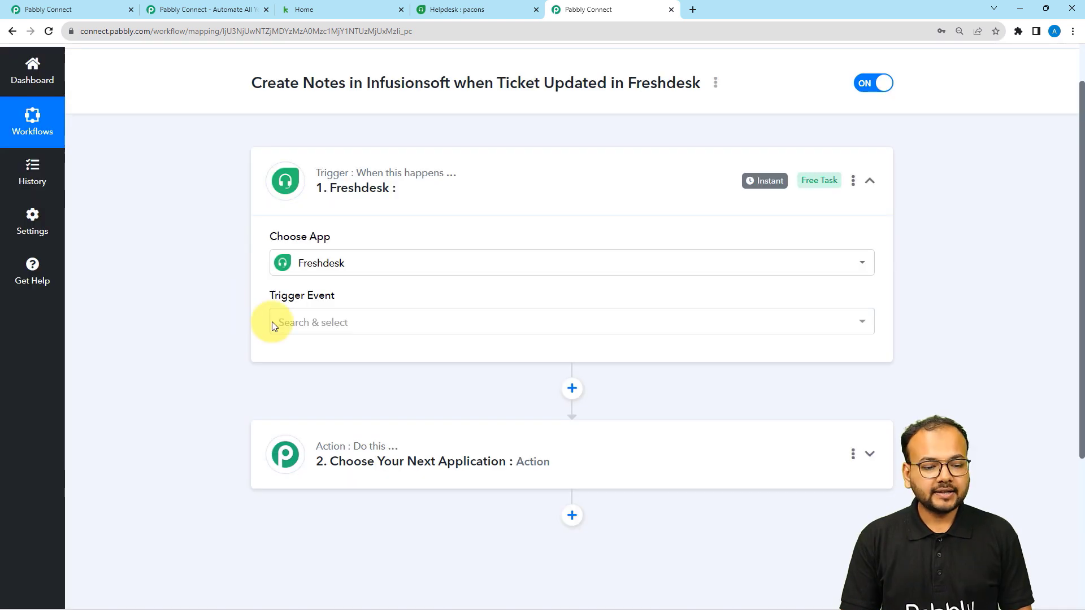
{"action": "left_click", "coordinate": [315, 319]}
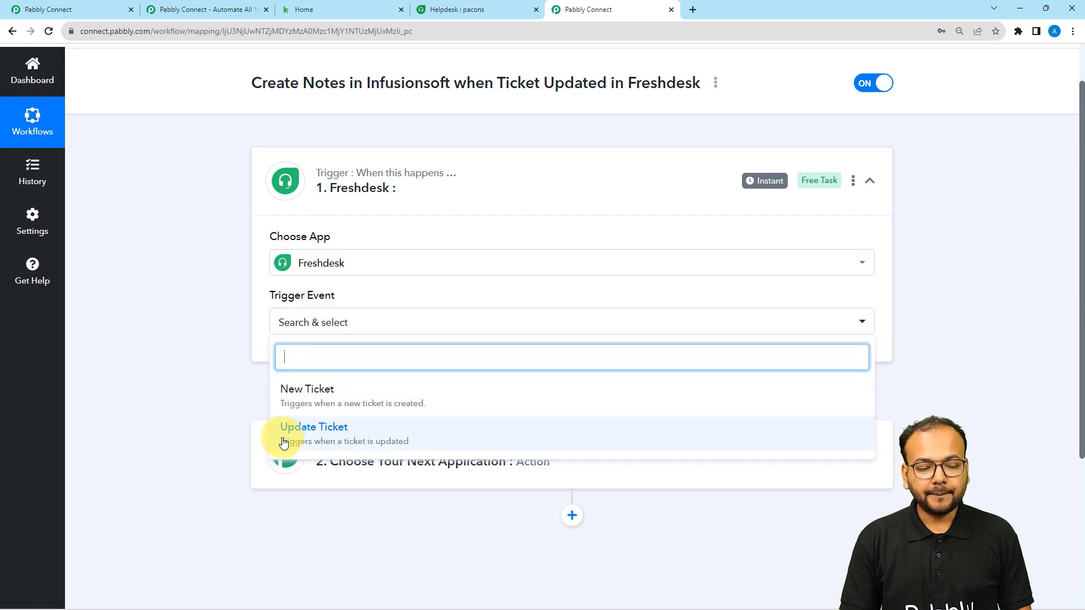
{"action": "left_click", "coordinate": [350, 438]}
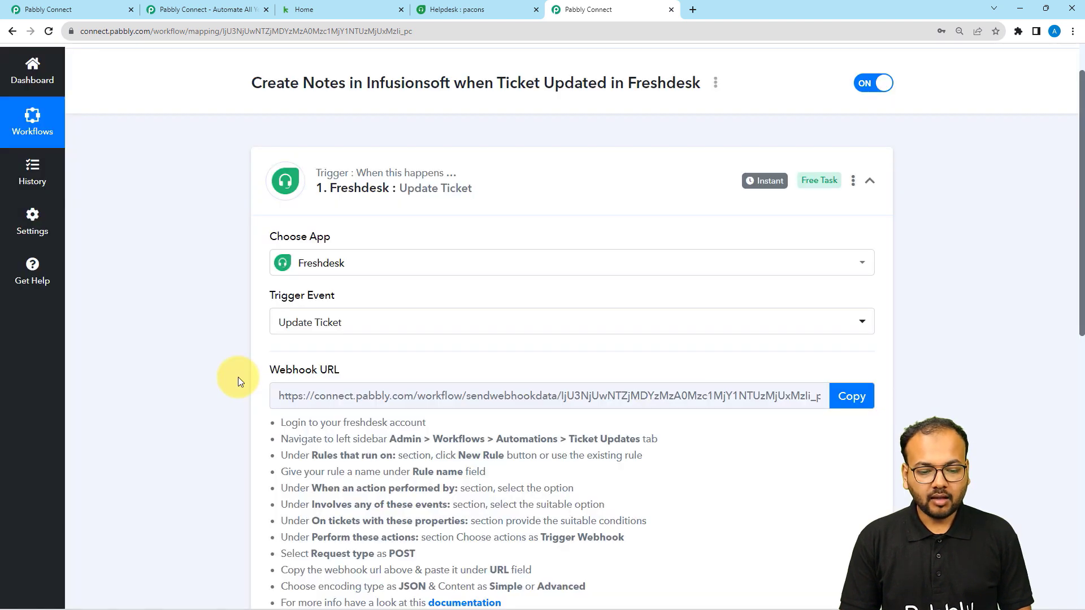
- Review the trigger's webhook setup instructions, then switch to Freshdesk and open the Workflows section of the admin settings
{"action": "scroll", "coordinate": [238, 377], "scroll_direction": "down", "scroll_amount": 2}
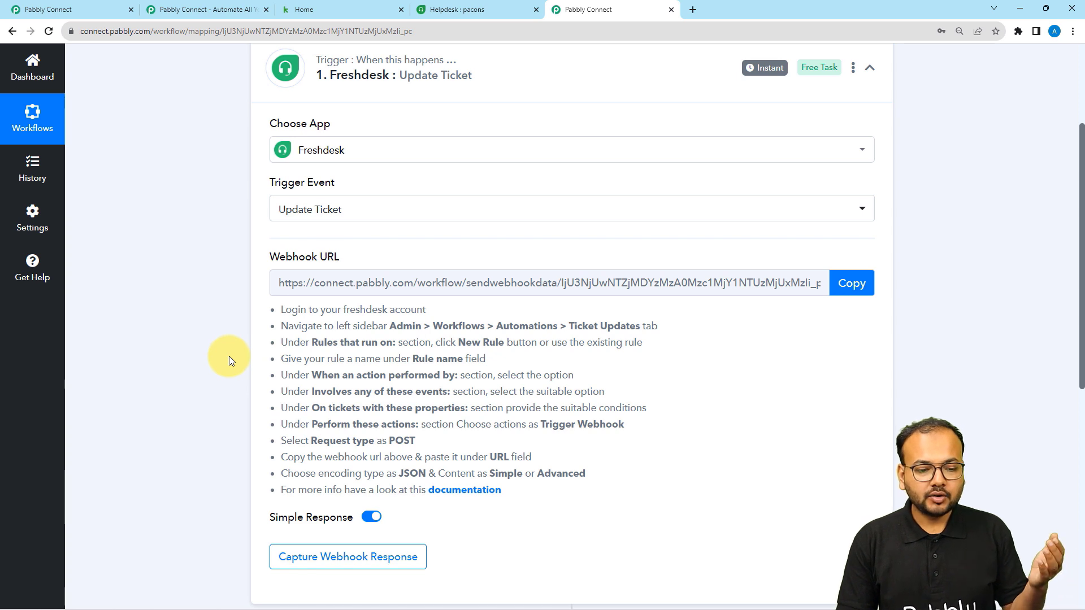
{"action": "scroll", "coordinate": [229, 357], "scroll_direction": "down", "scroll_amount": 1}
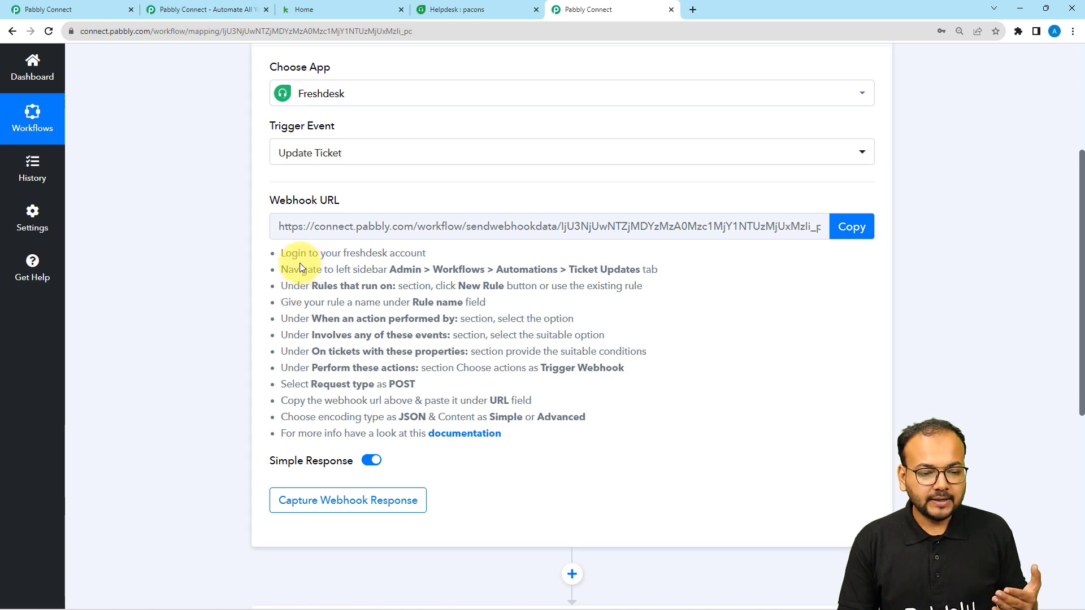
{"action": "left_click_drag", "start_coordinate": [281, 252], "coordinate": [377, 433]}
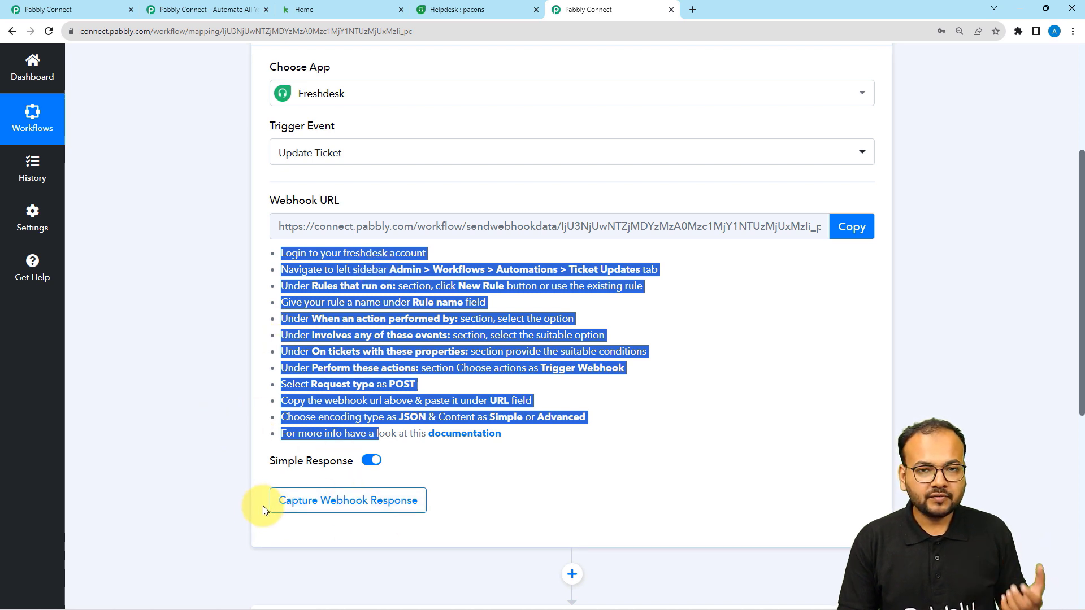
{"action": "left_click", "coordinate": [360, 358]}
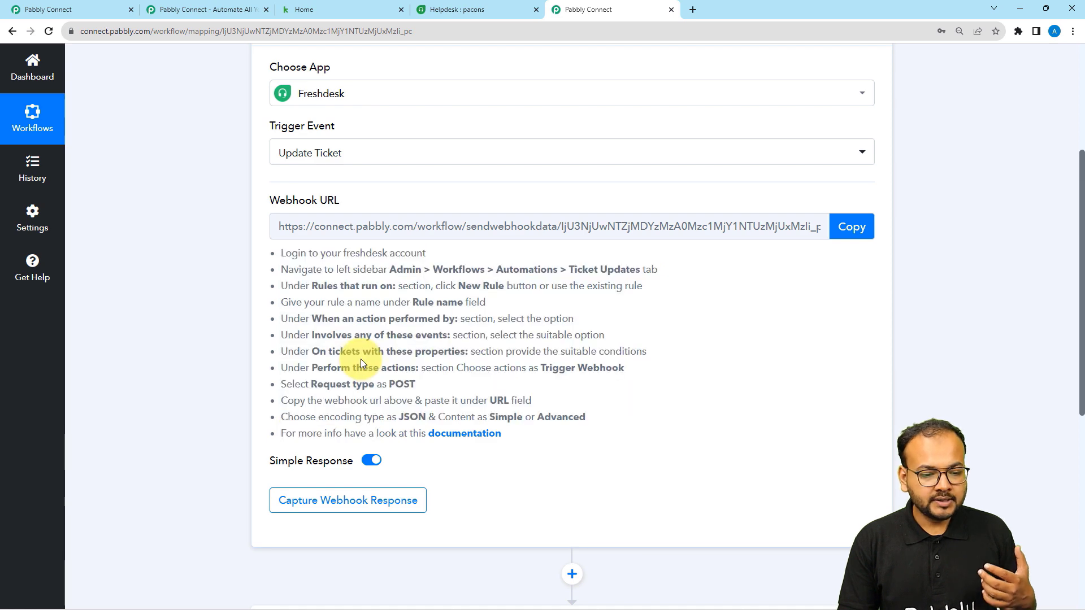
{"action": "left_click", "coordinate": [500, 11]}
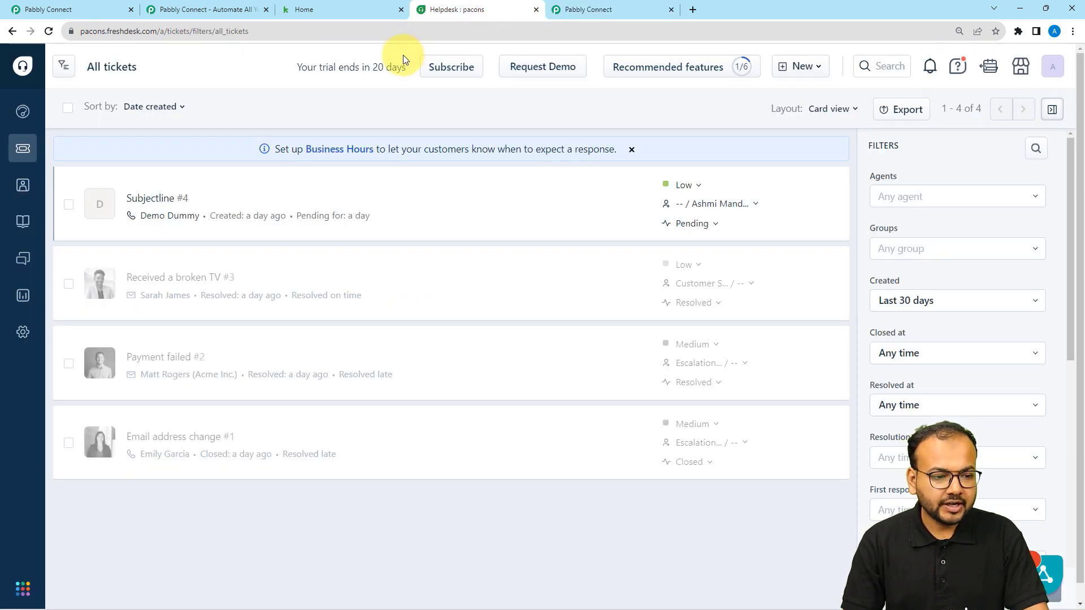
{"action": "left_click", "coordinate": [28, 337]}
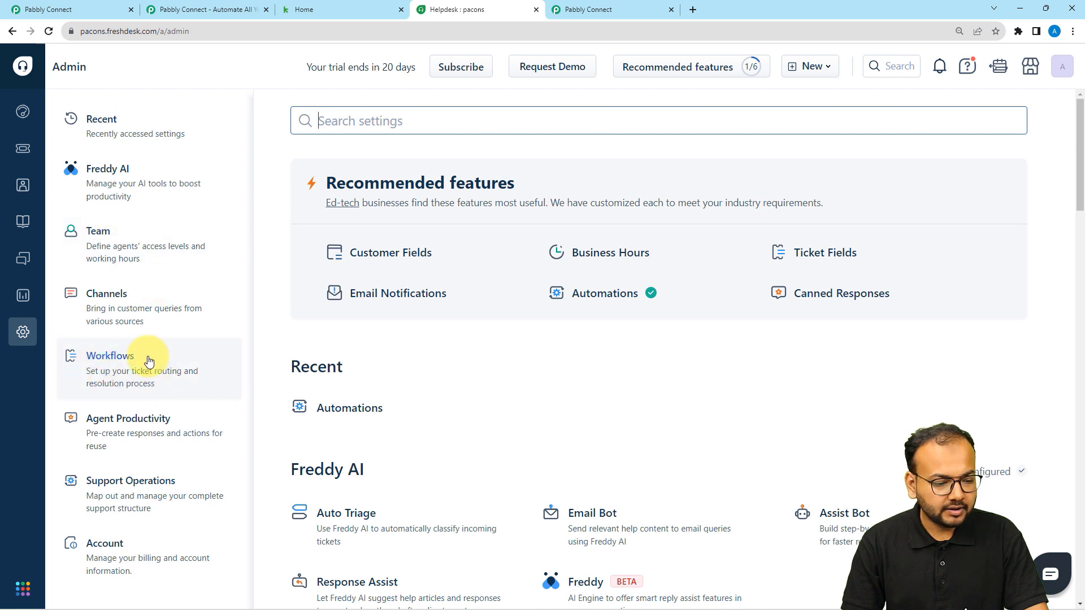
{"action": "left_click", "coordinate": [106, 378]}
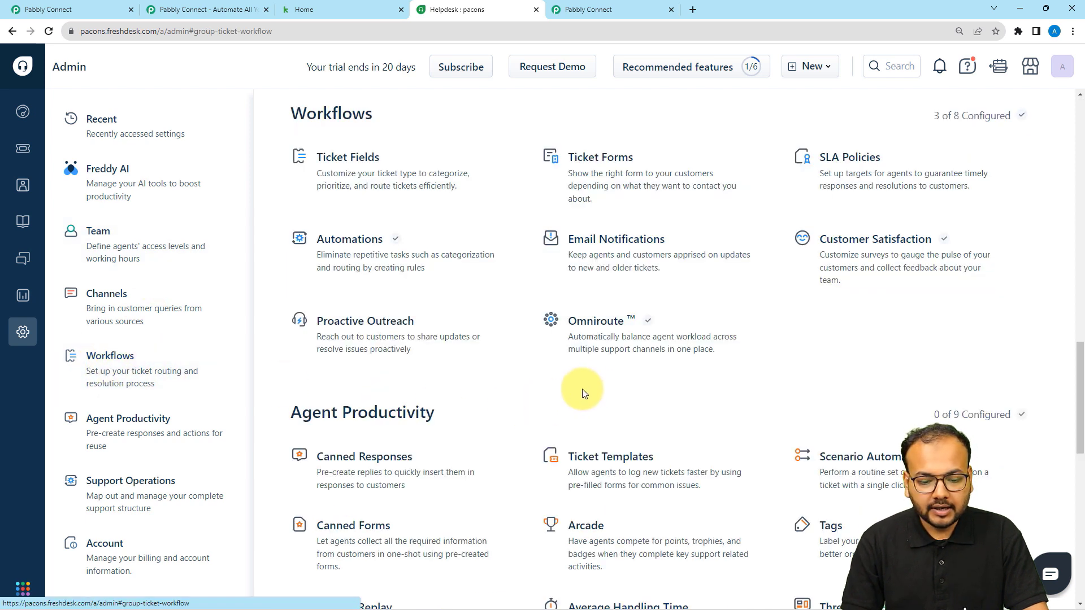
{"action": "scroll", "coordinate": [616, 364], "scroll_direction": "up", "scroll_amount": 4}
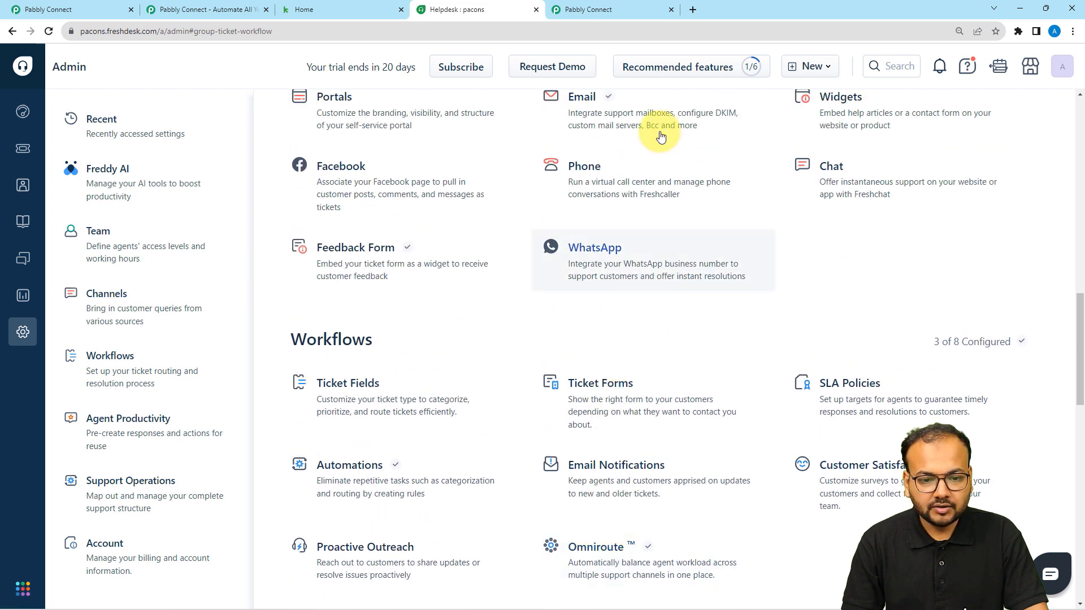
- Recheck the setup instructions in Pabbly Connect and open the Ticket Updates rules in Freshdesk's Automations
{"action": "left_click", "coordinate": [582, 10]}
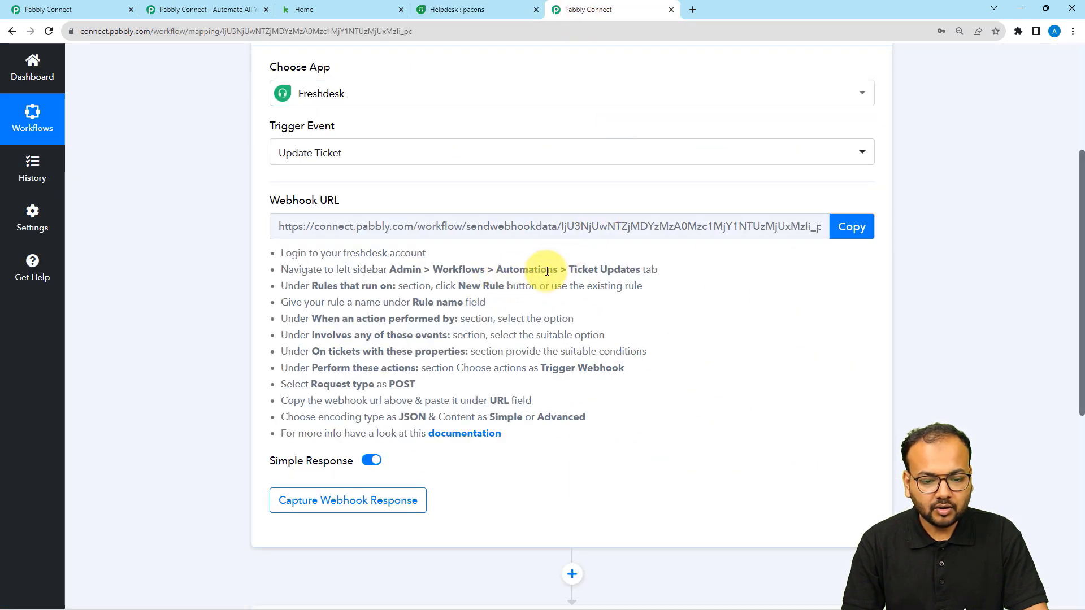
{"action": "left_click", "coordinate": [456, 13]}
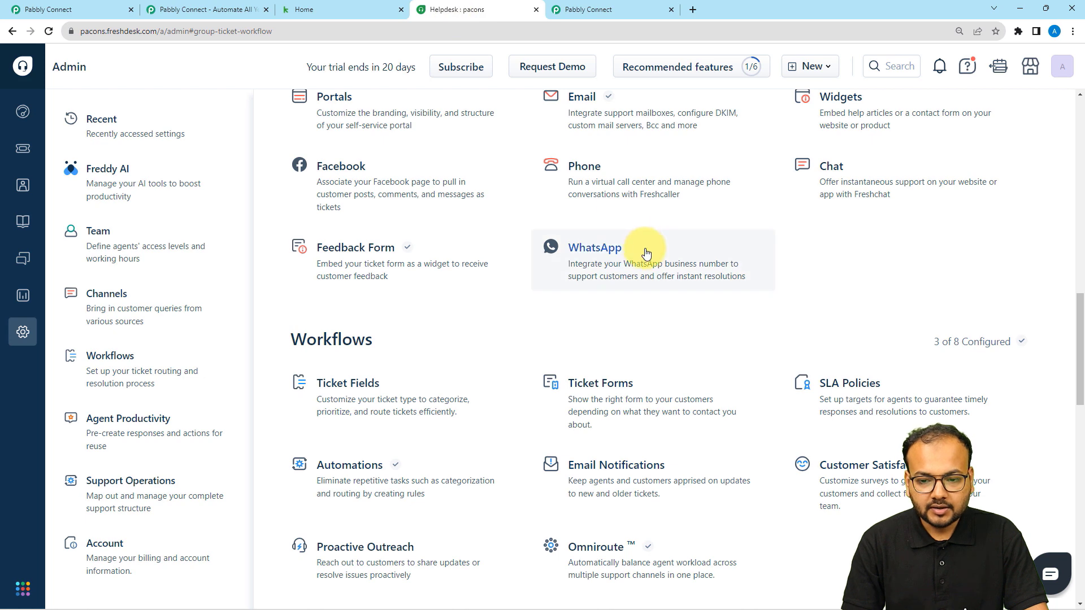
{"action": "scroll", "coordinate": [642, 247], "scroll_direction": "down", "scroll_amount": 3}
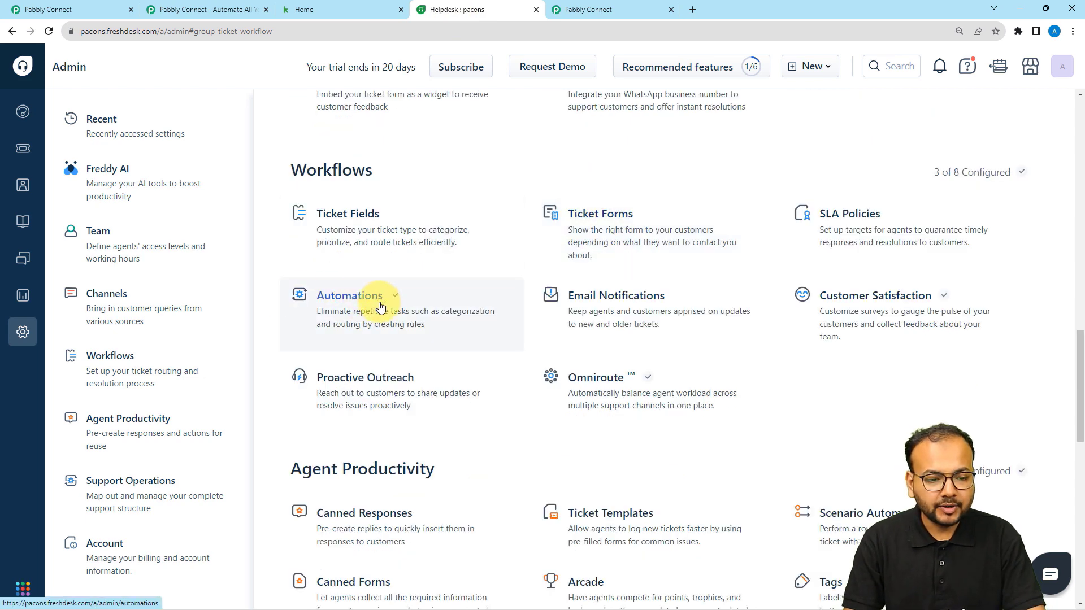
{"action": "left_click", "coordinate": [351, 318]}
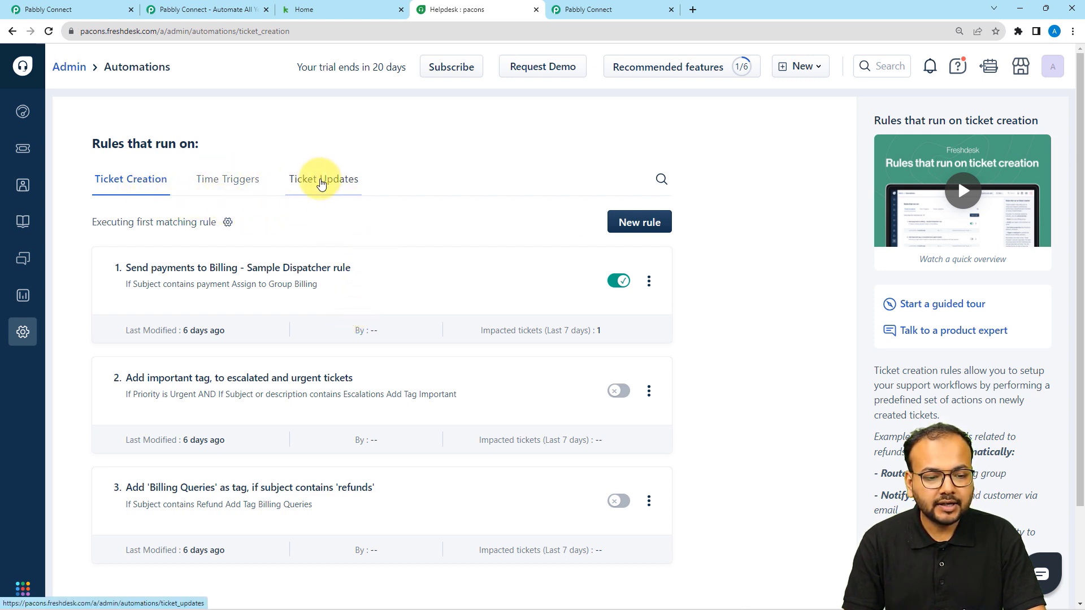
{"action": "left_click", "coordinate": [319, 191]}
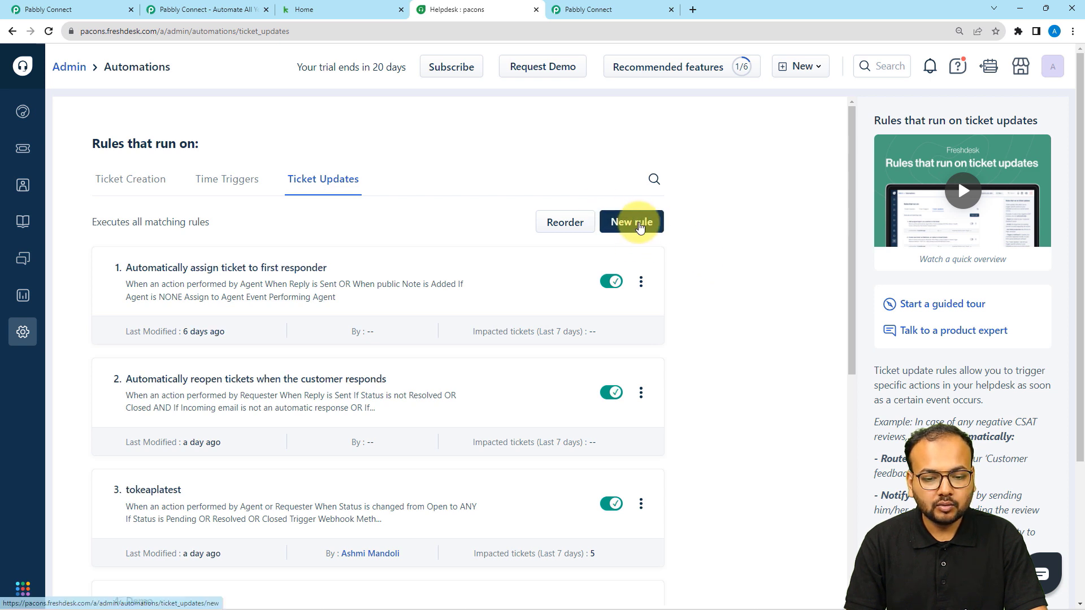
- Start a new ticket updates rule named Testing that applies to actions performed by Agent or requester
{"action": "left_click", "coordinate": [639, 226]}
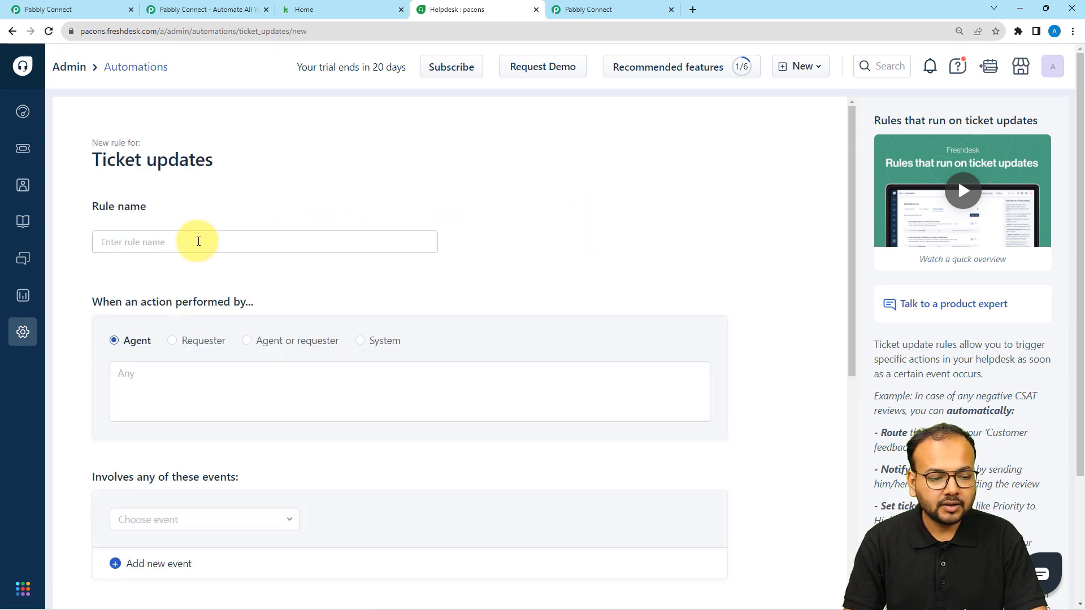
{"action": "left_click", "coordinate": [198, 241]}
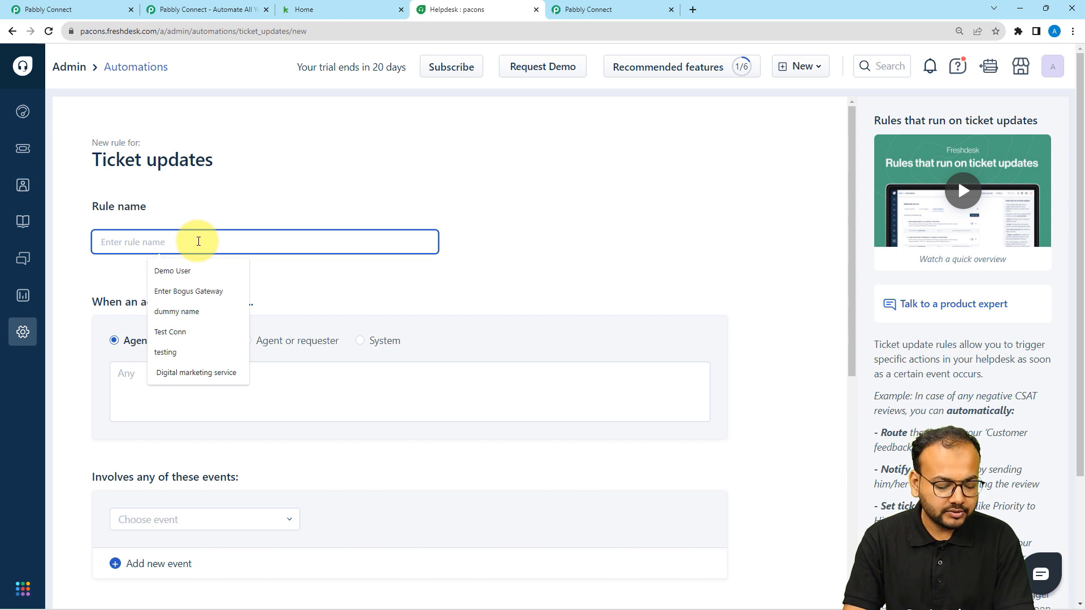
{"action": "type", "text": "Te"}
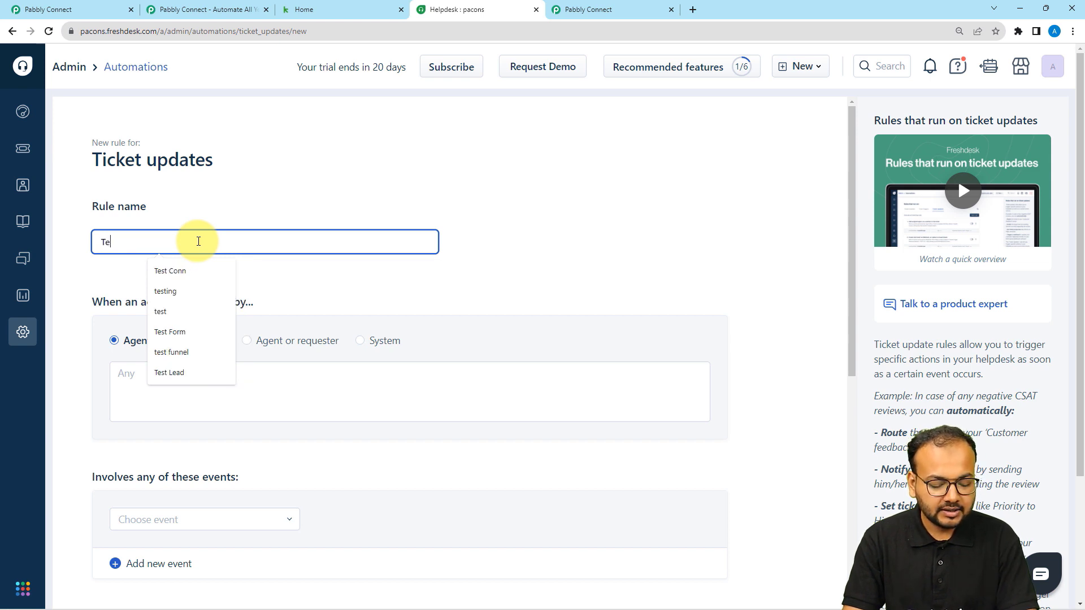
{"action": "type", "text": "stin"}
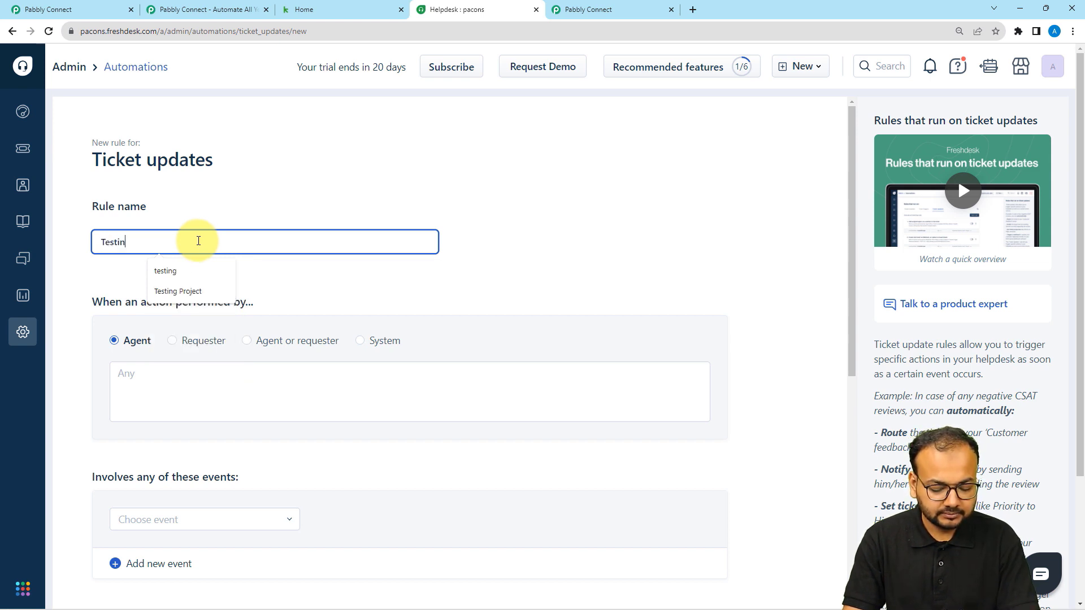
{"action": "type", "text": "g"}
{"action": "left_click", "coordinate": [253, 222]}
{"action": "scroll", "coordinate": [254, 222], "scroll_direction": "down", "scroll_amount": 2}
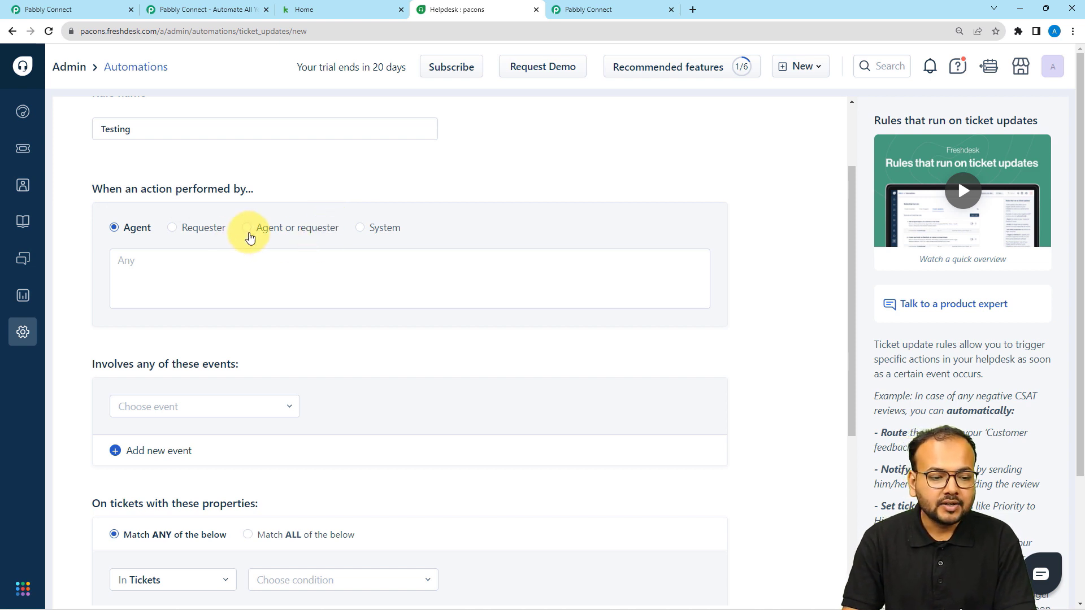
{"action": "left_click", "coordinate": [248, 232]}
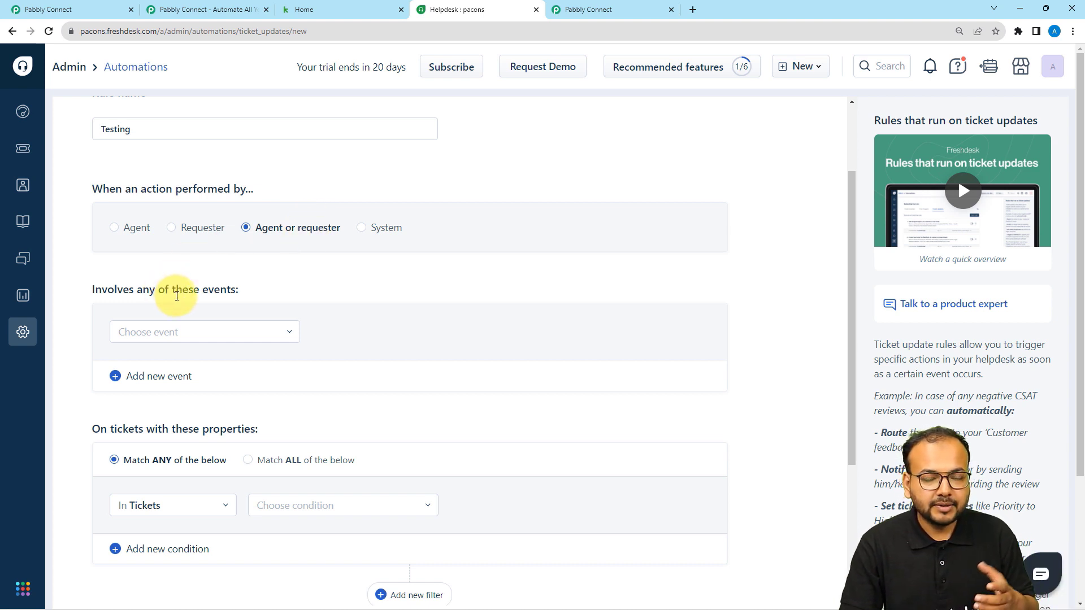
- Set the rule's event to Status is changed, from Open to Any status
{"action": "scroll", "coordinate": [177, 295], "scroll_direction": "down", "scroll_amount": 2}
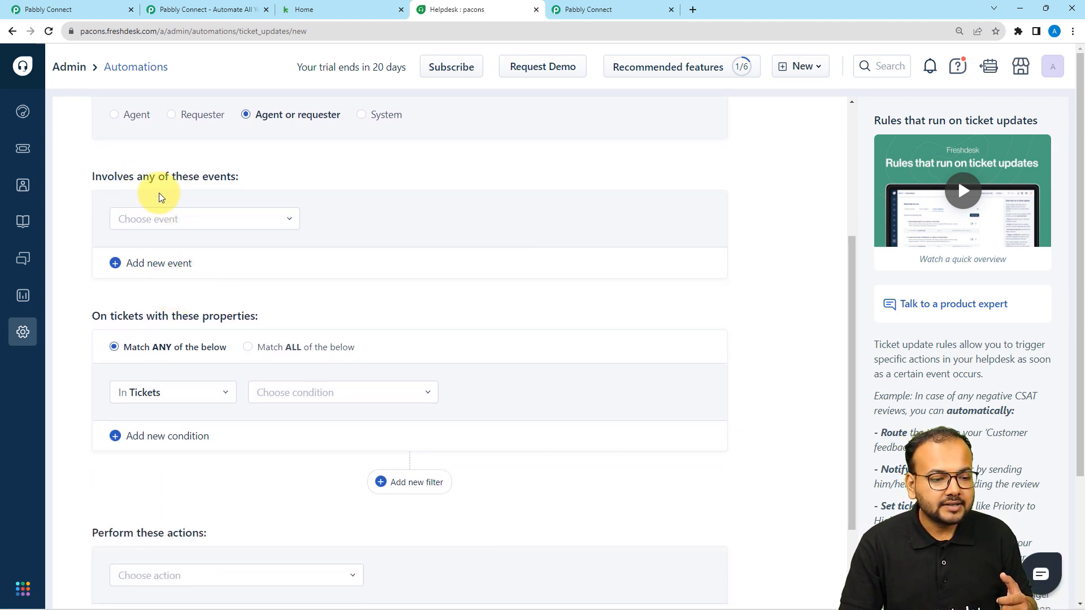
{"action": "left_click", "coordinate": [160, 226]}
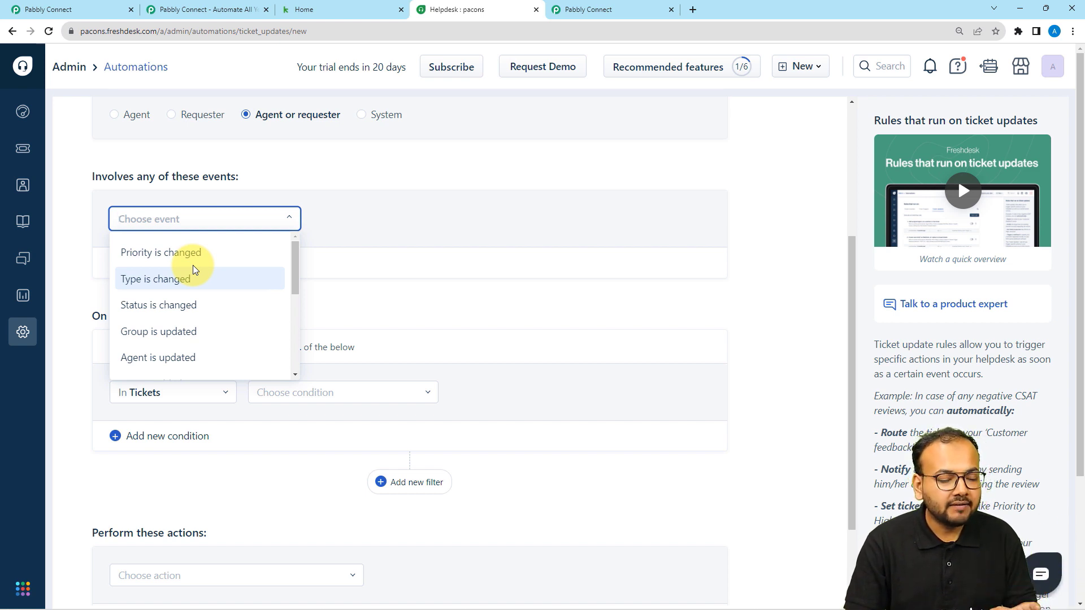
{"action": "scroll", "coordinate": [194, 269], "scroll_direction": "down", "scroll_amount": 3}
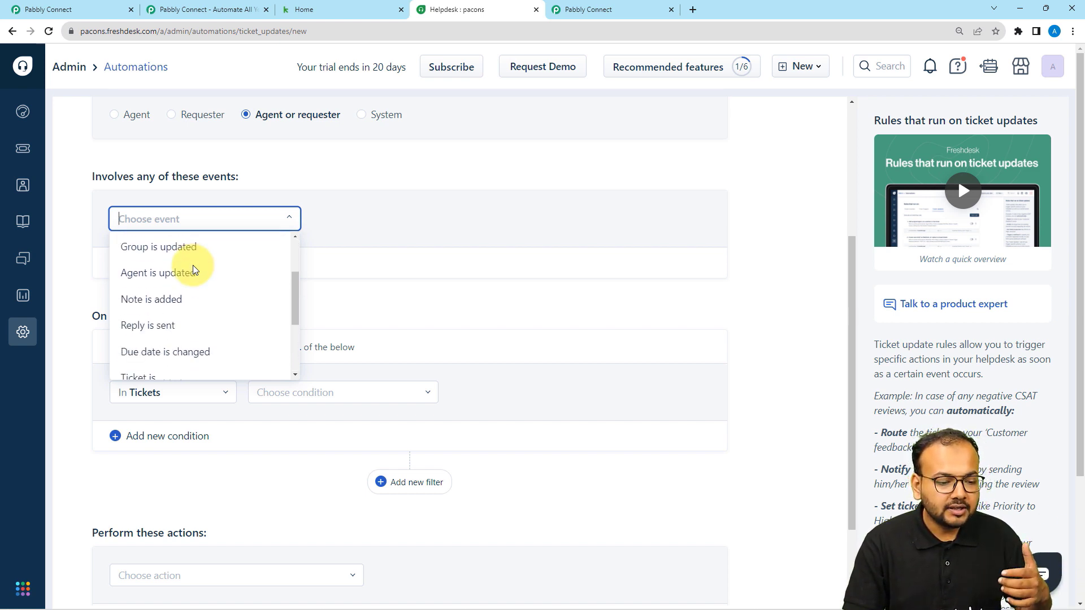
{"action": "scroll", "coordinate": [194, 270], "scroll_direction": "up", "scroll_amount": 3}
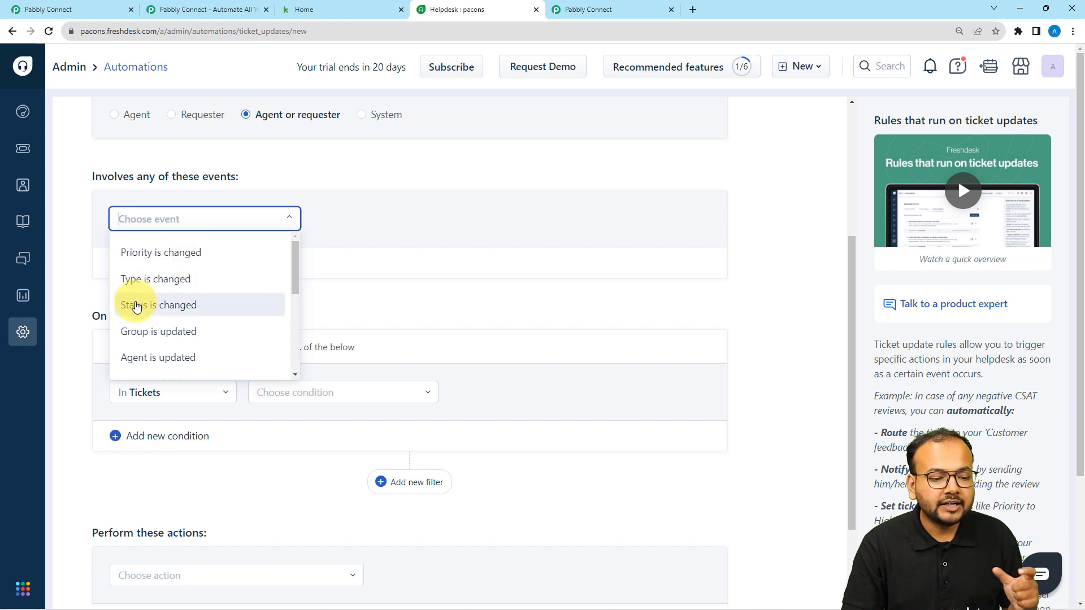
{"action": "left_click", "coordinate": [161, 306]}
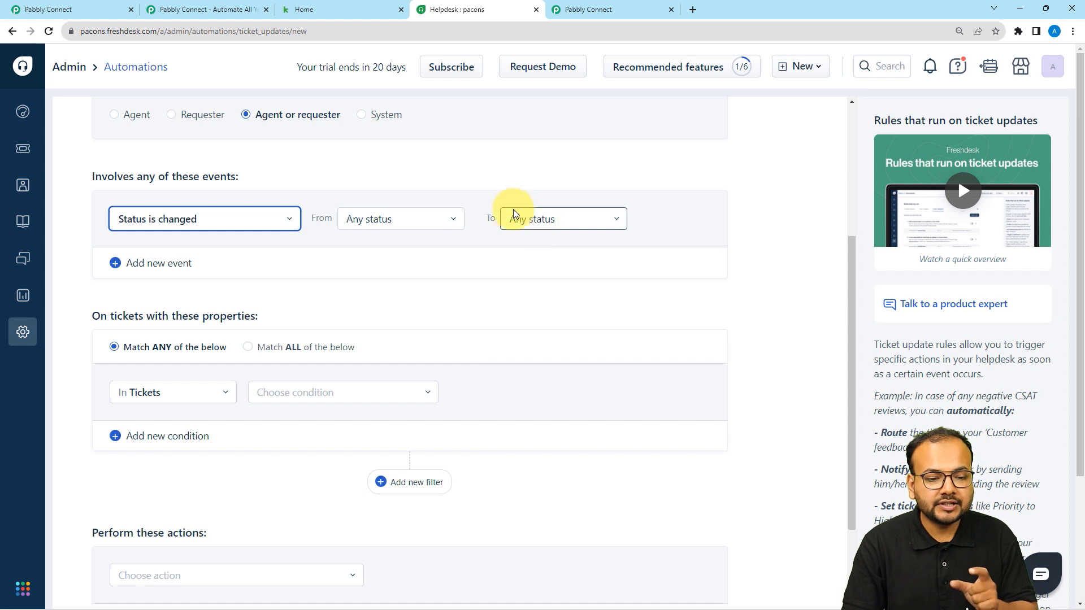
{"action": "left_click", "coordinate": [434, 224]}
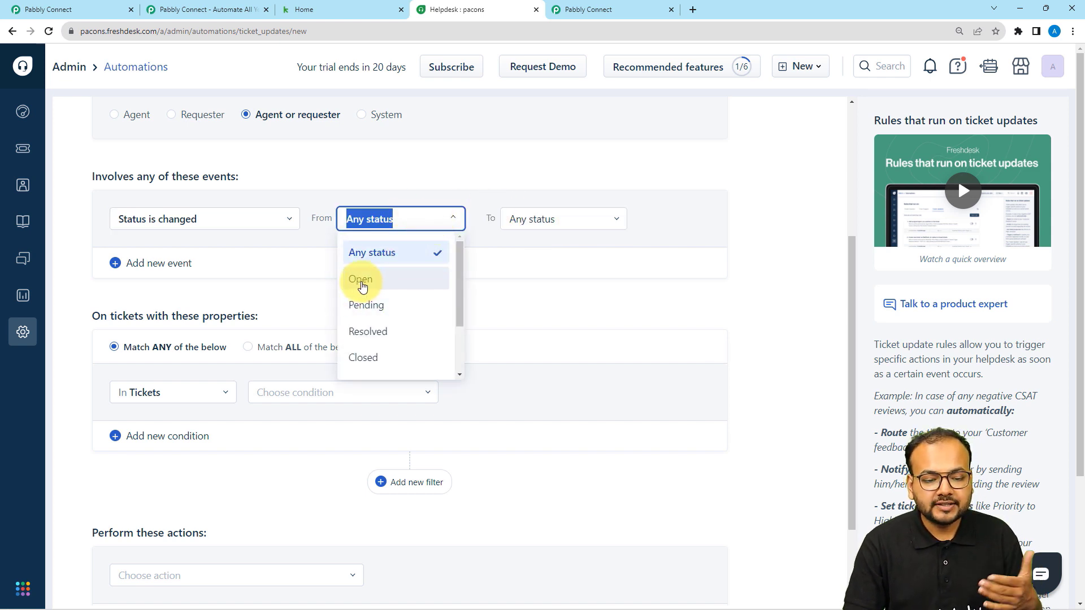
{"action": "left_click", "coordinate": [363, 283]}
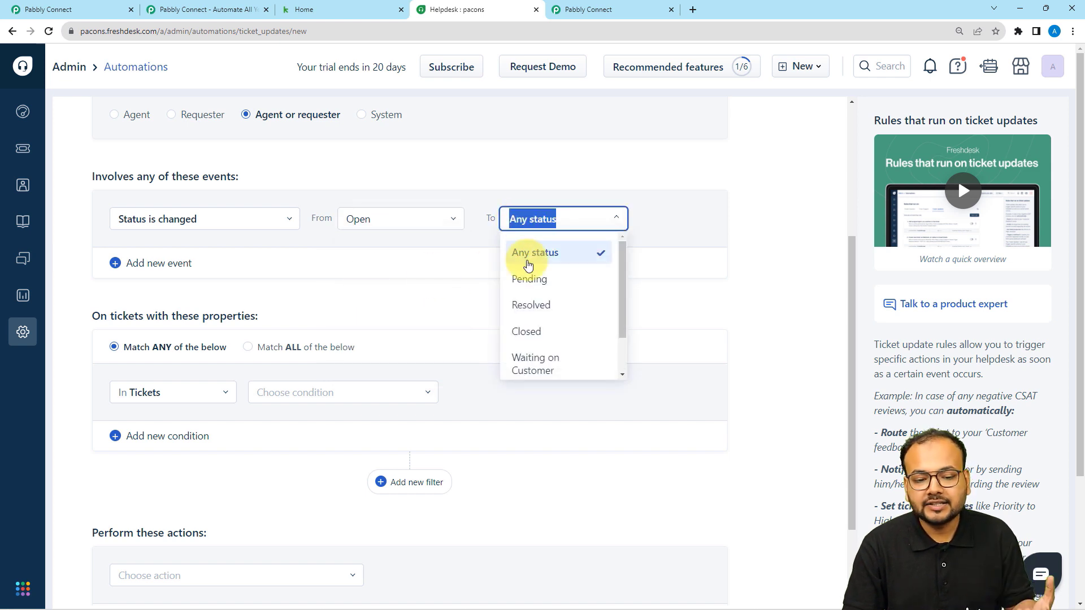
{"action": "left_click", "coordinate": [528, 260]}
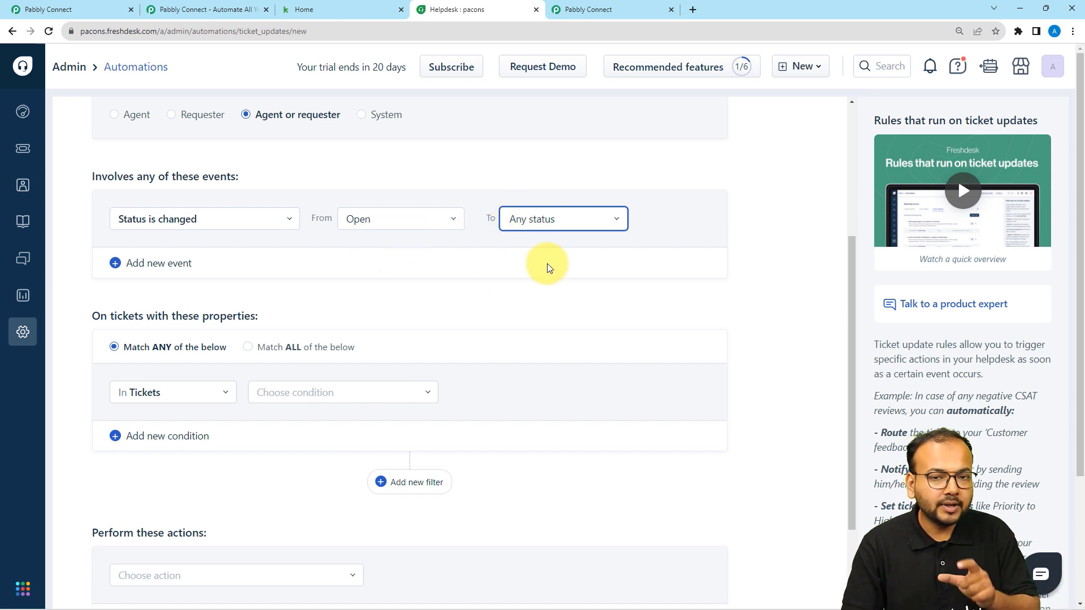
- Make the rule match ALL conditions, with the condition that Tickets are Updated During Business Hours
{"action": "scroll", "coordinate": [440, 272], "scroll_direction": "down", "scroll_amount": 2}
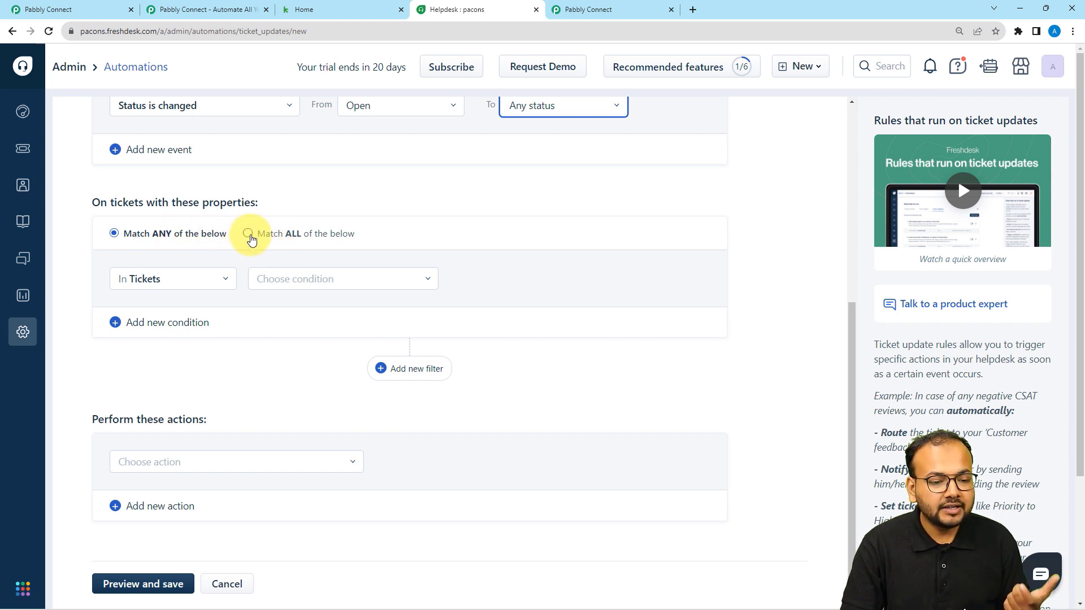
{"action": "left_click", "coordinate": [250, 235]}
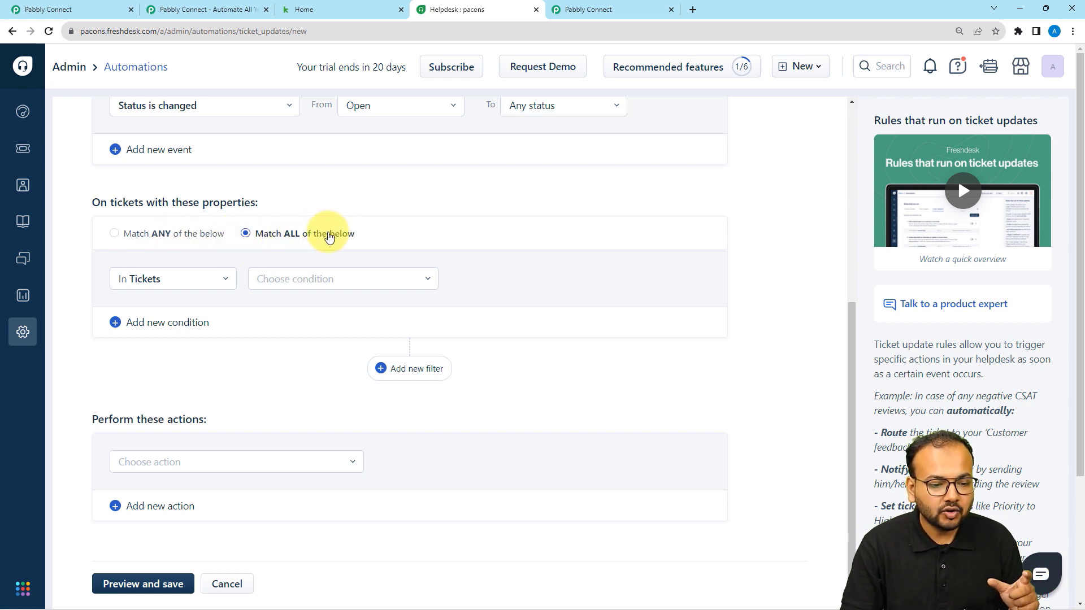
{"action": "left_click", "coordinate": [213, 284]}
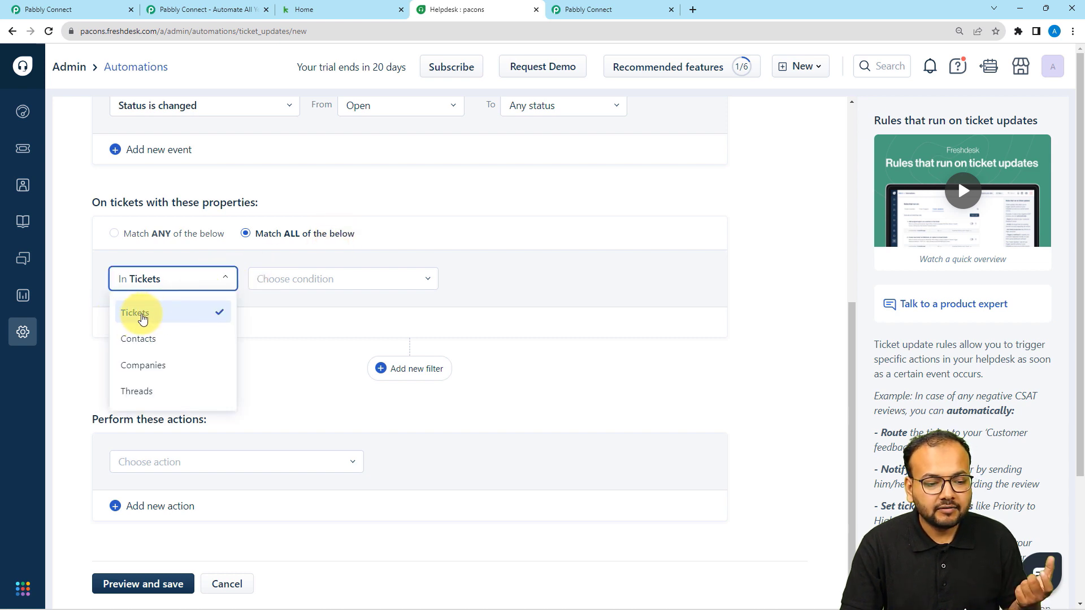
{"action": "left_click", "coordinate": [142, 319]}
{"action": "left_click", "coordinate": [284, 280]}
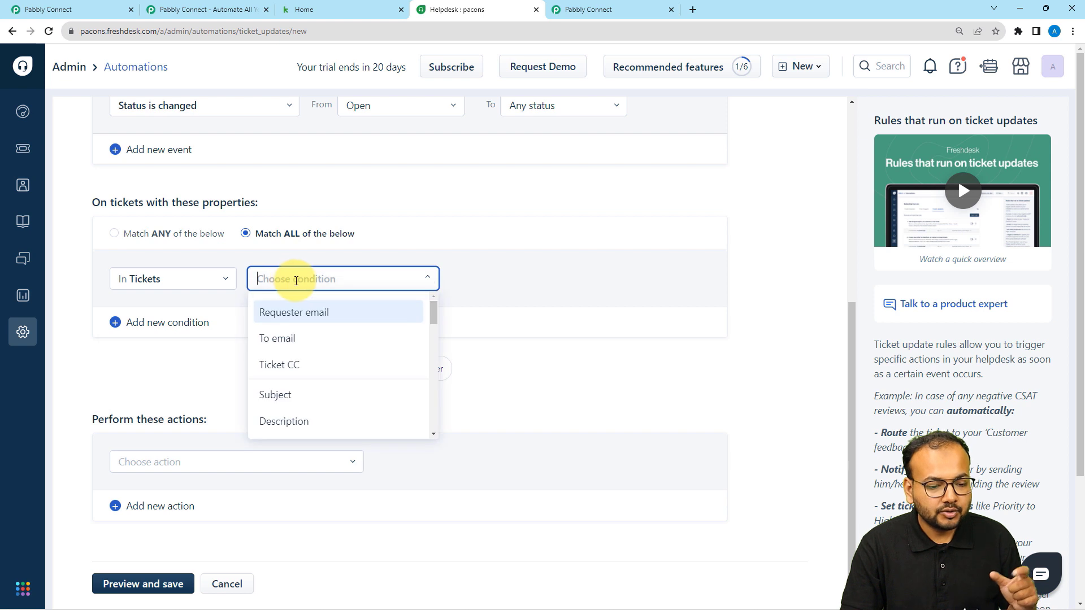
{"action": "scroll", "coordinate": [320, 383], "scroll_direction": "down", "scroll_amount": 1}
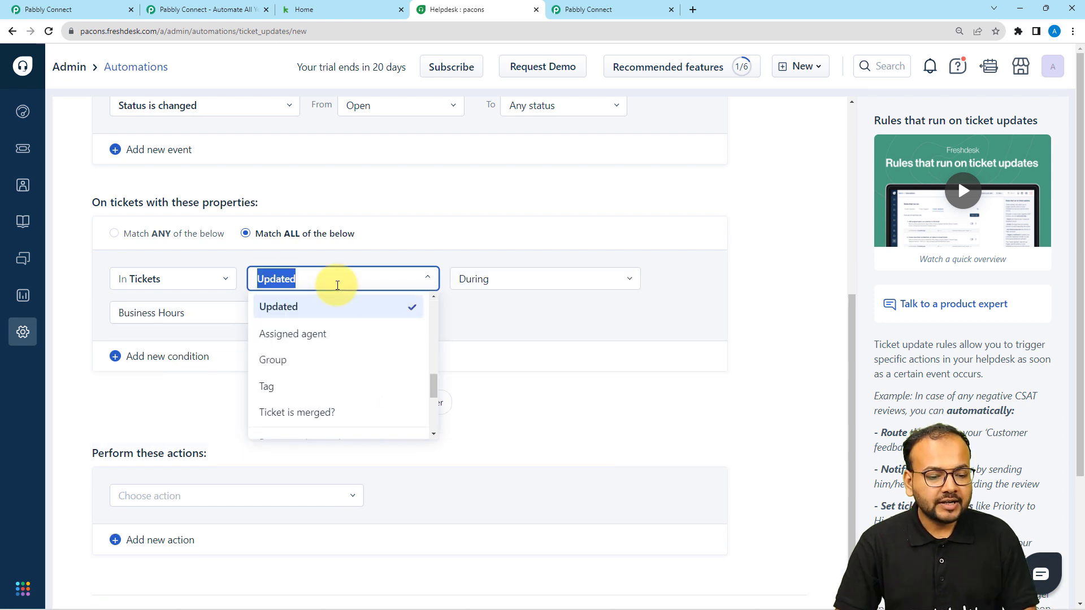
{"action": "left_click", "coordinate": [281, 307]}
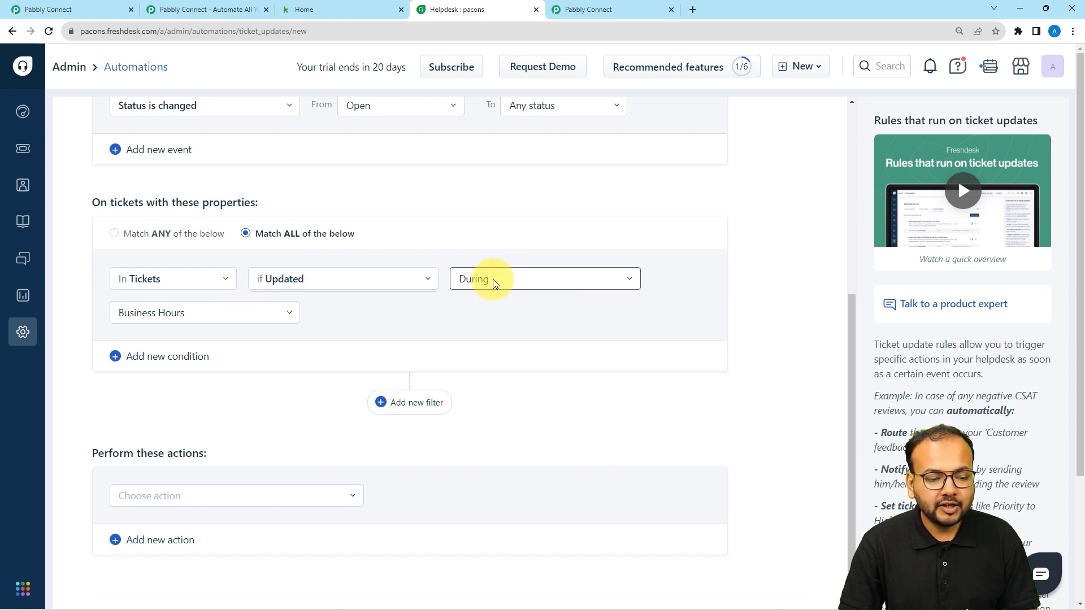
{"action": "left_click", "coordinate": [275, 318]}
{"action": "left_click", "coordinate": [223, 347]}
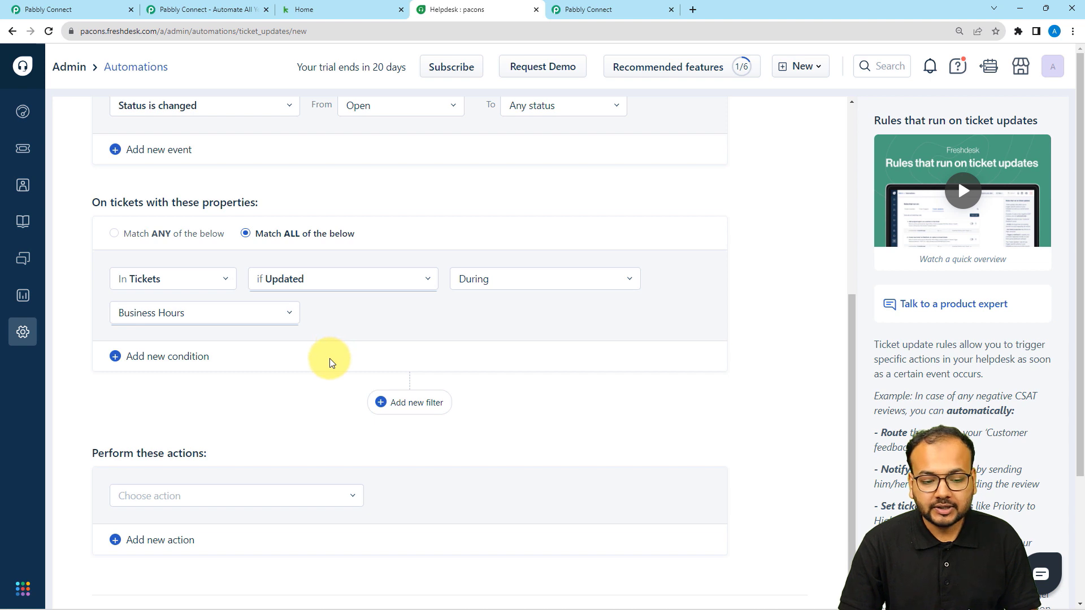
- Add a Trigger webhook action to the rule with POST as its request type
{"action": "scroll", "coordinate": [290, 375], "scroll_direction": "down", "scroll_amount": 1}
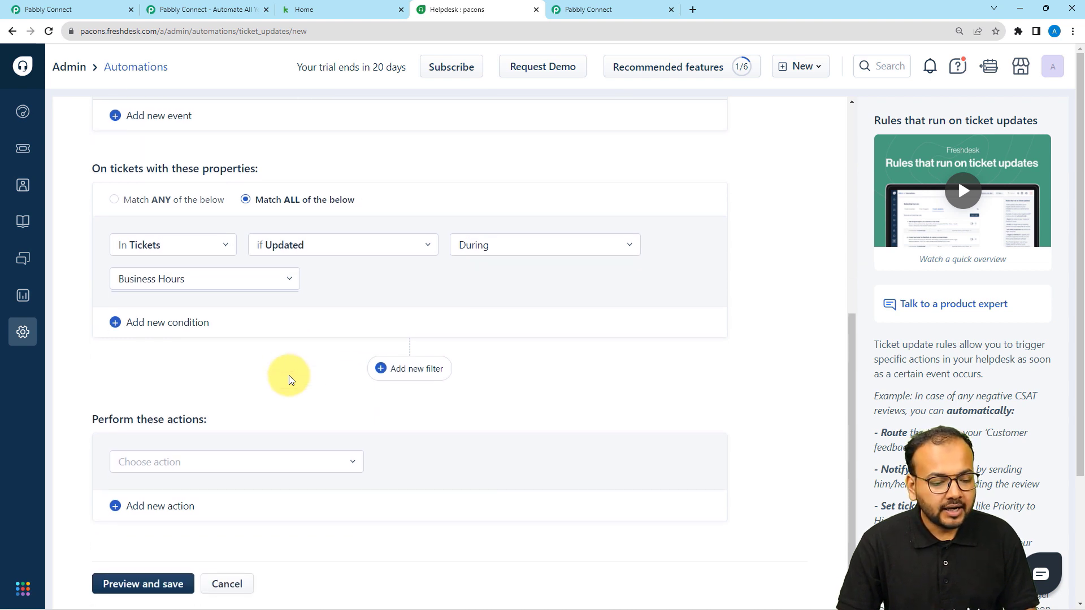
{"action": "scroll", "coordinate": [289, 375], "scroll_direction": "down", "scroll_amount": 1}
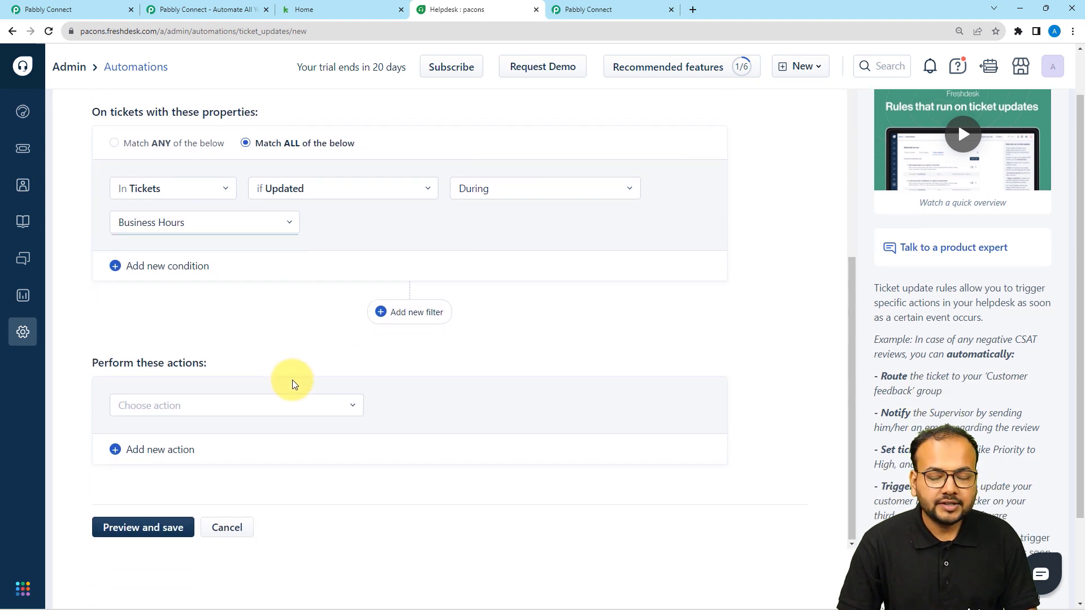
{"action": "scroll", "coordinate": [293, 380], "scroll_direction": "down", "scroll_amount": 1}
{"action": "left_click", "coordinate": [263, 350]}
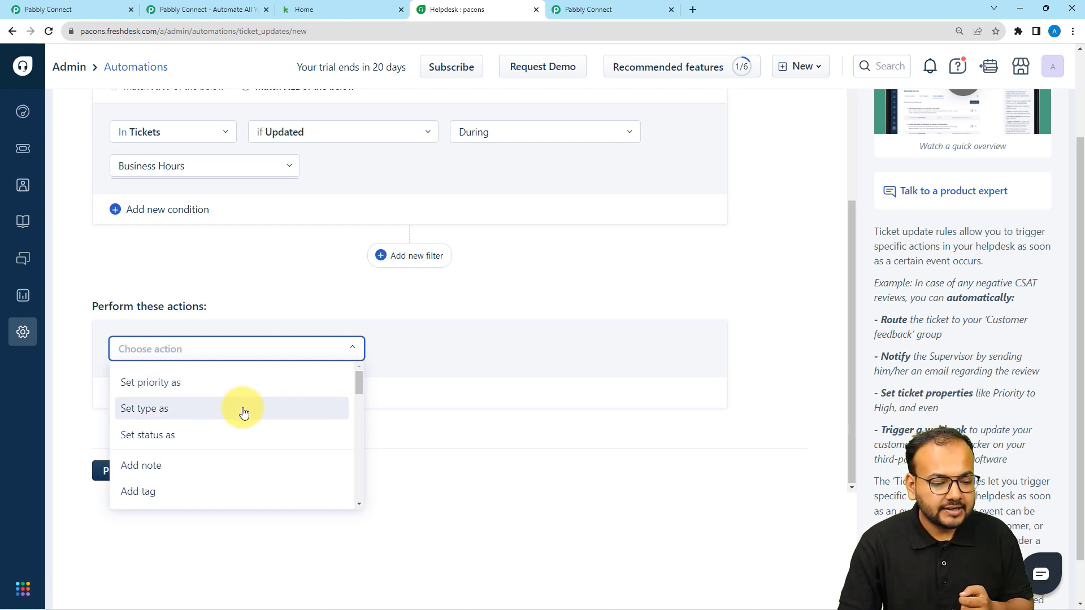
{"action": "scroll", "coordinate": [243, 413], "scroll_direction": "down", "scroll_amount": 2}
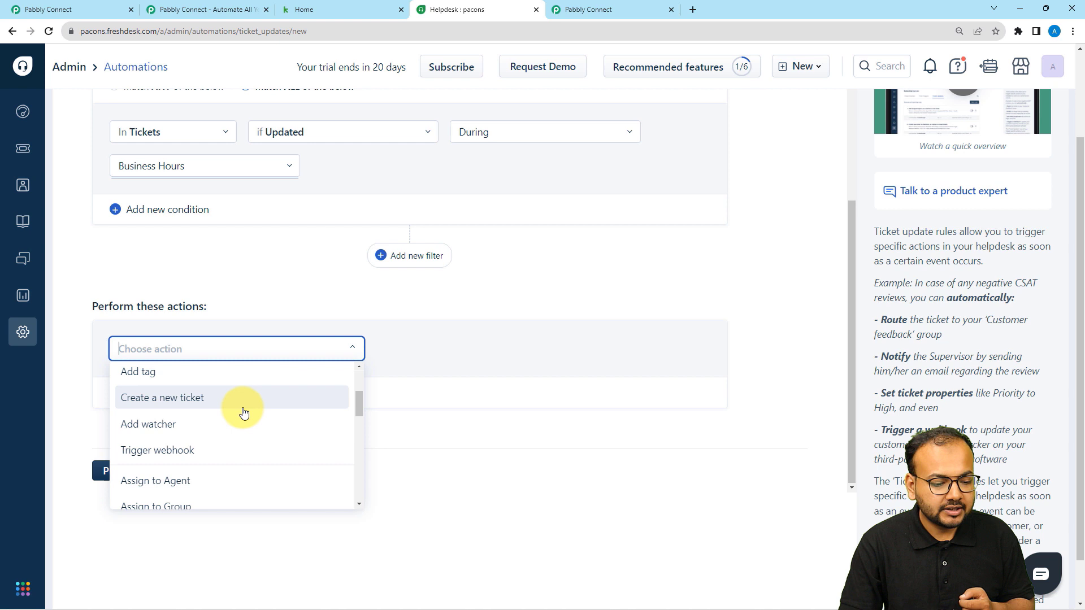
{"action": "left_click", "coordinate": [155, 450]}
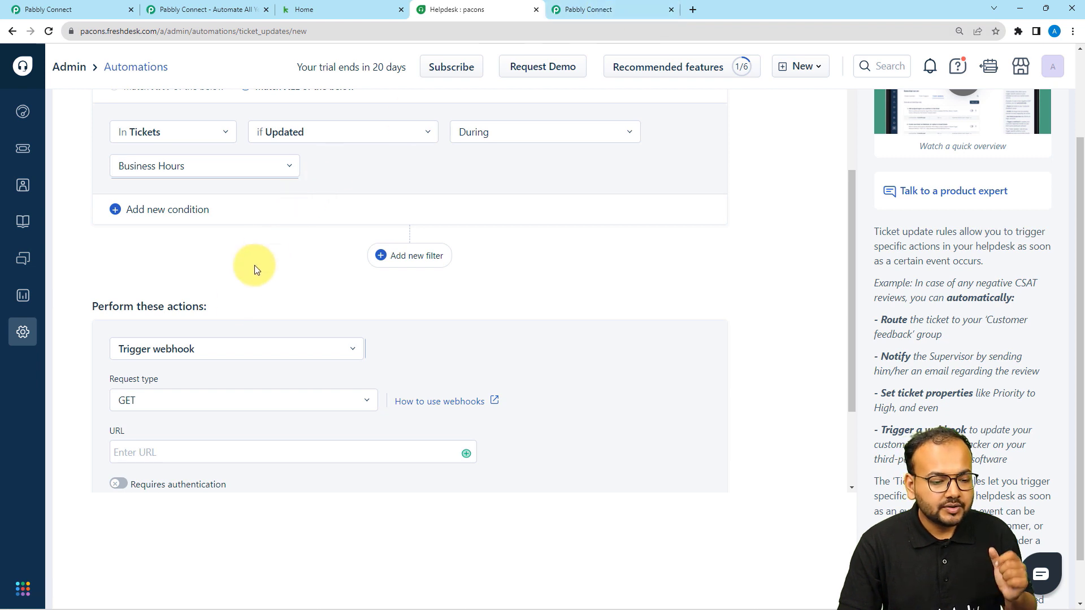
{"action": "scroll", "coordinate": [243, 289], "scroll_direction": "down", "scroll_amount": 1}
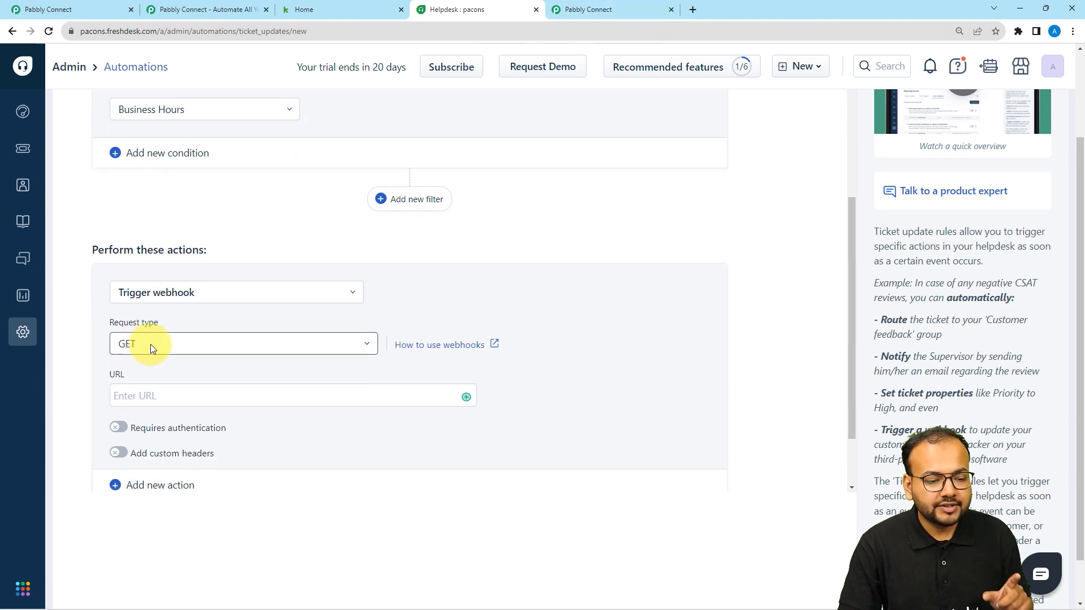
{"action": "left_click", "coordinate": [168, 339]}
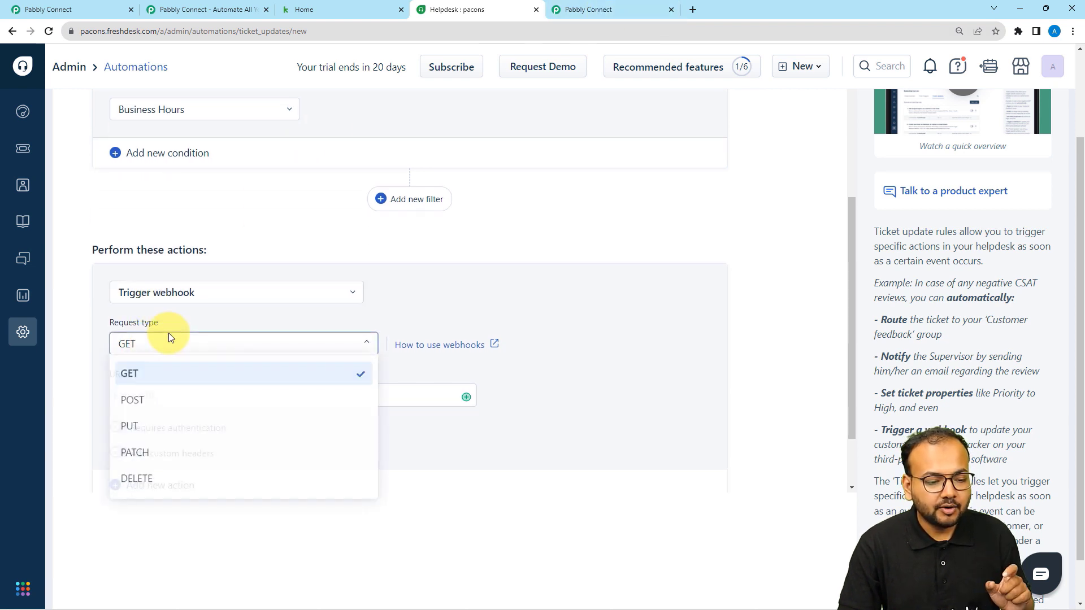
{"action": "left_click", "coordinate": [153, 404]}
- Copy the trigger's webhook URL from Pabbly Connect and paste it as the webhook action's URL in Freshdesk
{"action": "scroll", "coordinate": [399, 296], "scroll_direction": "down", "scroll_amount": 3}
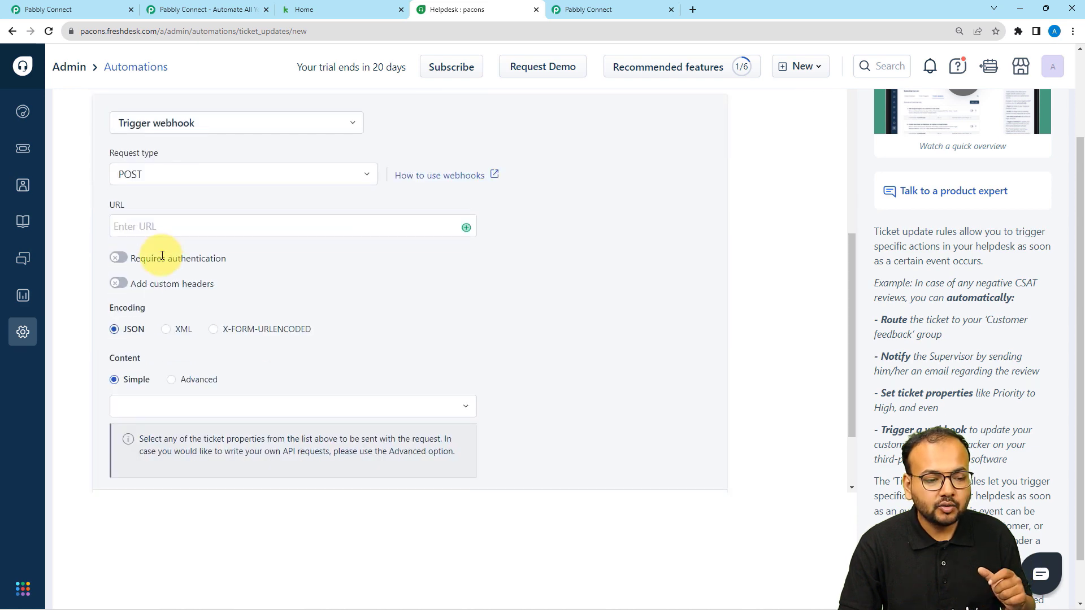
{"action": "left_click", "coordinate": [624, 8]}
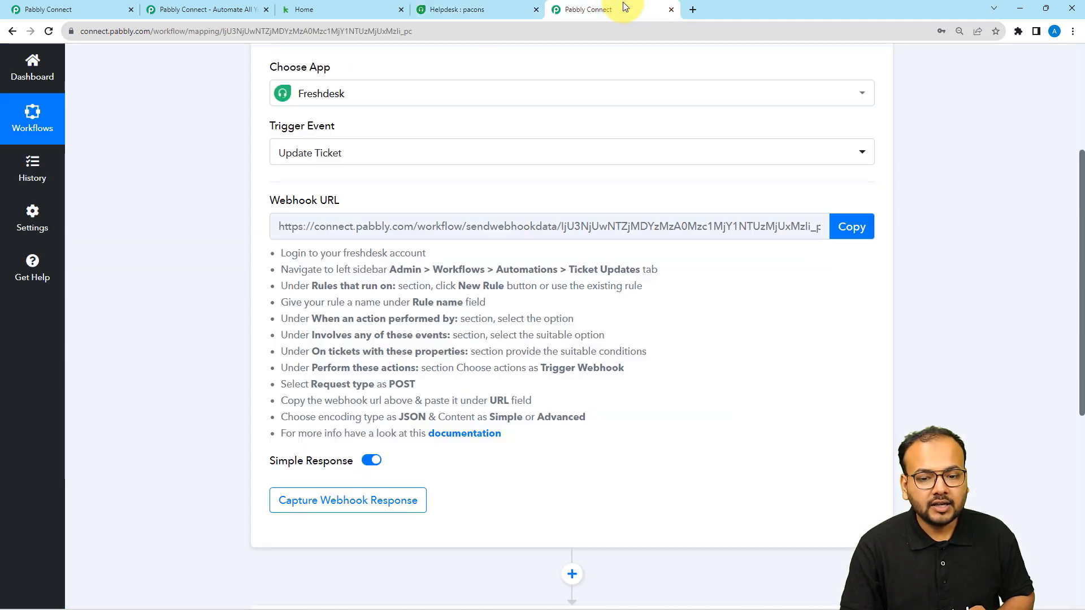
{"action": "left_click", "coordinate": [836, 223]}
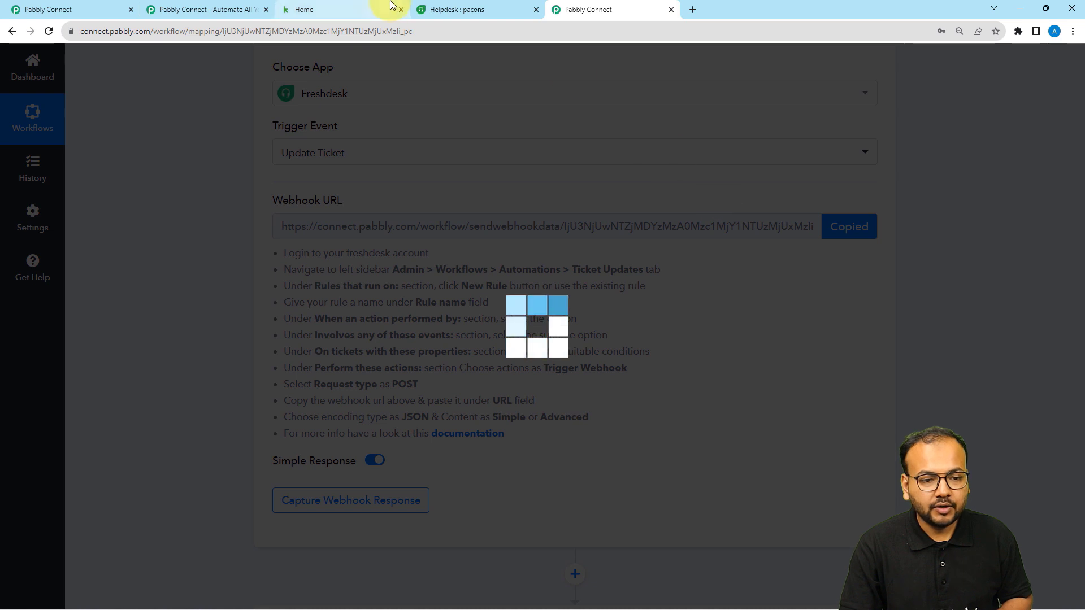
{"action": "left_click", "coordinate": [456, 9]}
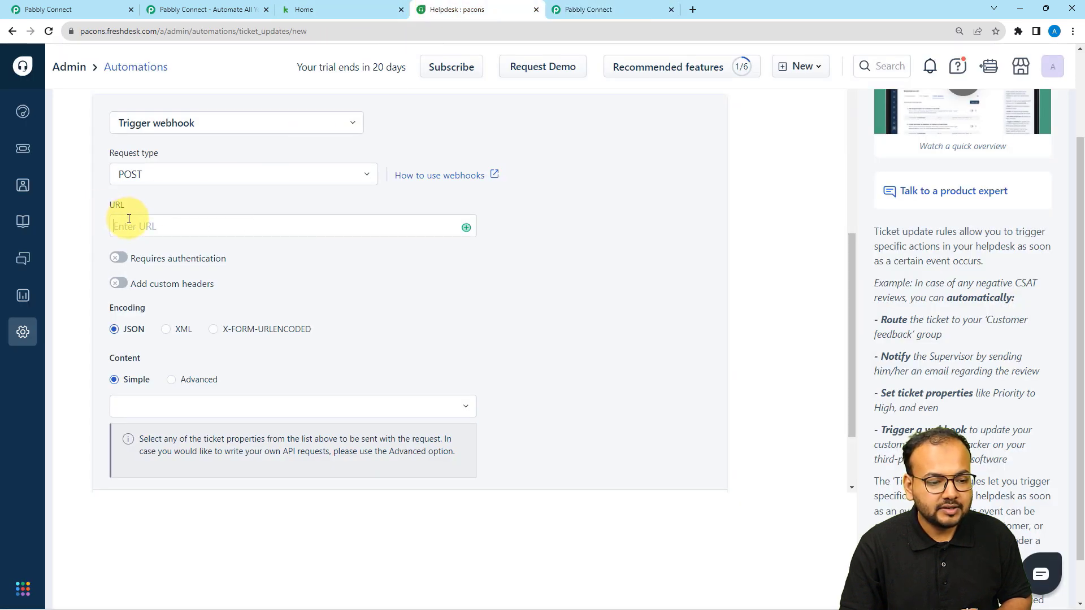
{"action": "right_click", "coordinate": [129, 220]}
{"action": "left_click", "coordinate": [178, 306]}
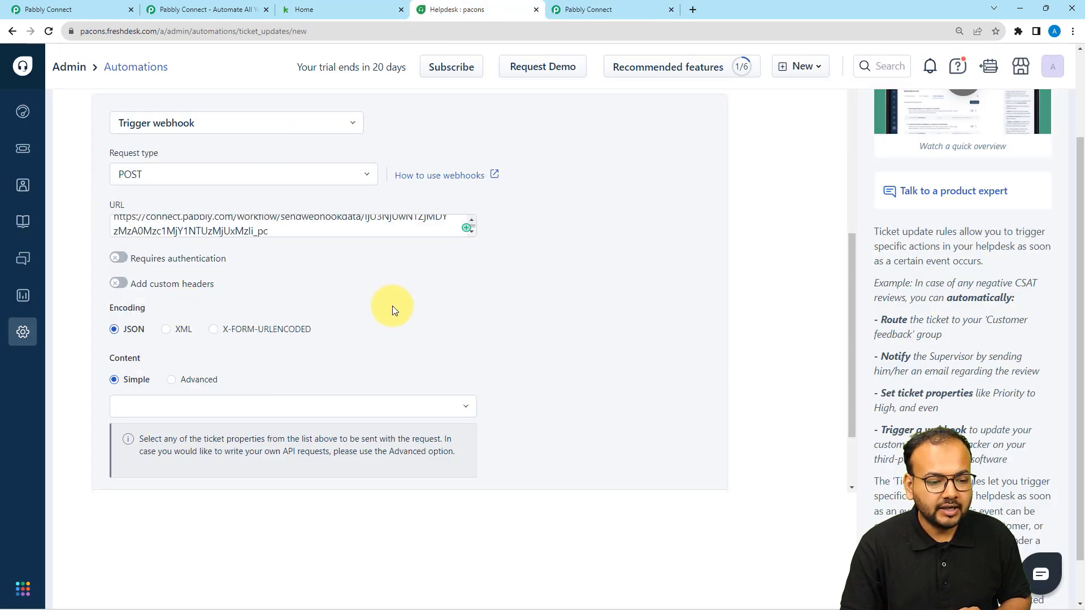
- Add the ticket properties Description, Subject and Status to the webhook's Simple content
{"action": "scroll", "coordinate": [392, 308], "scroll_direction": "down", "scroll_amount": 1}
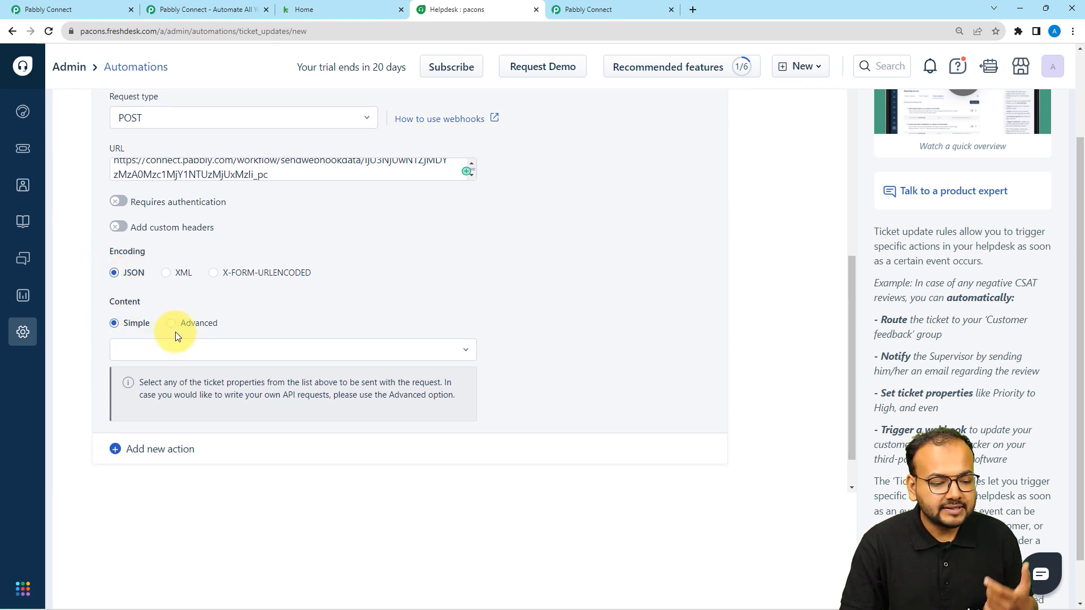
{"action": "scroll", "coordinate": [175, 332], "scroll_direction": "down", "scroll_amount": 1}
{"action": "left_click", "coordinate": [176, 287]}
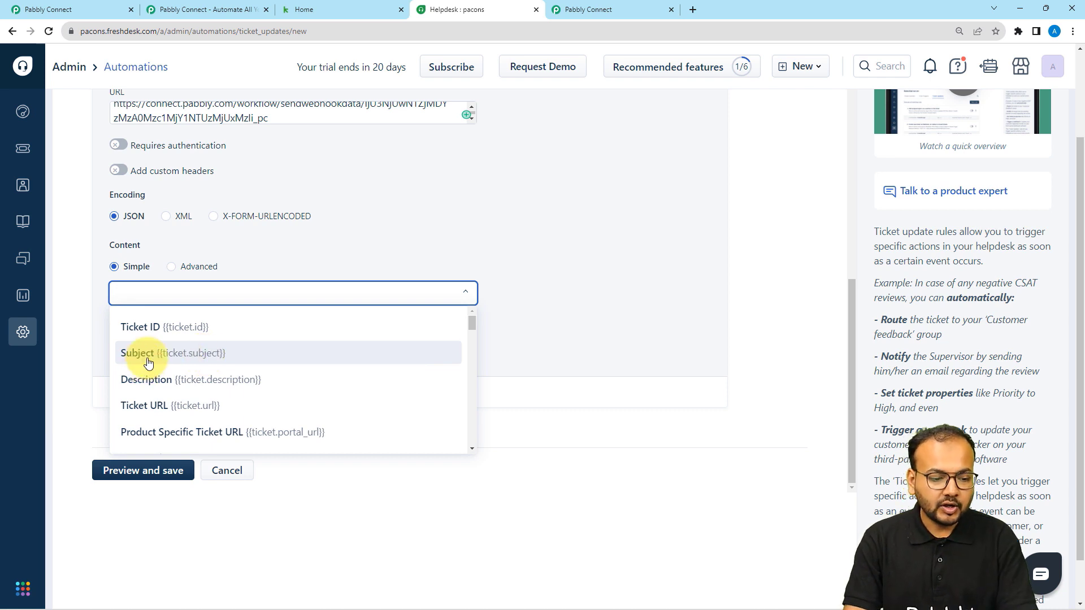
{"action": "left_click", "coordinate": [158, 383]}
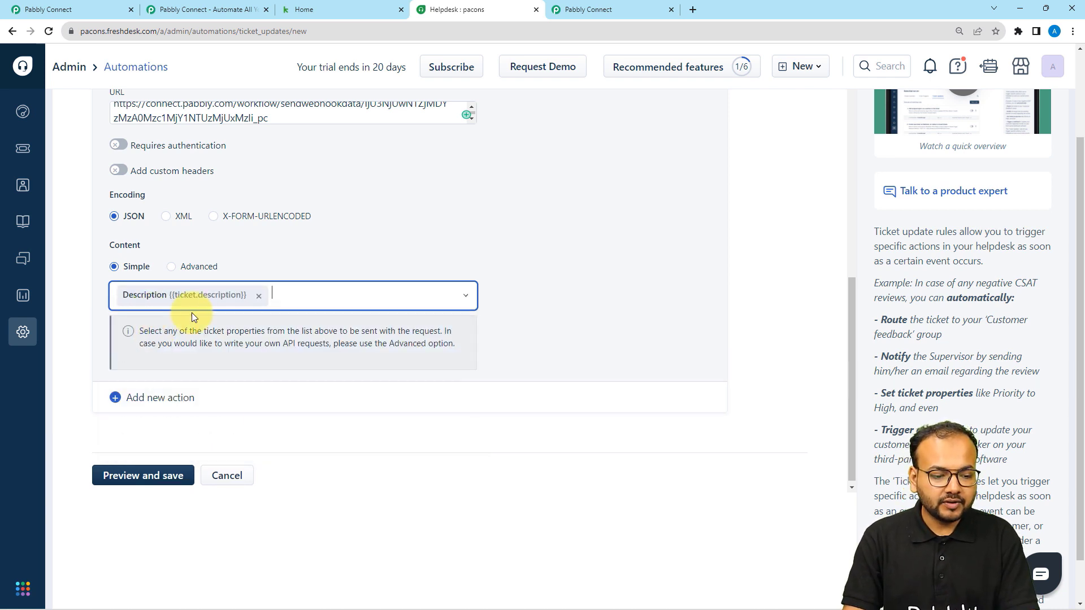
{"action": "left_click", "coordinate": [298, 298]}
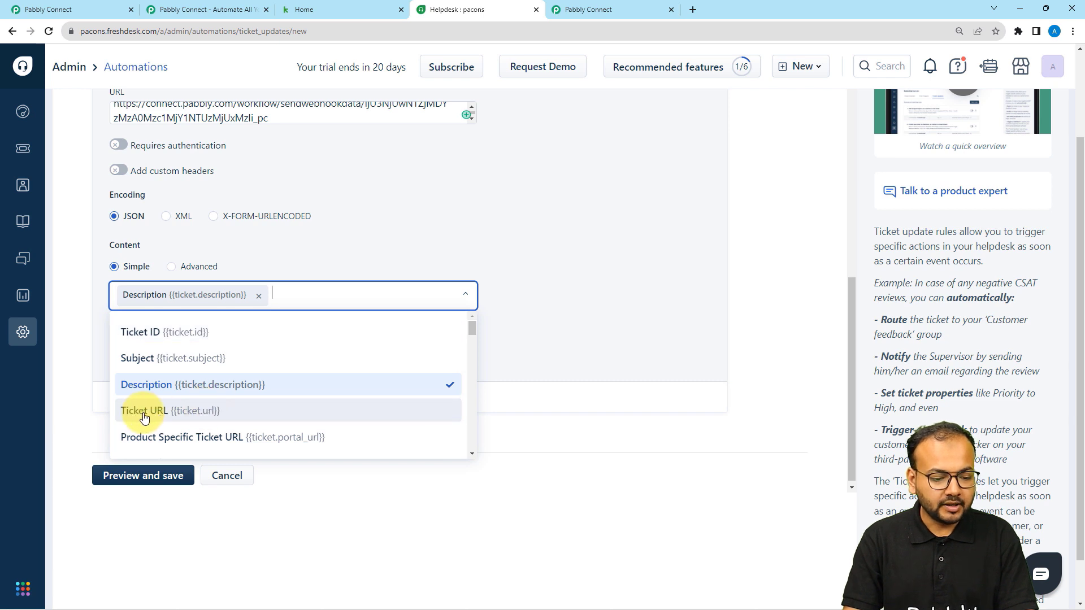
{"action": "left_click", "coordinate": [138, 359]}
{"action": "left_click", "coordinate": [416, 296]}
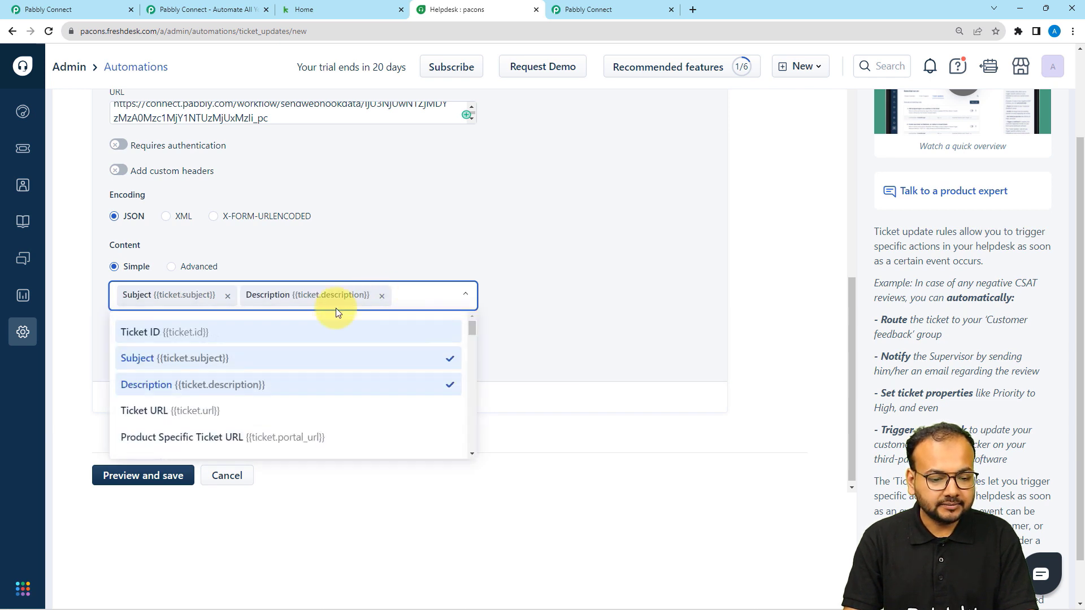
{"action": "scroll", "coordinate": [188, 394], "scroll_direction": "down", "scroll_amount": 1}
{"action": "scroll", "coordinate": [188, 394], "scroll_direction": "down", "scroll_amount": 2}
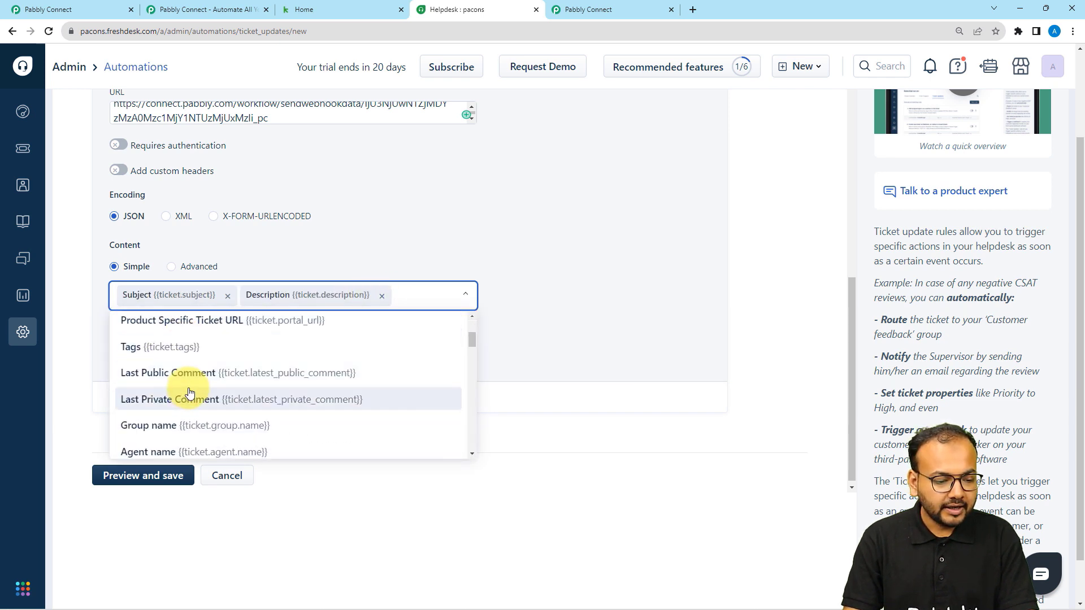
{"action": "scroll", "coordinate": [189, 393], "scroll_direction": "down", "scroll_amount": 2}
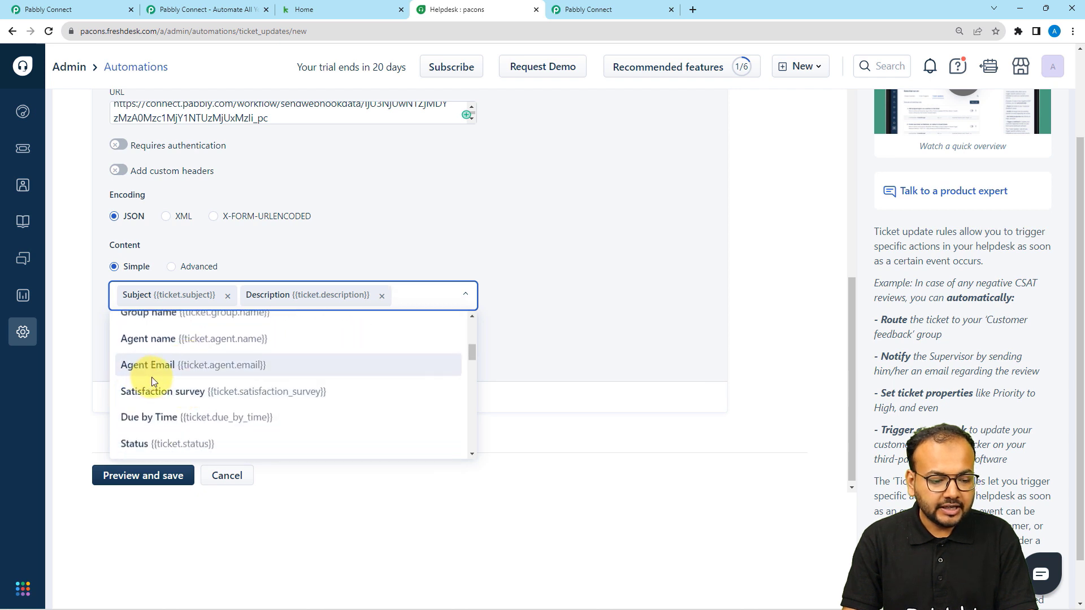
{"action": "left_click", "coordinate": [147, 442]}
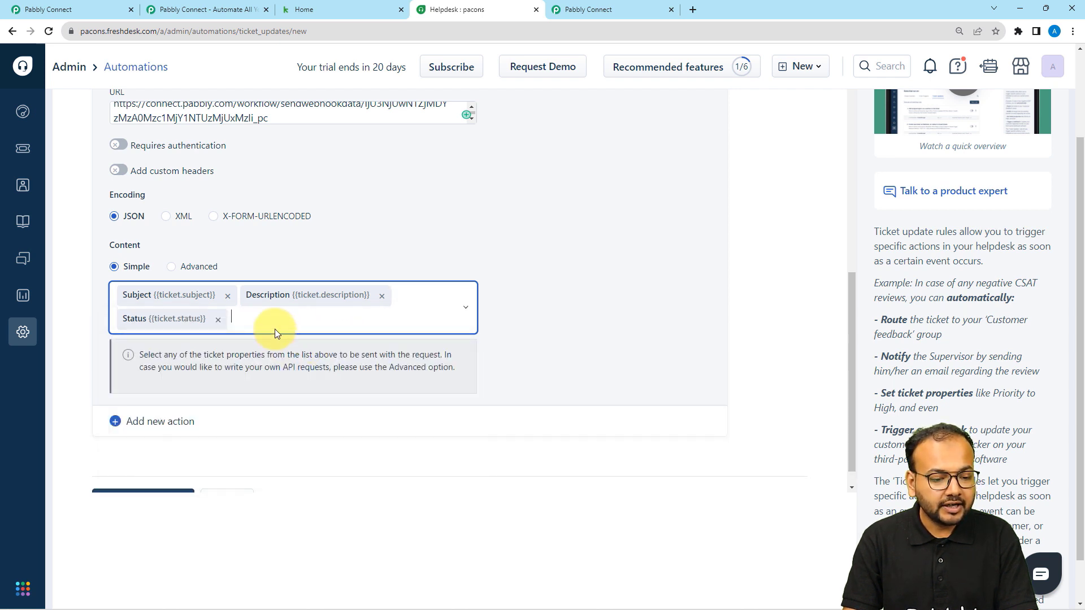
- Add the Contact Email ticket property to the webhook's Simple content
{"action": "left_click", "coordinate": [271, 326]}
{"action": "scroll", "coordinate": [213, 431], "scroll_direction": "down", "scroll_amount": 6}
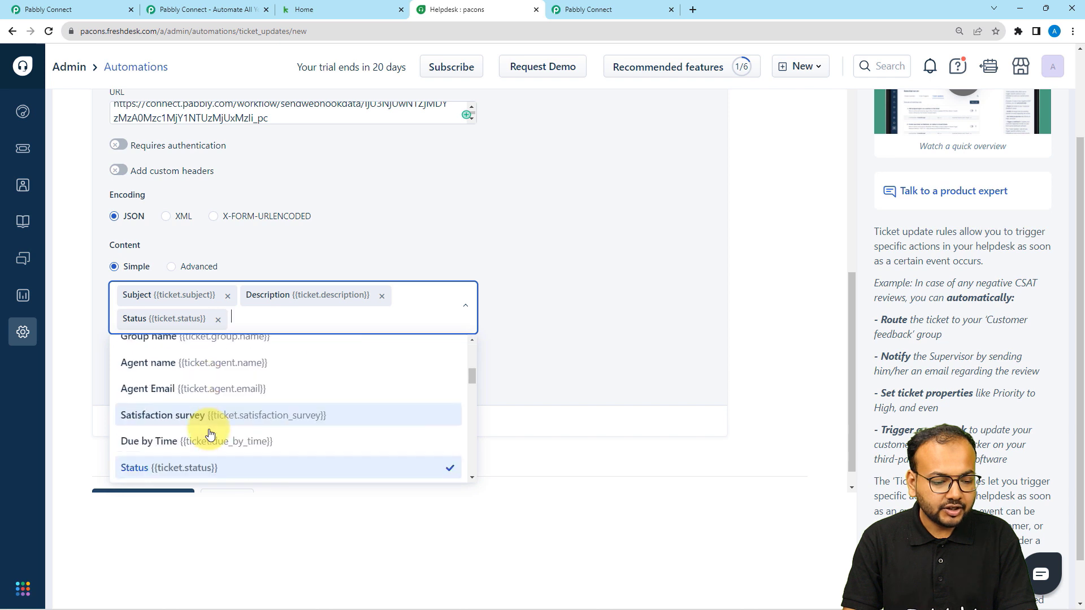
{"action": "scroll", "coordinate": [212, 432], "scroll_direction": "down", "scroll_amount": 10}
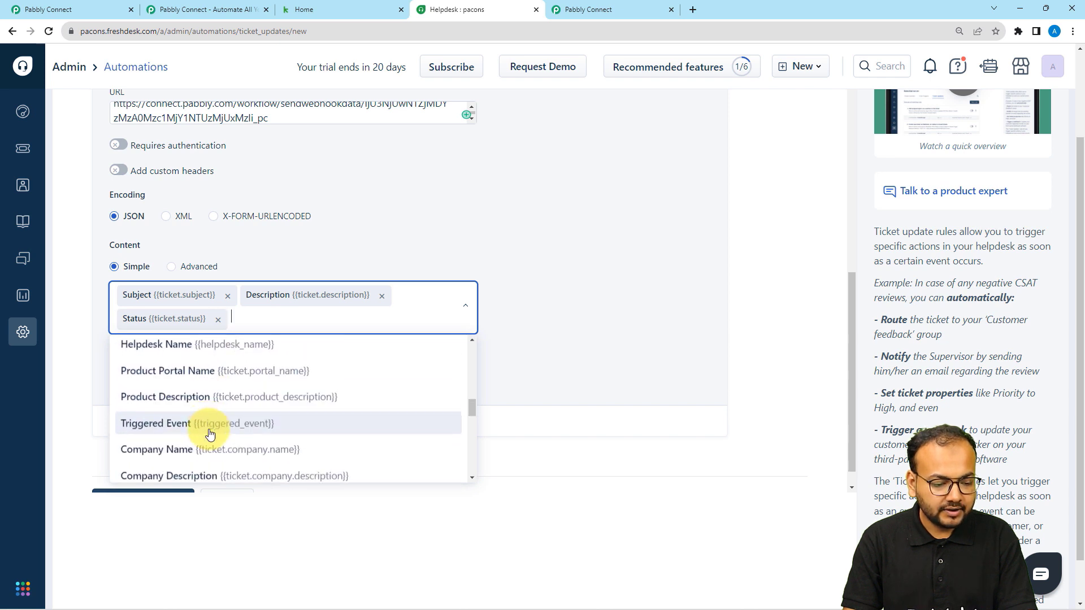
{"action": "left_click", "coordinate": [170, 408]}
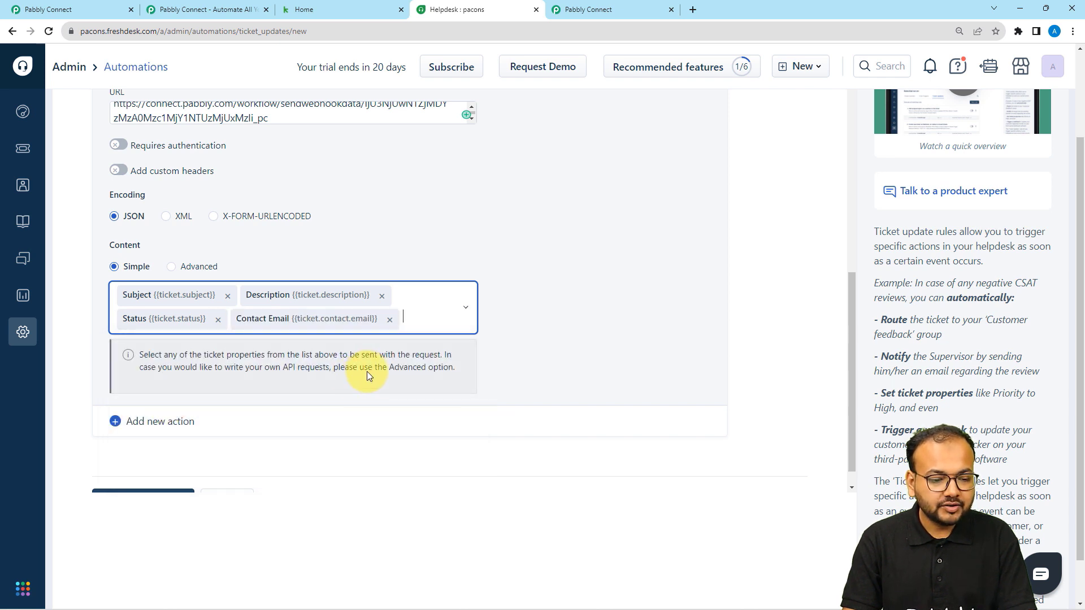
{"action": "left_click", "coordinate": [559, 328]}
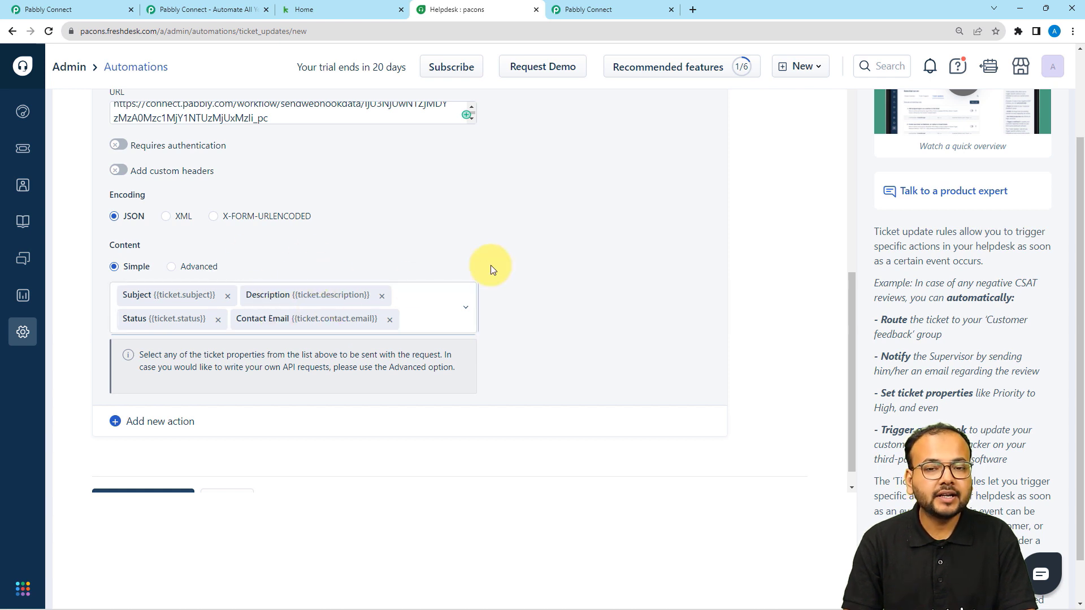
- Preview the Testing rule's summary of conditions and actions, and save and enable the rule
{"action": "scroll", "coordinate": [383, 374], "scroll_direction": "up", "scroll_amount": 2}
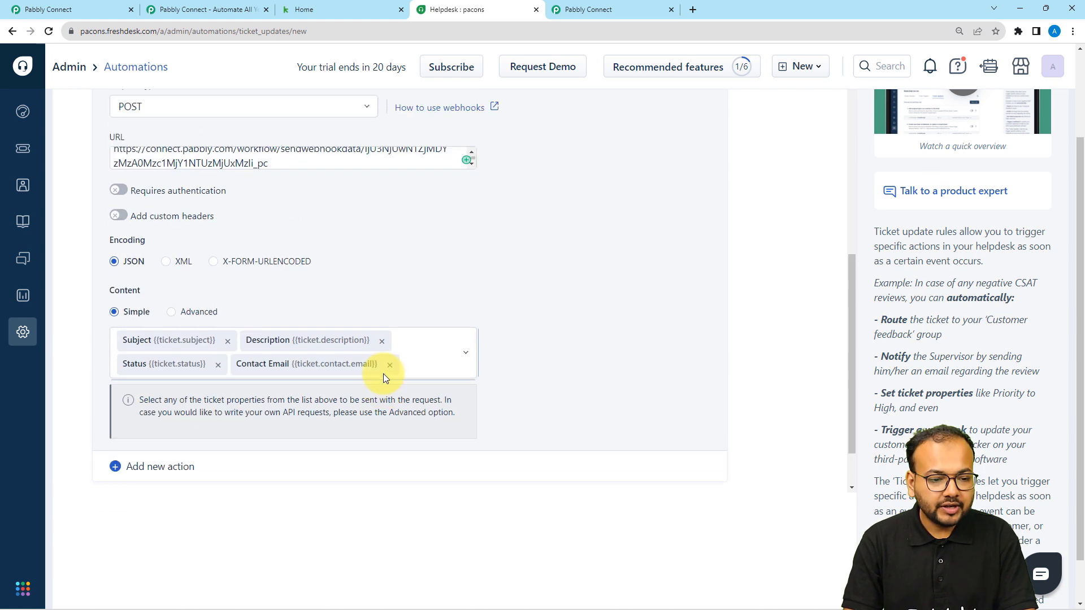
{"action": "scroll", "coordinate": [381, 270], "scroll_direction": "down", "scroll_amount": 3}
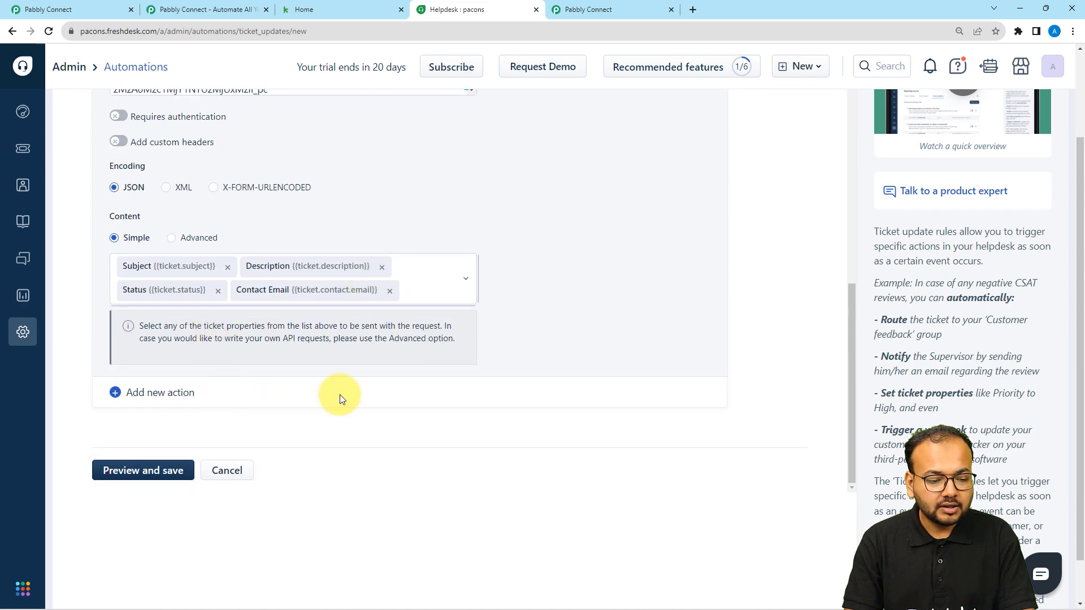
{"action": "left_click", "coordinate": [130, 473]}
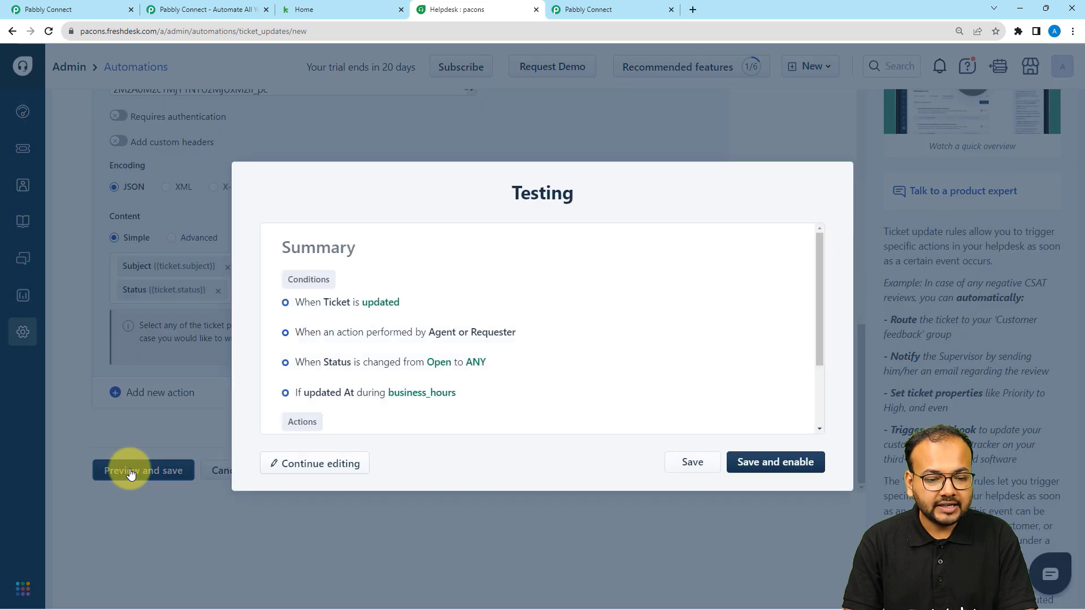
{"action": "scroll", "coordinate": [399, 308], "scroll_direction": "down", "scroll_amount": 2}
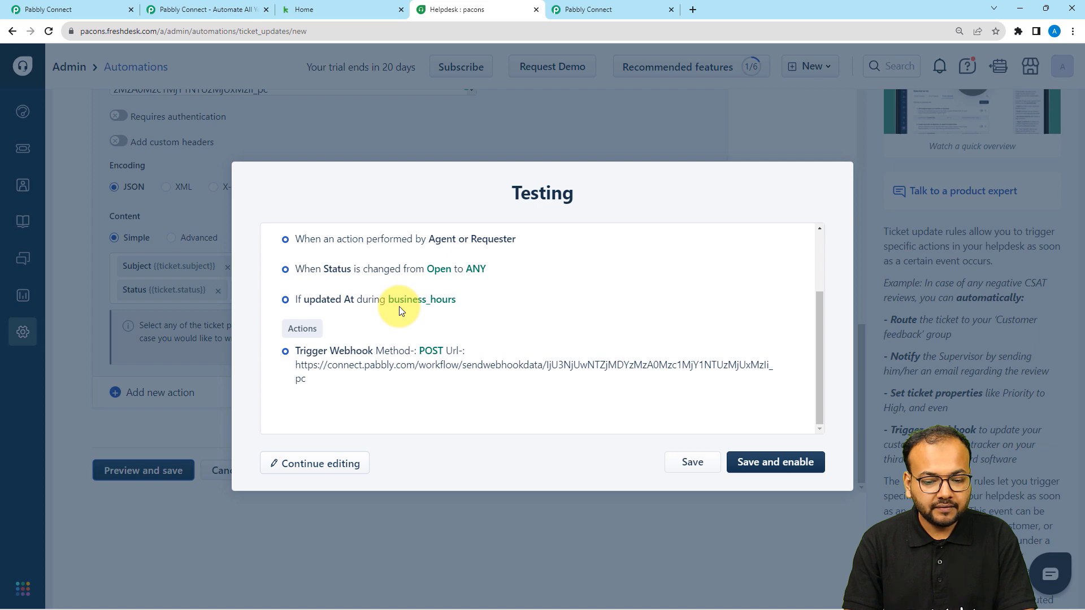
{"action": "left_click", "coordinate": [773, 464]}
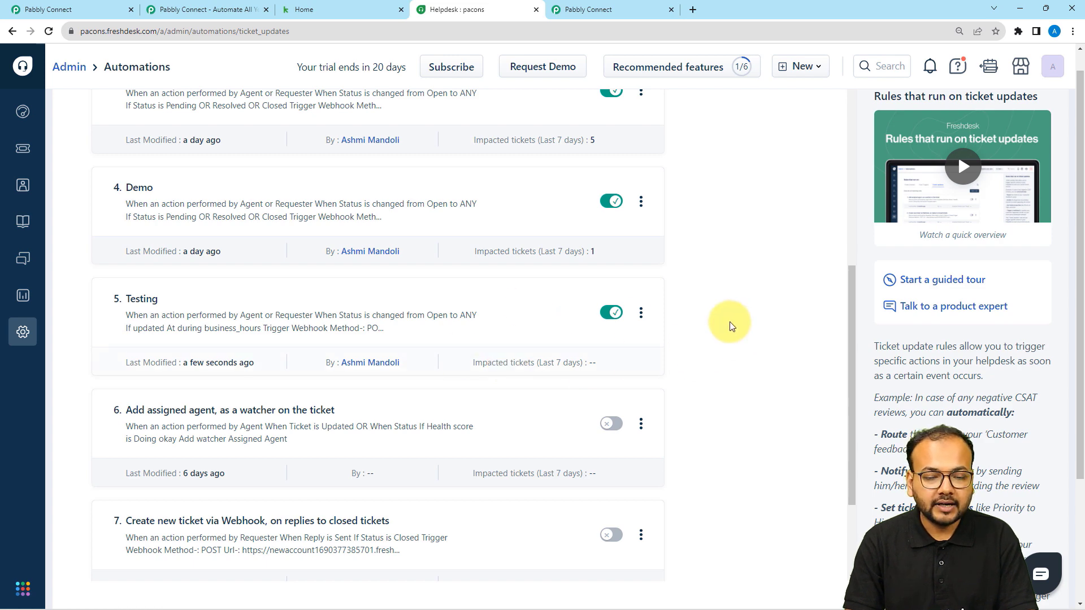
- Switch to Pabbly Connect and check the trigger's webhook response area and its note about a test submission
{"action": "left_click", "coordinate": [585, 11]}
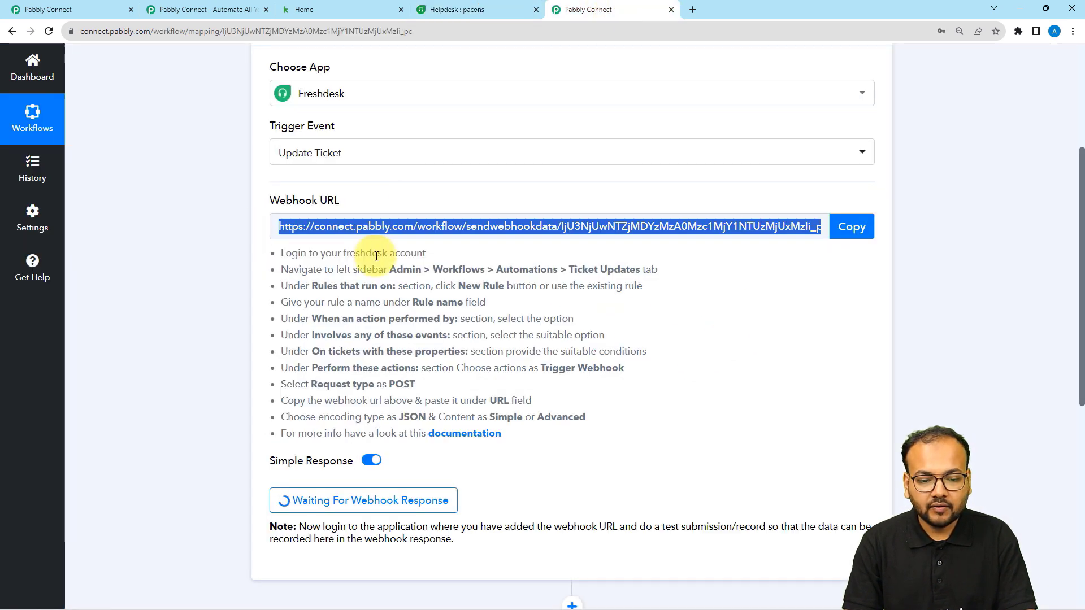
{"action": "scroll", "coordinate": [363, 288], "scroll_direction": "down", "scroll_amount": 4}
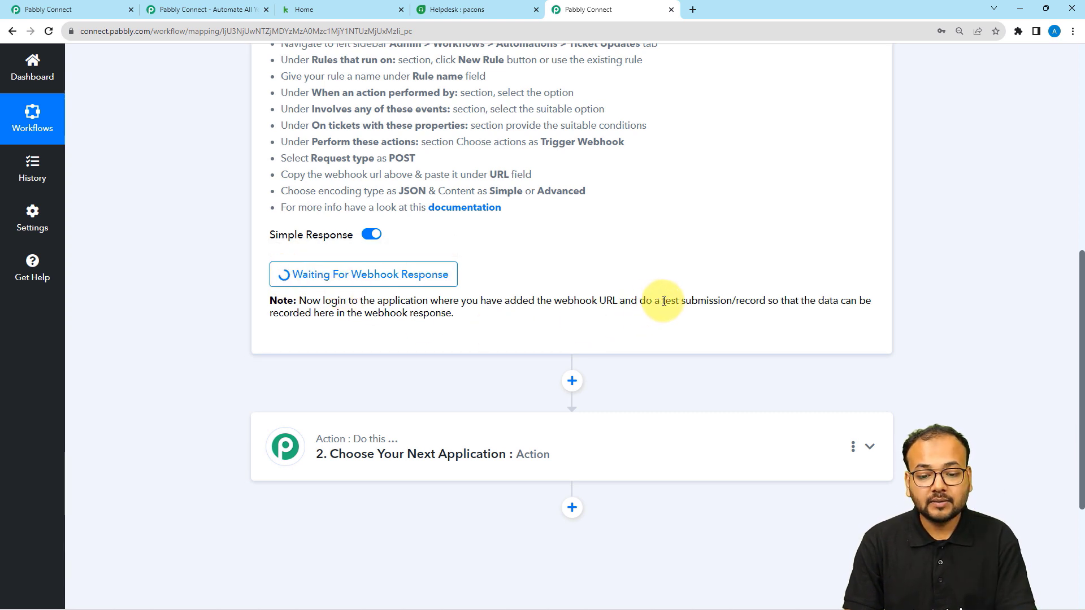
{"action": "left_click_drag", "start_coordinate": [663, 301], "coordinate": [709, 307]}
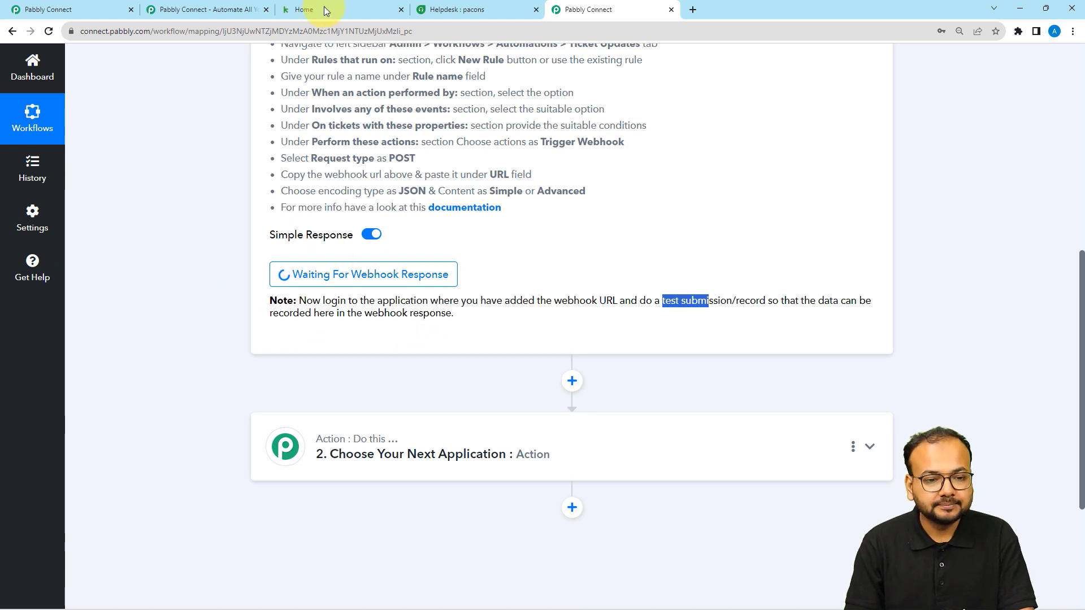
- Open the "Printer broke down" ticket in Freshdesk, update its status to Pending and return to Pabbly Connect
{"action": "left_click", "coordinate": [459, 9]}
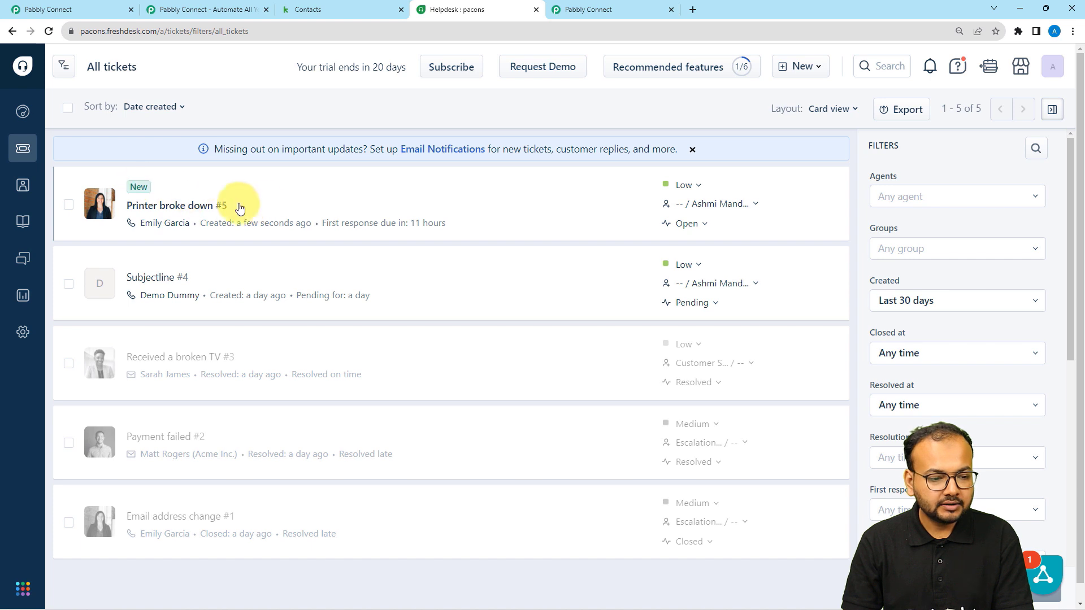
{"action": "left_click", "coordinate": [272, 206]}
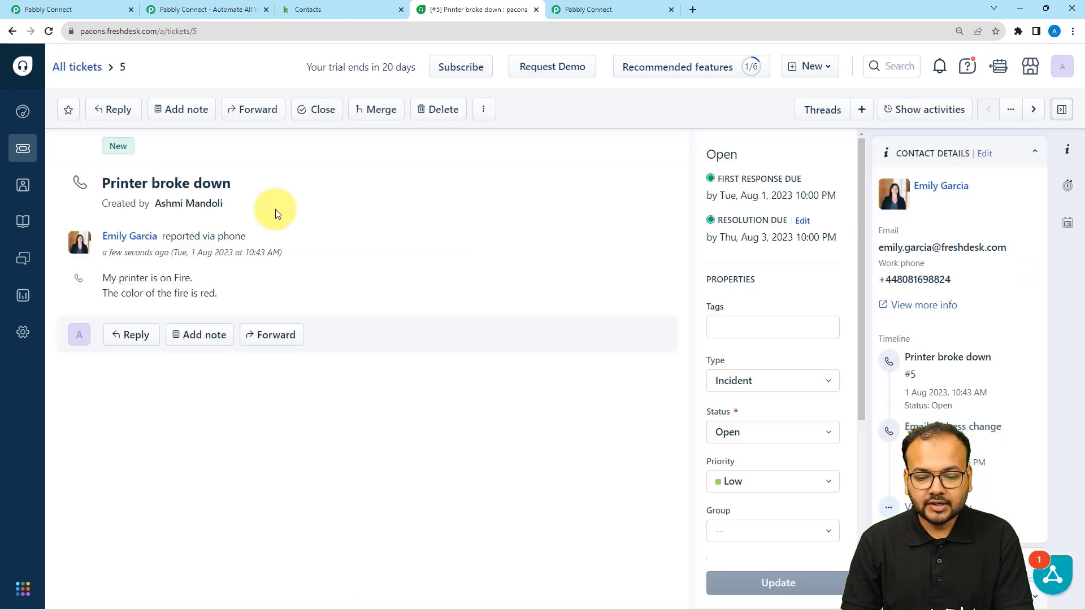
{"action": "left_click", "coordinate": [744, 436]}
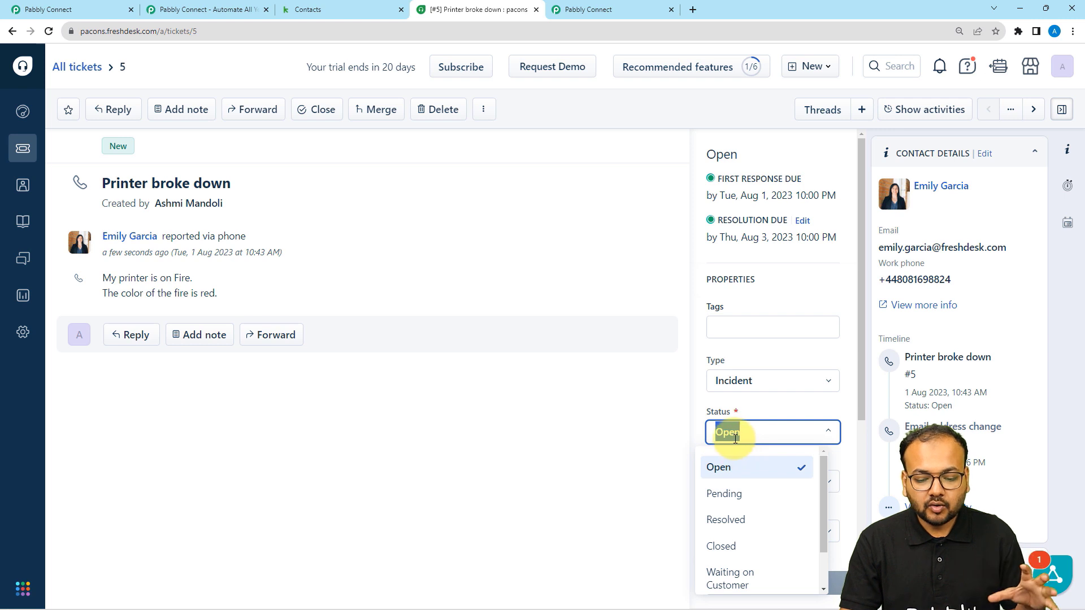
{"action": "scroll", "coordinate": [755, 543], "scroll_direction": "down", "scroll_amount": 2}
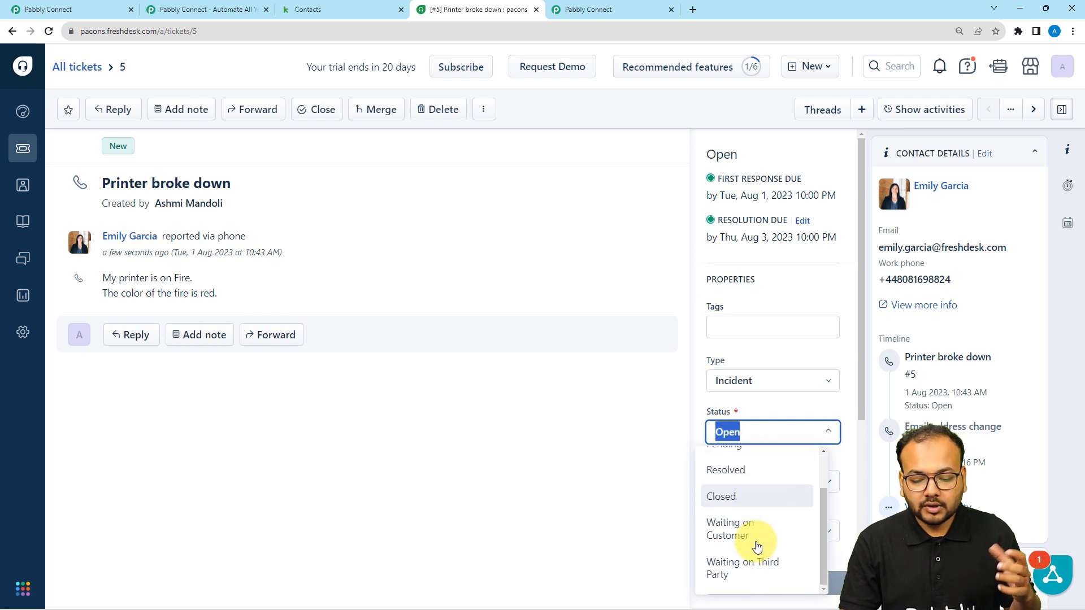
{"action": "scroll", "coordinate": [751, 534], "scroll_direction": "up", "scroll_amount": 2}
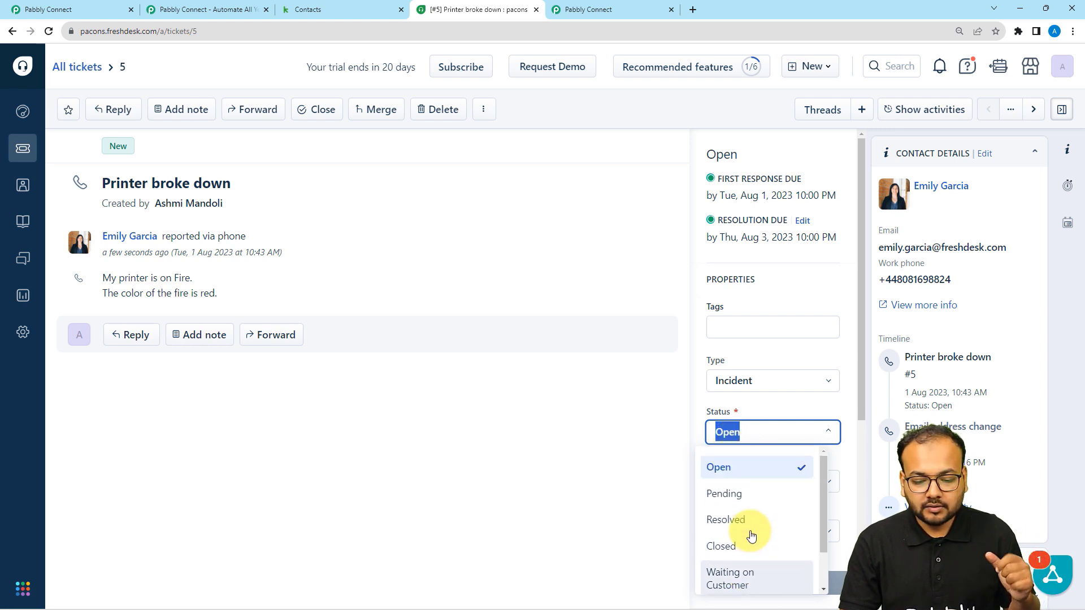
{"action": "left_click", "coordinate": [718, 494]}
{"action": "left_click", "coordinate": [641, 459]}
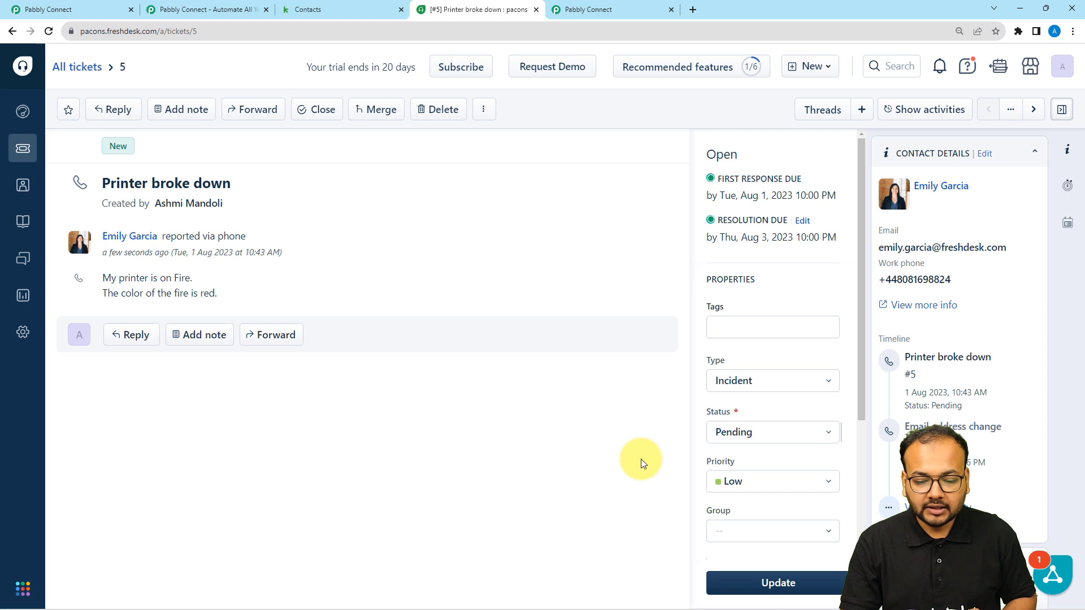
{"action": "left_click", "coordinate": [741, 589]}
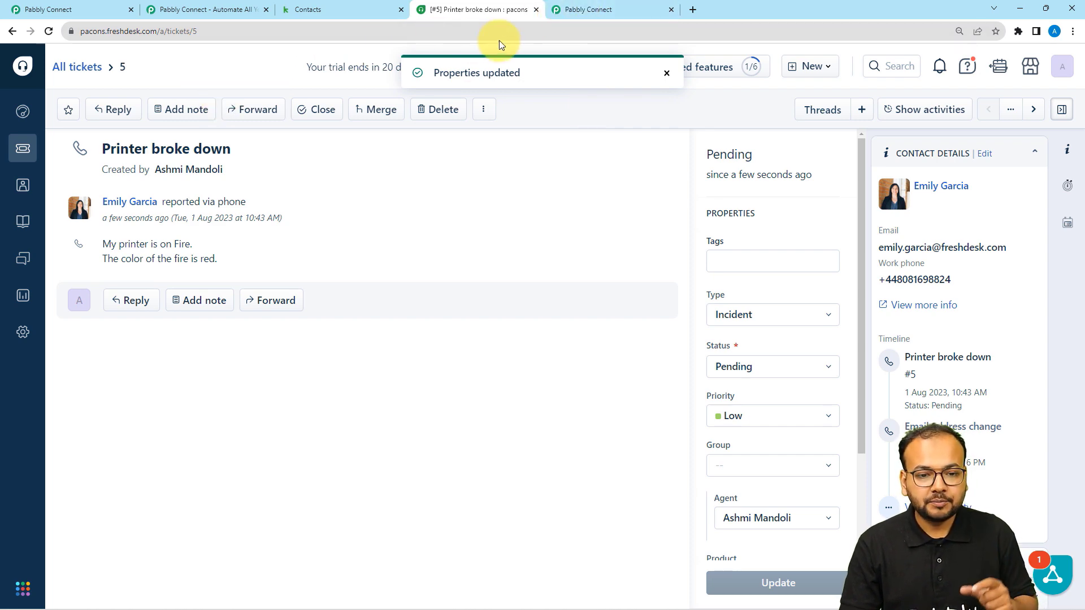
{"action": "left_click", "coordinate": [571, 9]}
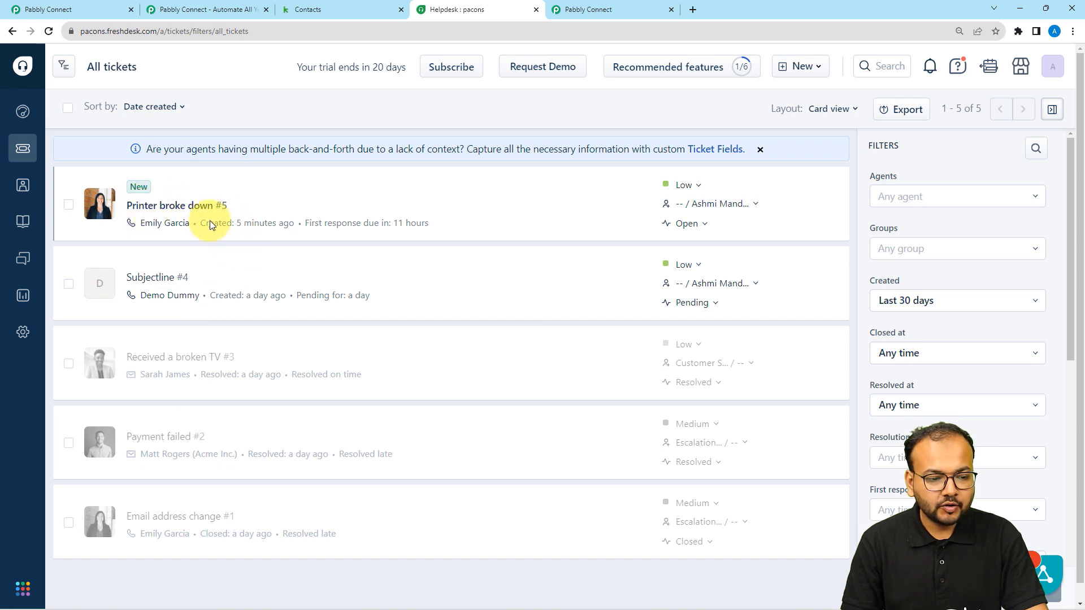
- Open the "Printer broke down" ticket in Freshdesk and update its status to Resolved
{"action": "left_click", "coordinate": [187, 208]}
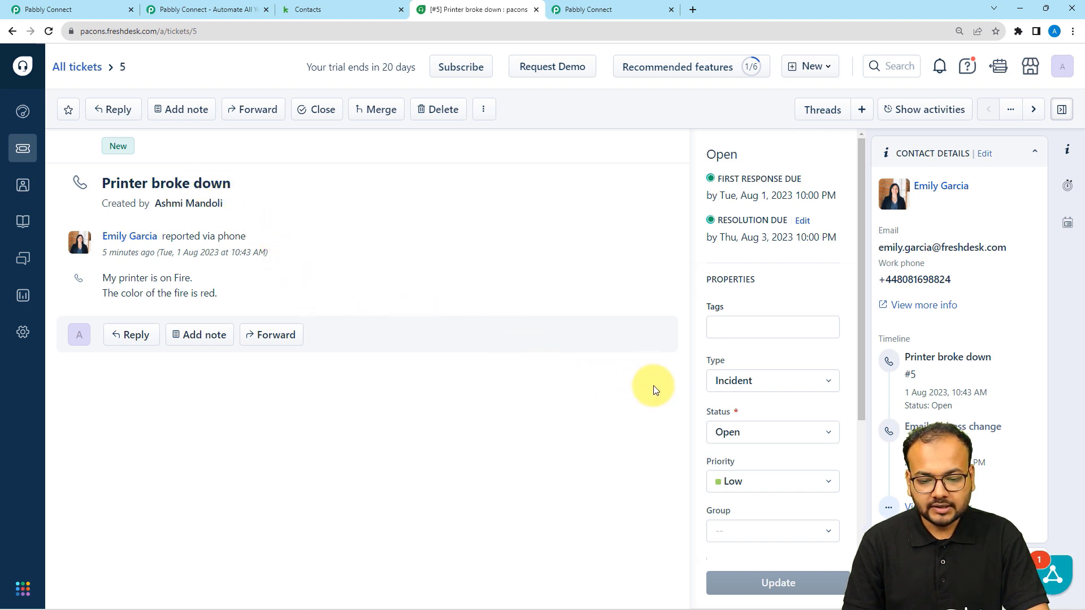
{"action": "scroll", "coordinate": [706, 420], "scroll_direction": "down", "scroll_amount": 1}
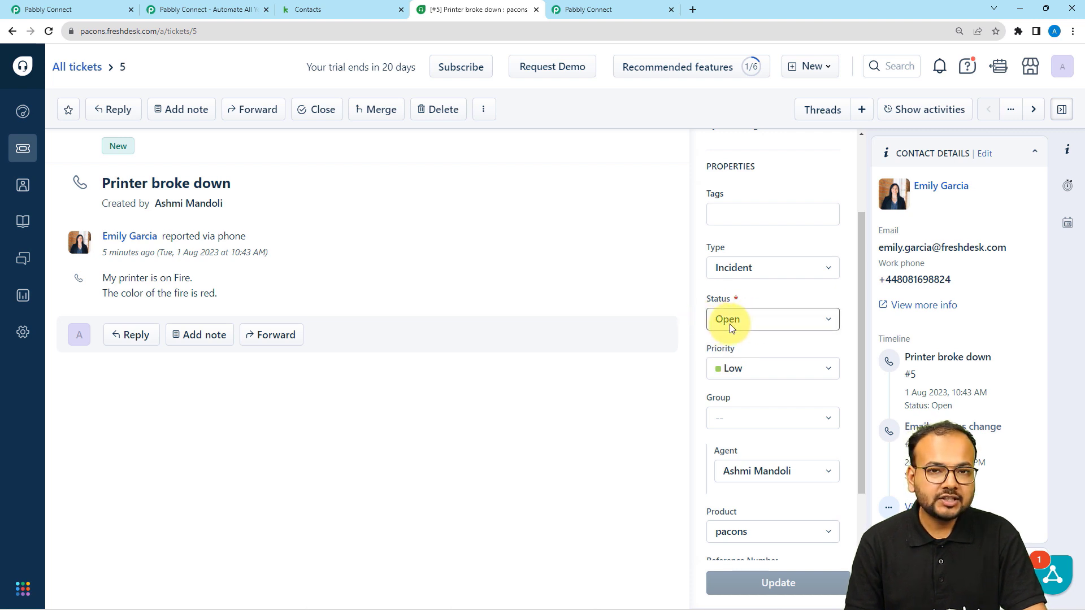
{"action": "left_click", "coordinate": [729, 324]}
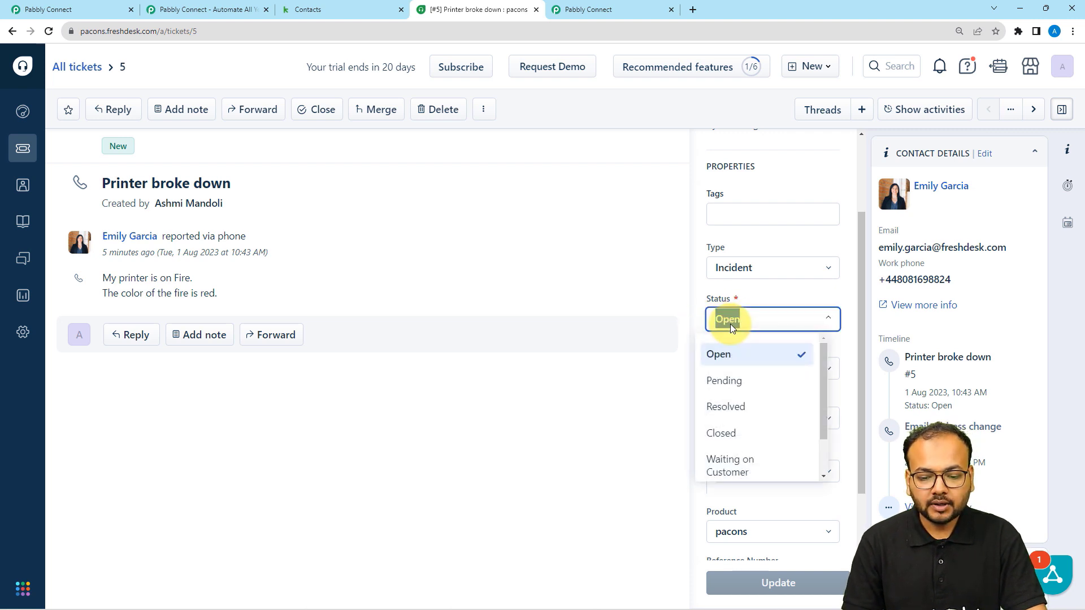
{"action": "left_click", "coordinate": [724, 415]}
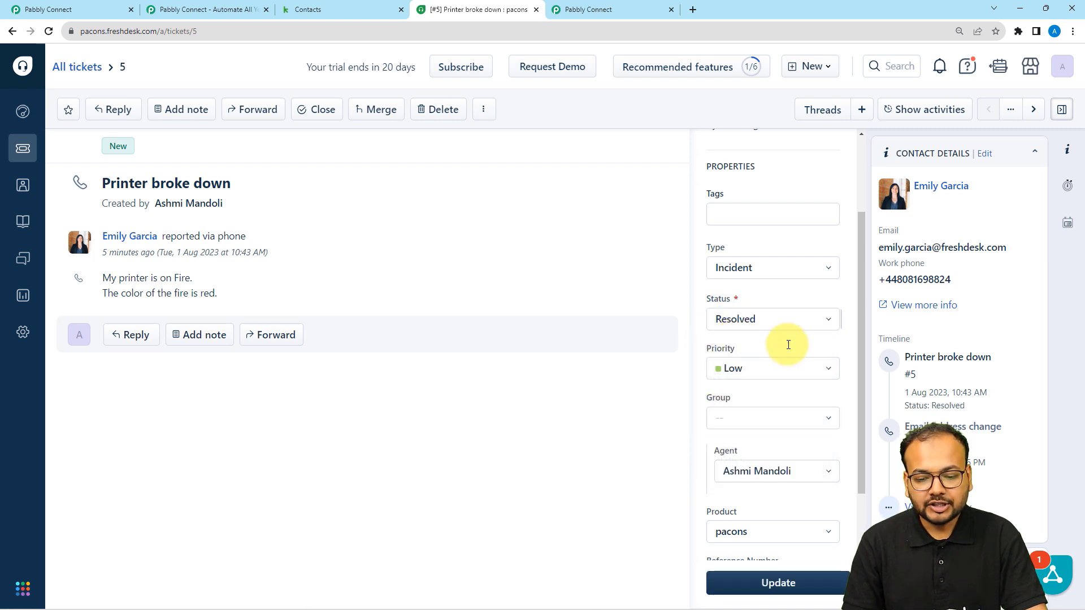
{"action": "left_click", "coordinate": [778, 584]}
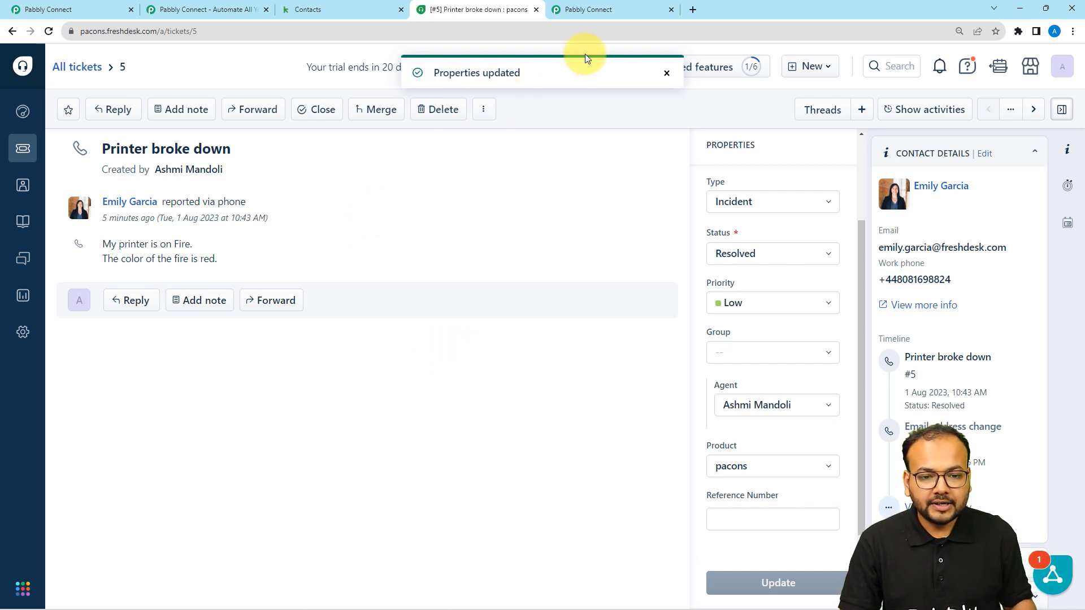
- Review the trigger's received webhook response in Pabbly Connect and compare its contact with the People list in Keap
{"action": "left_click", "coordinate": [586, 10]}
{"action": "scroll", "coordinate": [220, 305], "scroll_direction": "down", "scroll_amount": 1}
{"action": "scroll", "coordinate": [218, 307], "scroll_direction": "down", "scroll_amount": 3}
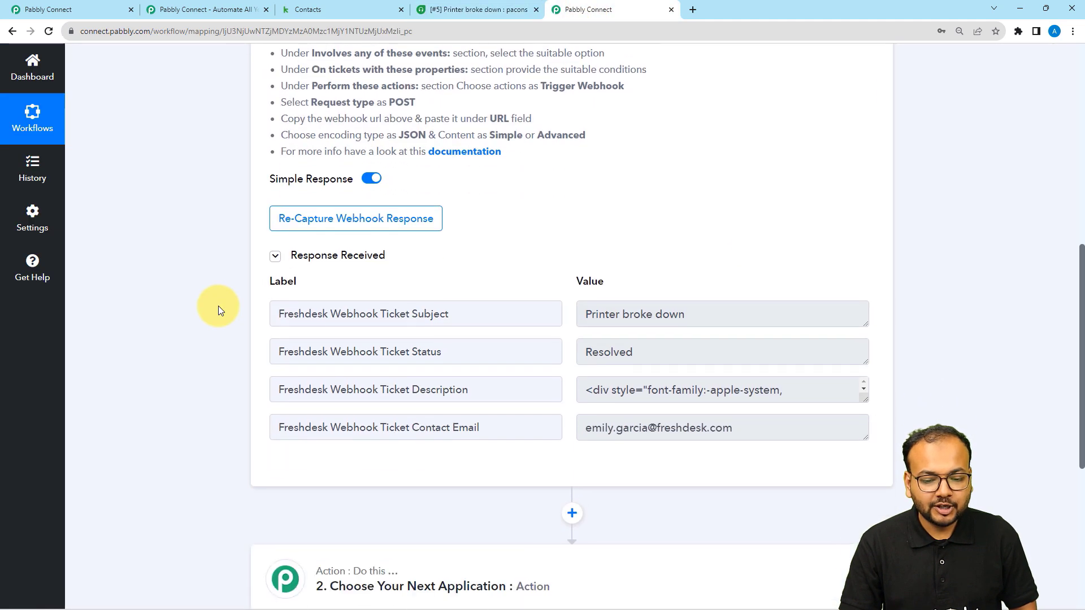
{"action": "scroll", "coordinate": [434, 311], "scroll_direction": "down", "scroll_amount": 1}
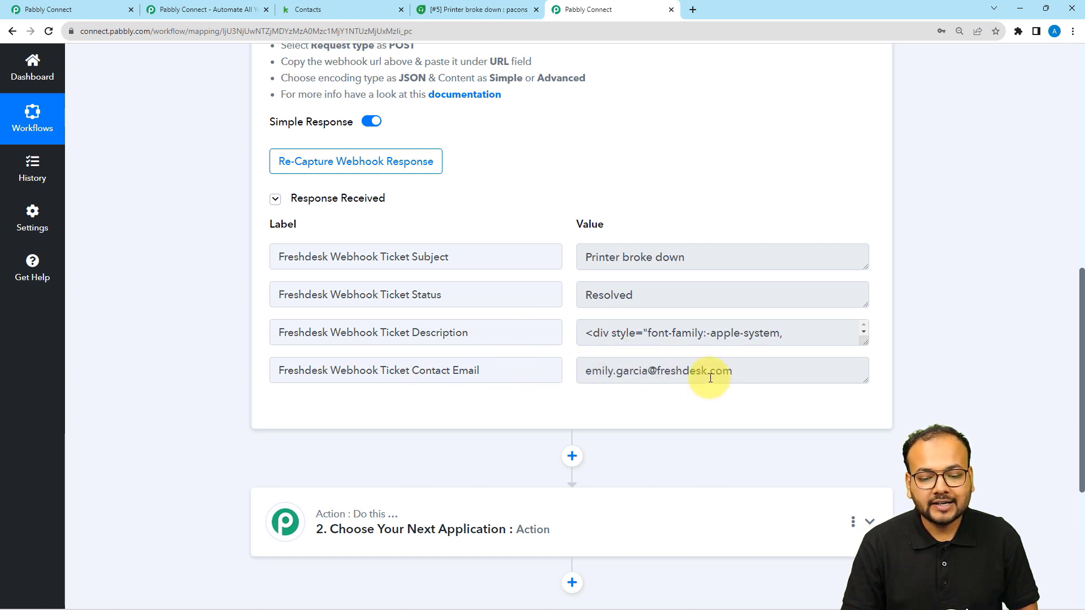
{"action": "scroll", "coordinate": [770, 403], "scroll_direction": "down", "scroll_amount": 1}
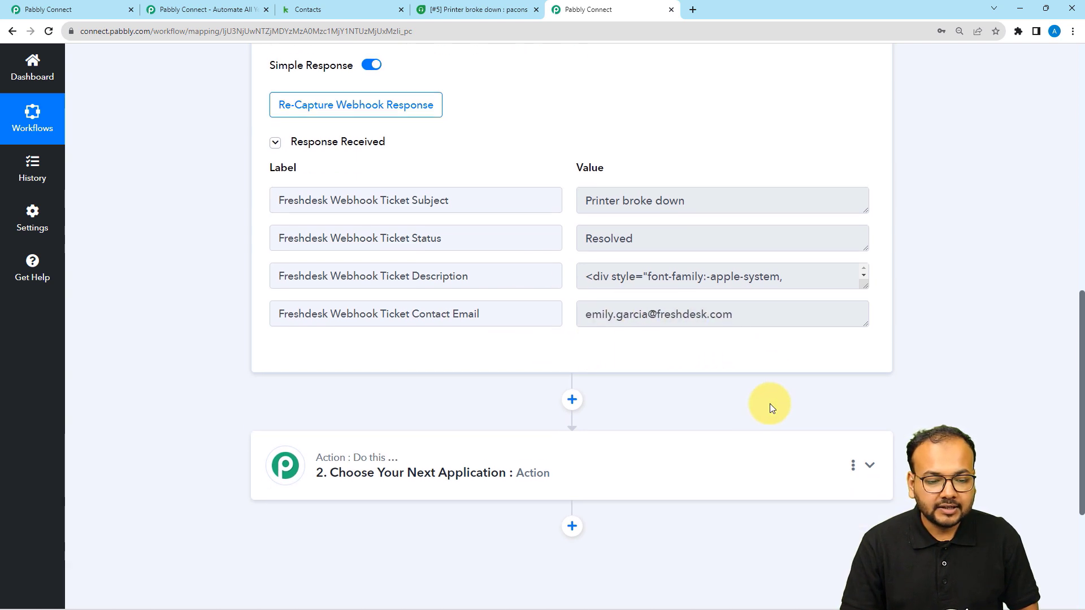
{"action": "scroll", "coordinate": [206, 270], "scroll_direction": "down", "scroll_amount": 1}
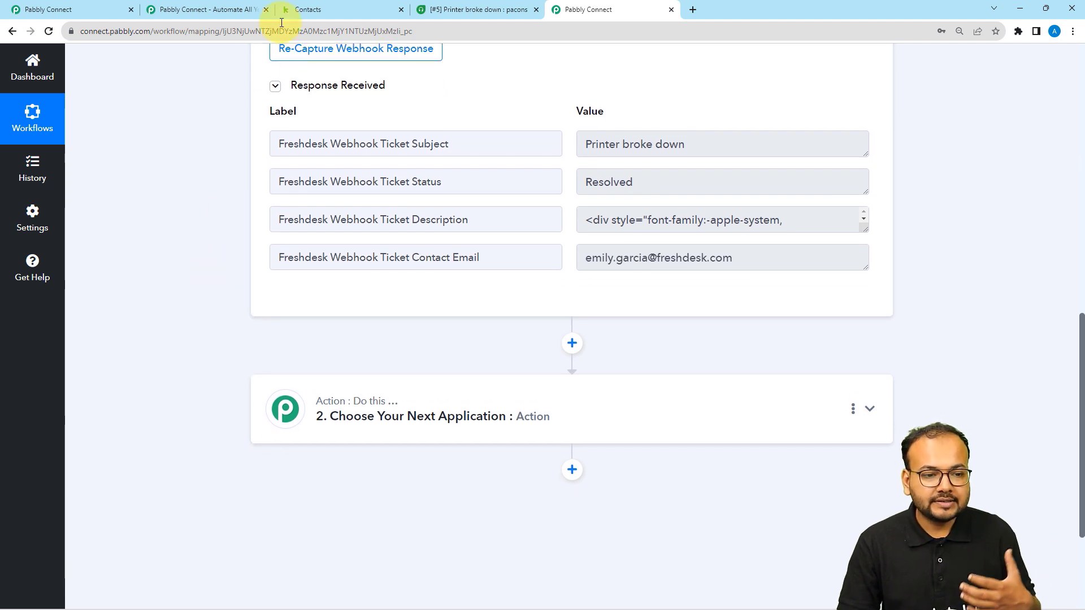
{"action": "left_click", "coordinate": [304, 10]}
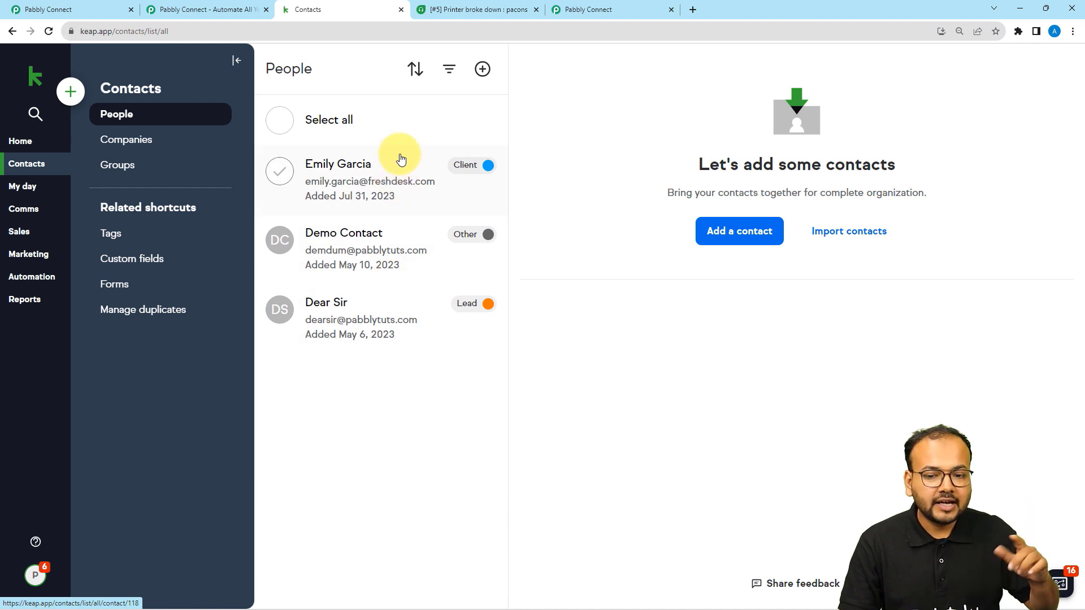
- Return to Pabbly Connect and choose Infusionsoft by Keap as the app for the workflow's action step
{"action": "left_click", "coordinate": [612, 13]}
{"action": "left_click", "coordinate": [382, 413]}
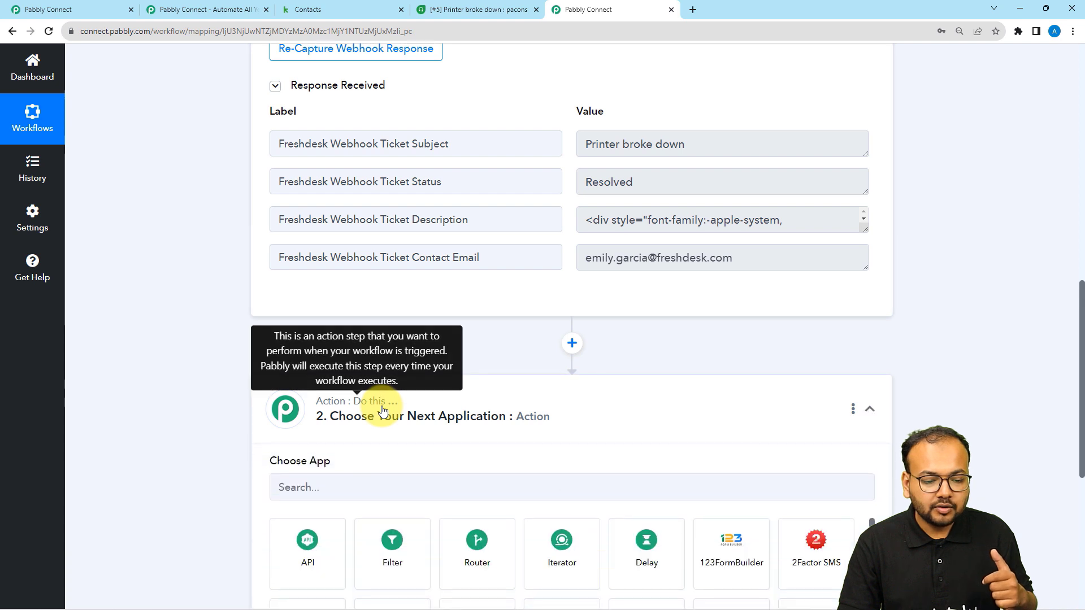
{"action": "scroll", "coordinate": [376, 361], "scroll_direction": "down", "scroll_amount": 1}
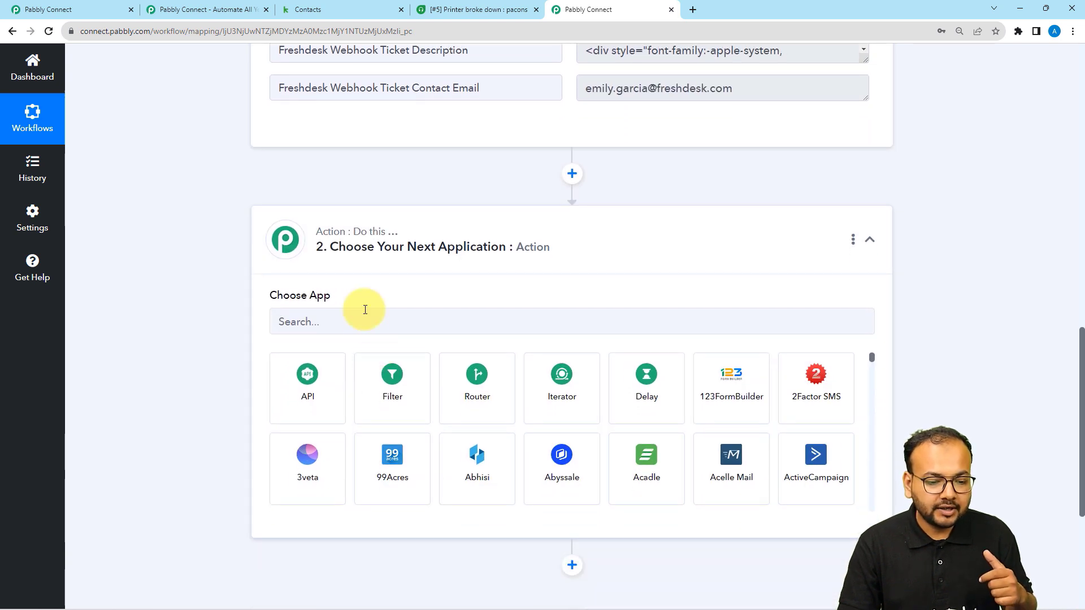
{"action": "left_click", "coordinate": [364, 330]}
{"action": "type", "text": "in"}
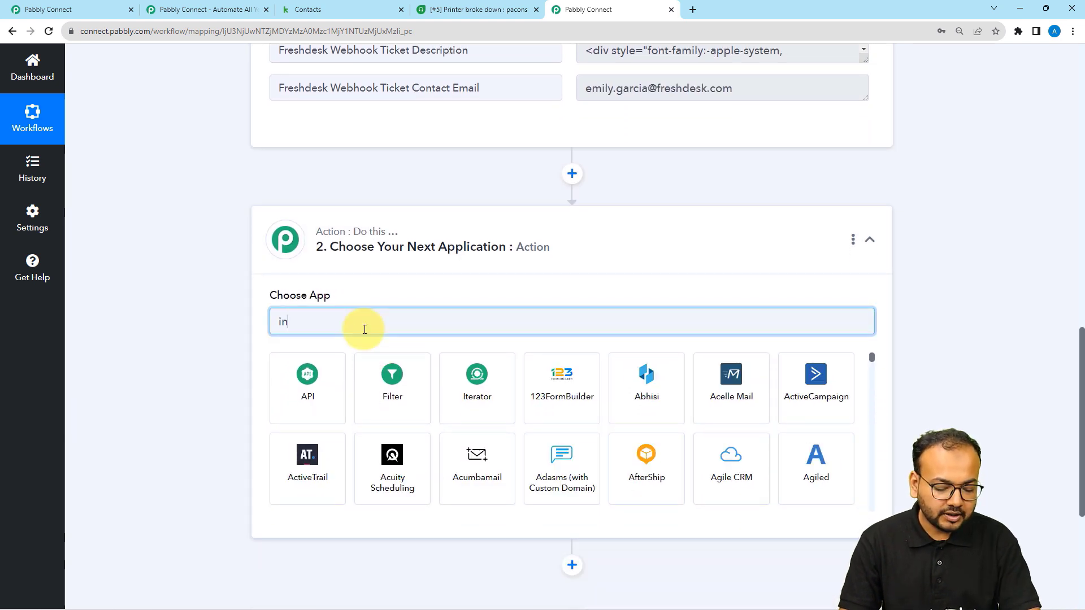
{"action": "type", "text": "fu"}
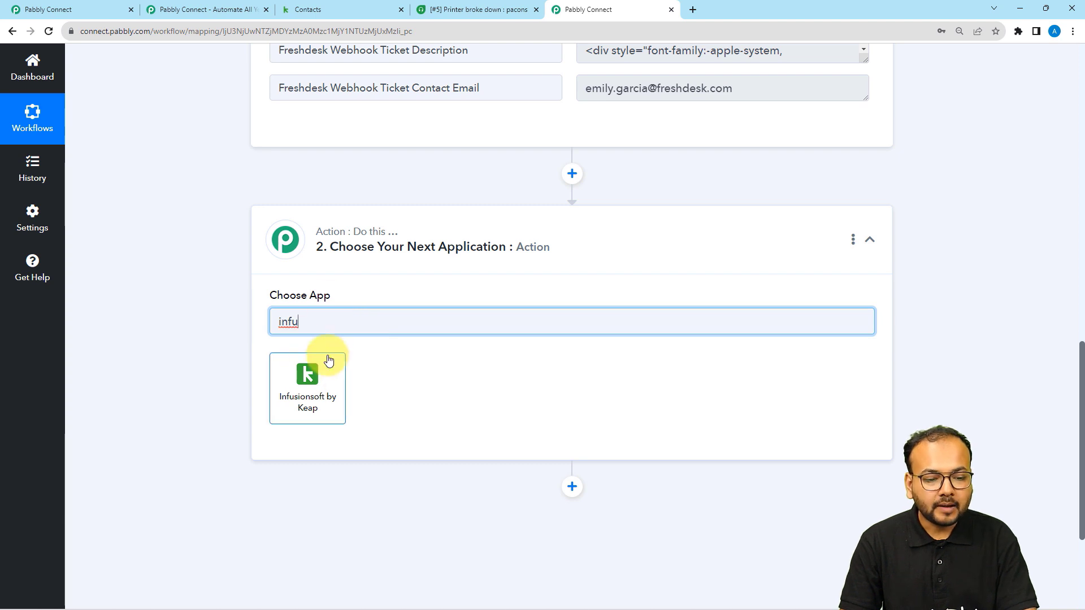
{"action": "left_click", "coordinate": [329, 360]}
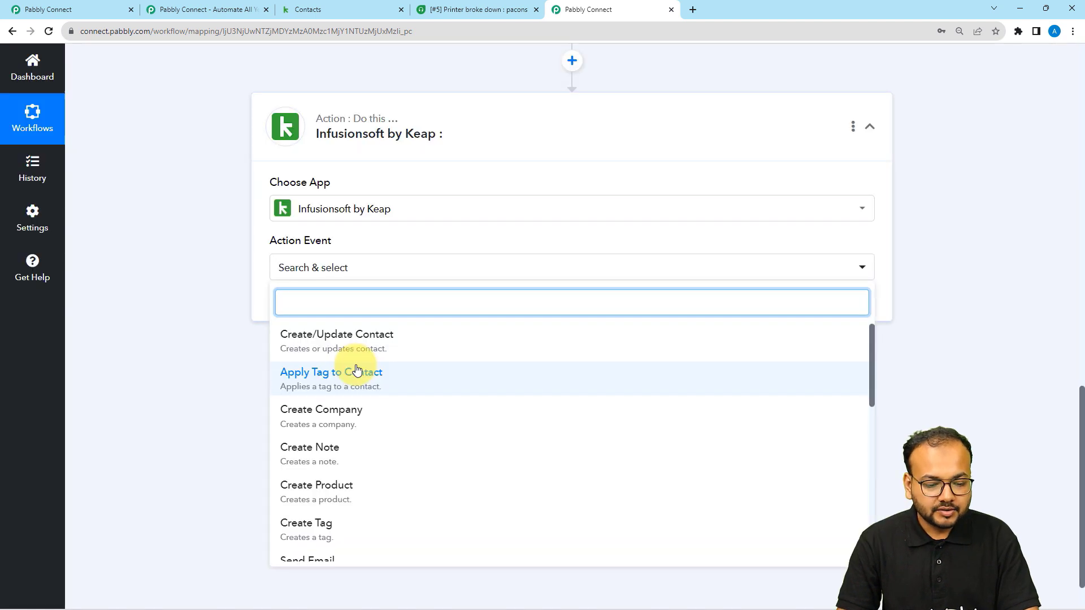
- Set the Infusionsoft by Keap step's action event to Retrieve a Contact via Email
{"action": "scroll", "coordinate": [358, 371], "scroll_direction": "down", "scroll_amount": 4}
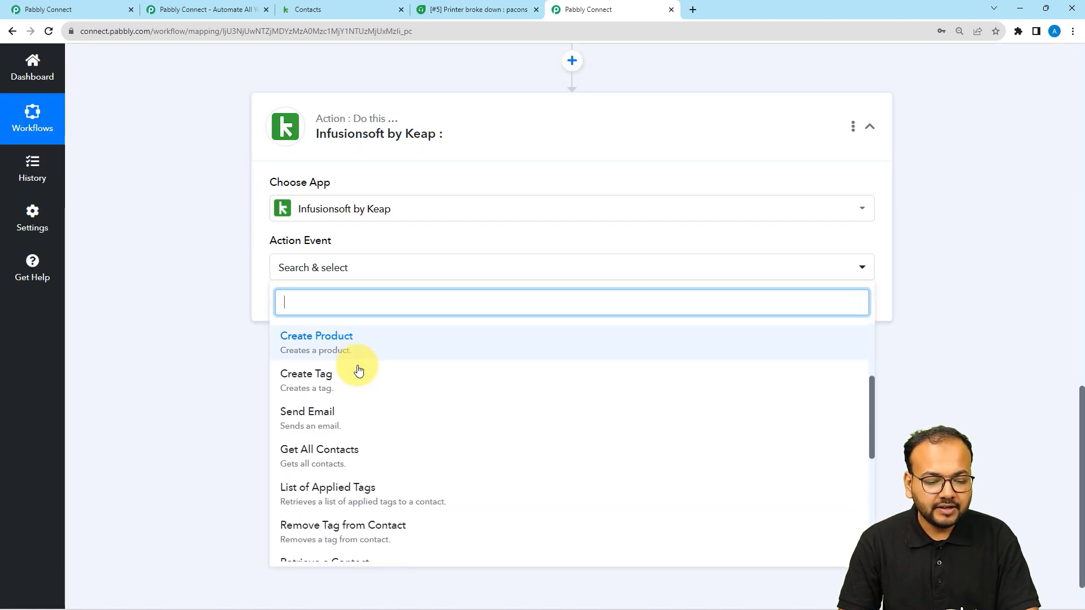
{"action": "scroll", "coordinate": [357, 370], "scroll_direction": "down", "scroll_amount": 2}
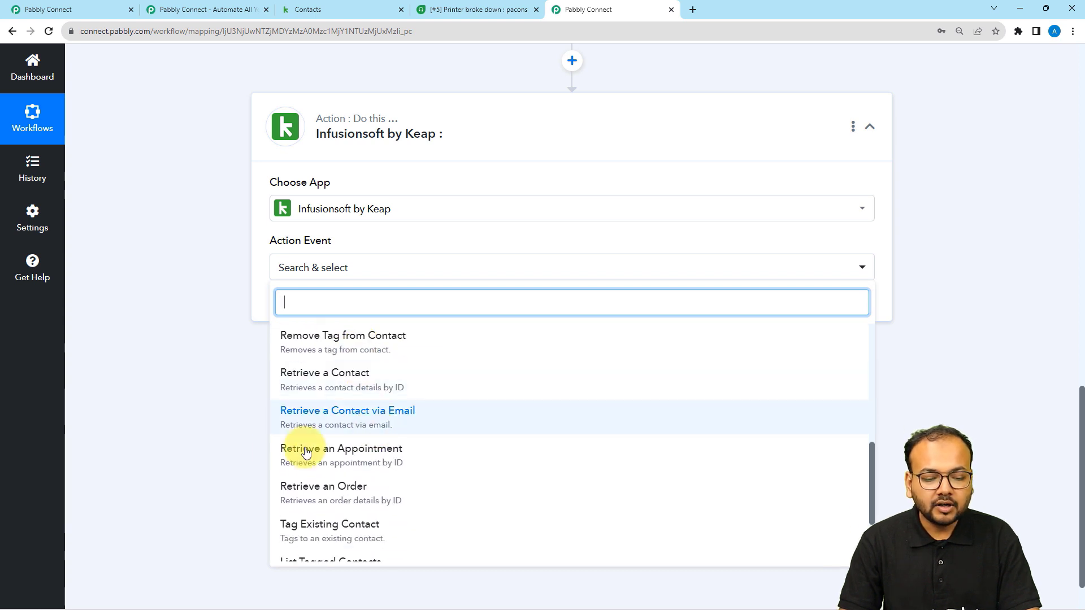
{"action": "left_click", "coordinate": [322, 421]}
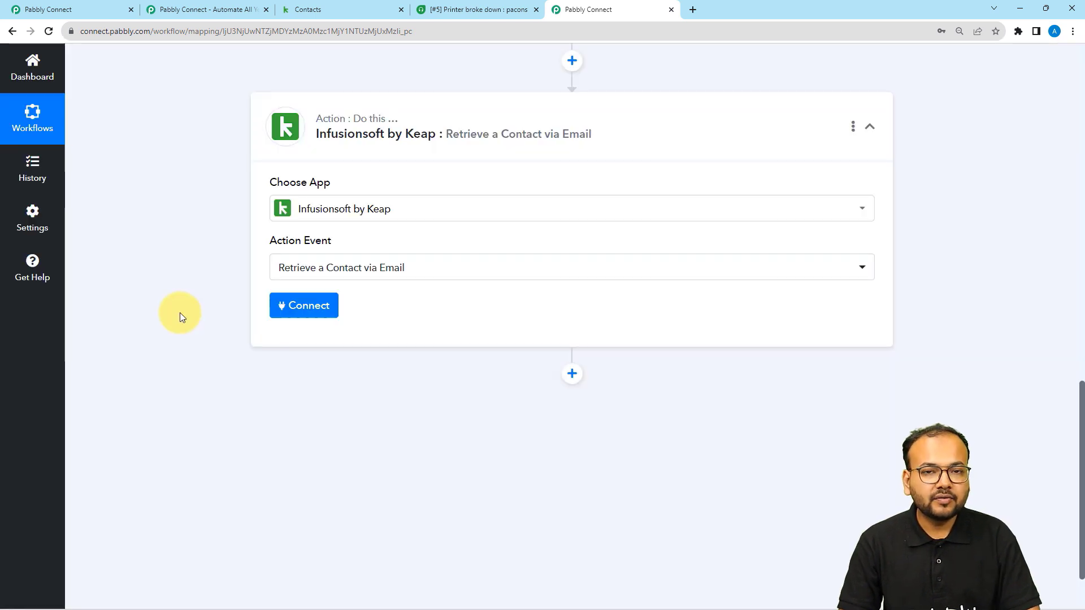
{"action": "scroll", "coordinate": [198, 340], "scroll_direction": "up", "scroll_amount": 4}
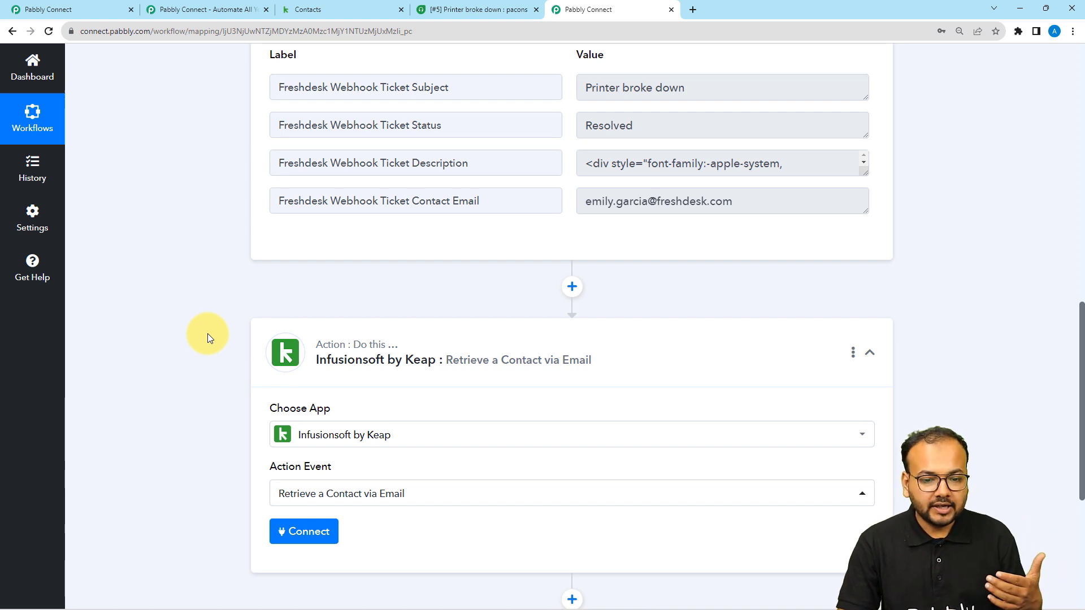
{"action": "scroll", "coordinate": [208, 334], "scroll_direction": "down", "scroll_amount": 3}
- Add a new Infusionsoft by Keap connection to the contact-retrieval step and authorize Pabbly Connect's access to the Keap application
{"action": "left_click", "coordinate": [284, 370]}
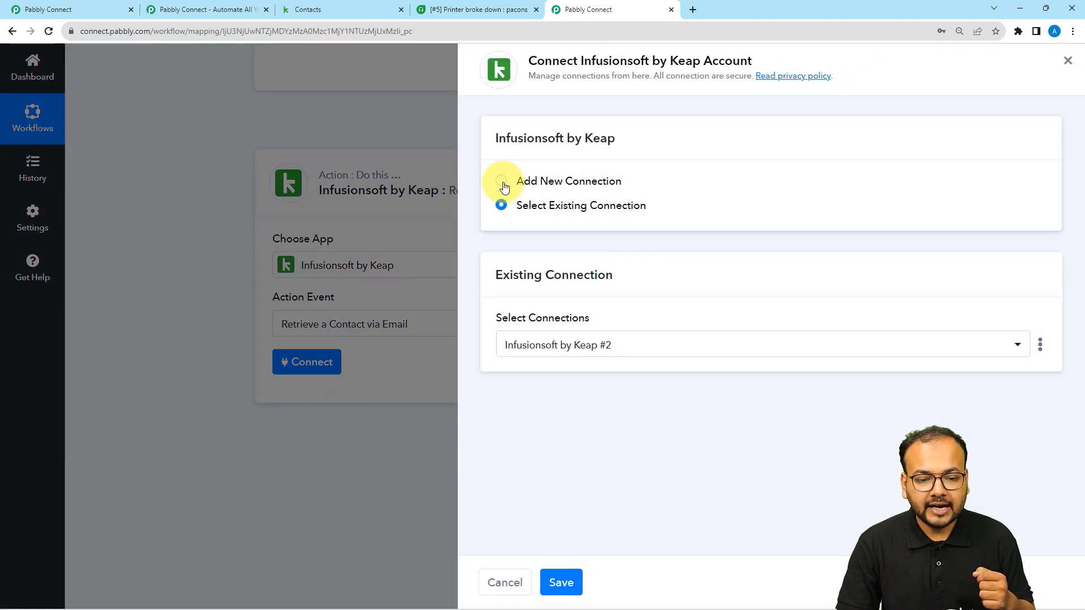
{"action": "left_click", "coordinate": [501, 182]}
{"action": "left_click", "coordinate": [541, 339]}
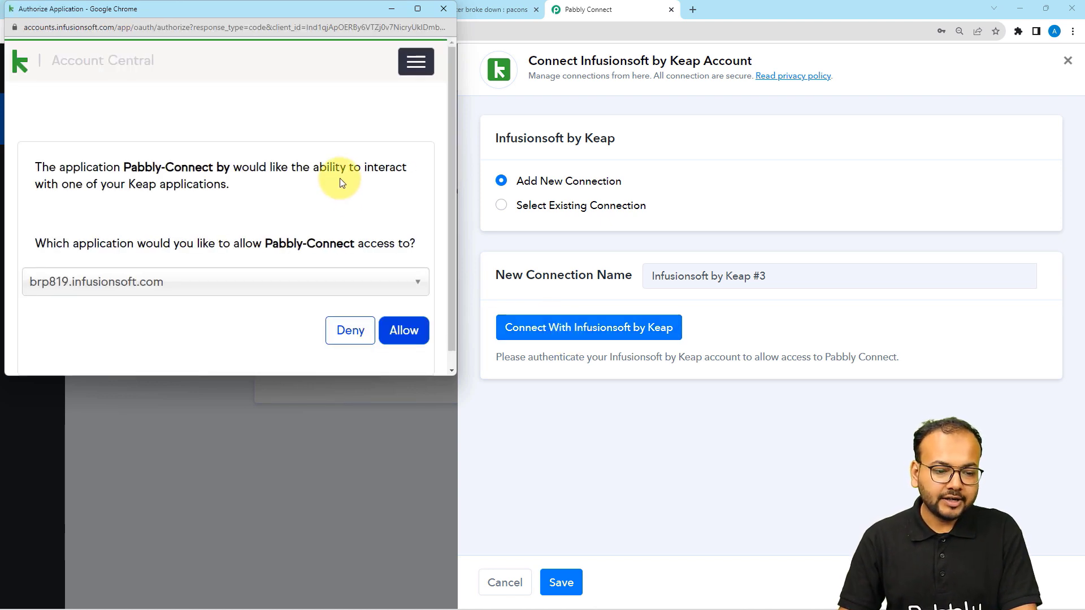
{"action": "scroll", "coordinate": [342, 182], "scroll_direction": "down", "scroll_amount": 1}
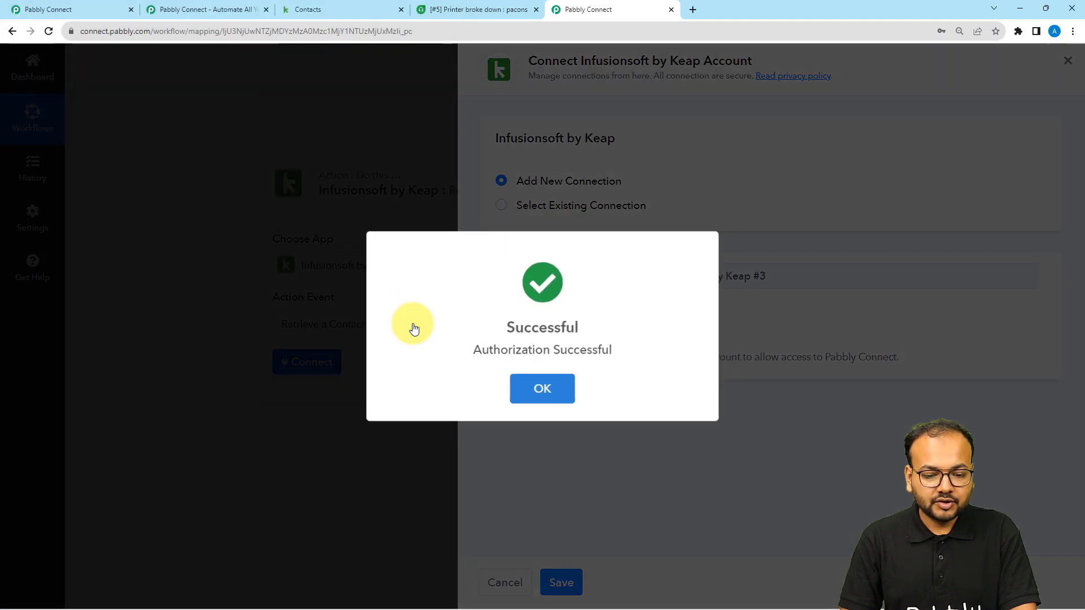
{"action": "left_click", "coordinate": [568, 396]}
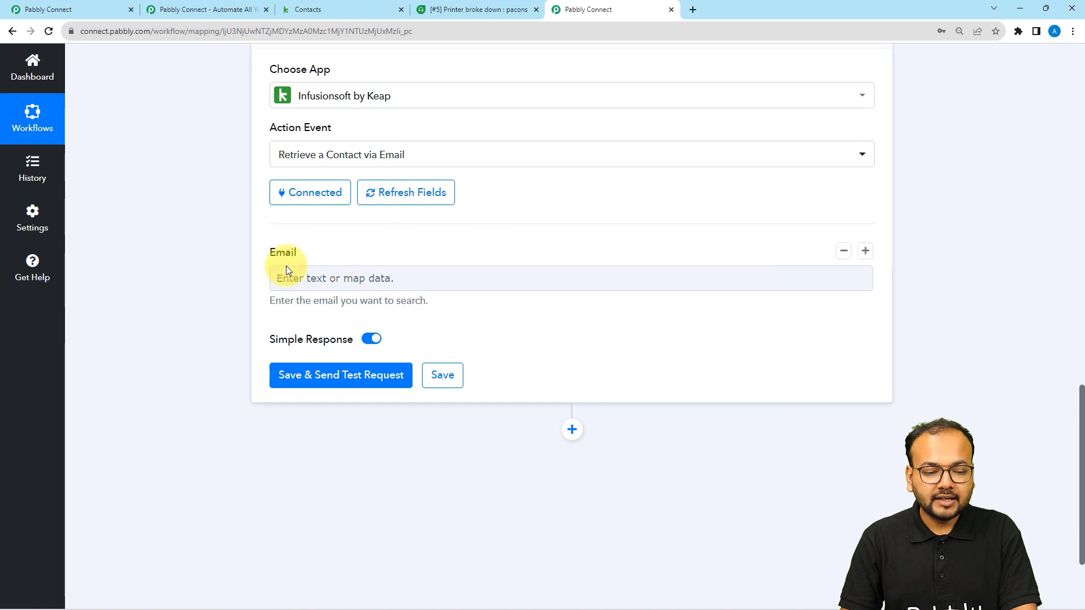
- Map the Email field to the Freshdesk Webhook Ticket Contact Email, then save the step and send a test request
{"action": "scroll", "coordinate": [212, 281], "scroll_direction": "up", "scroll_amount": 2}
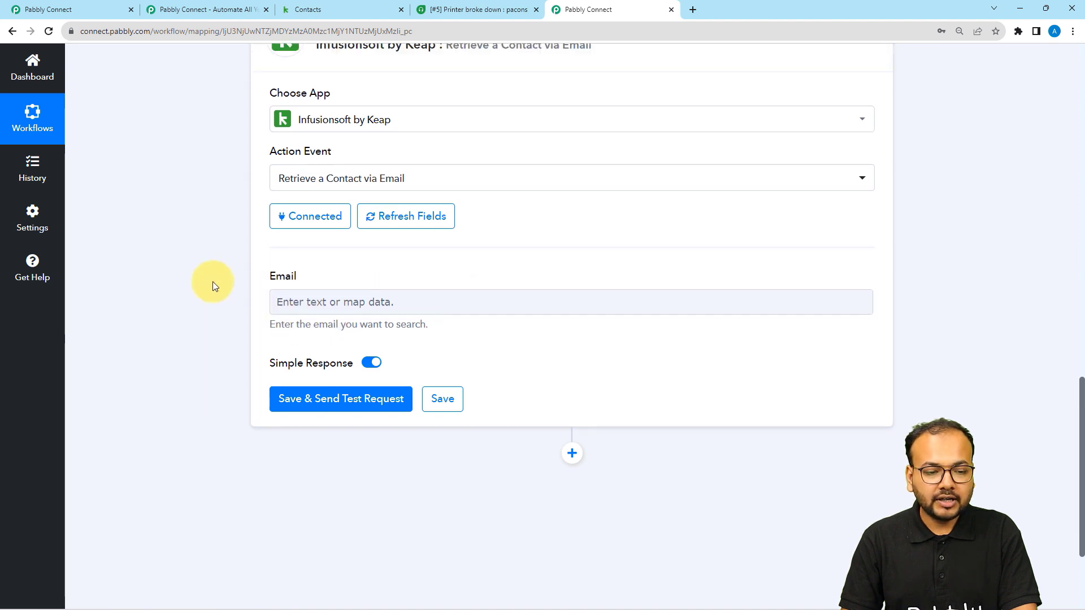
{"action": "scroll", "coordinate": [212, 282], "scroll_direction": "up", "scroll_amount": 4}
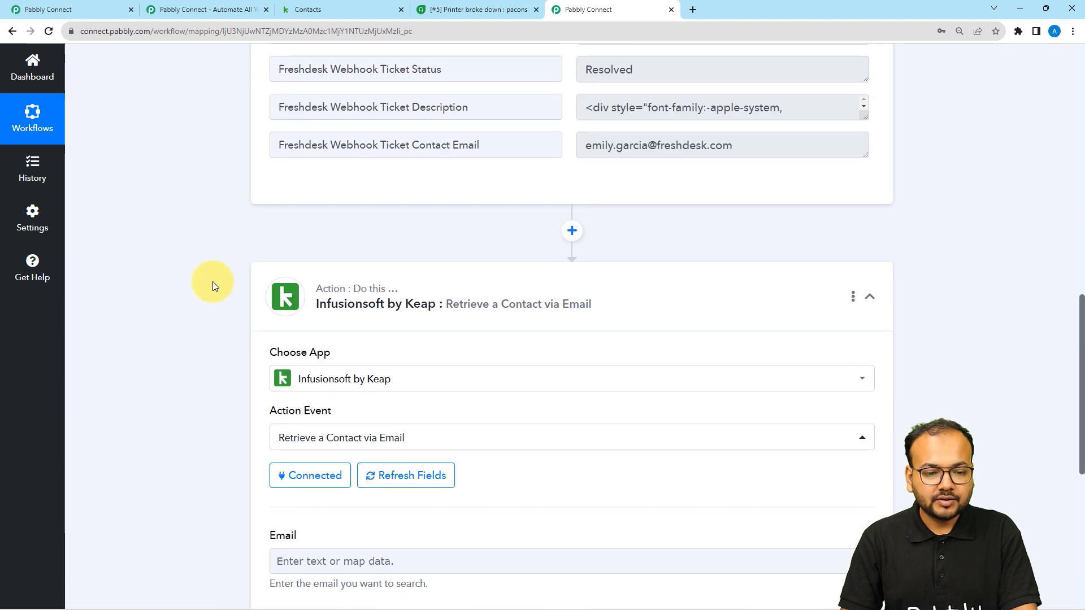
{"action": "left_click_drag", "start_coordinate": [491, 261], "coordinate": [353, 262]}
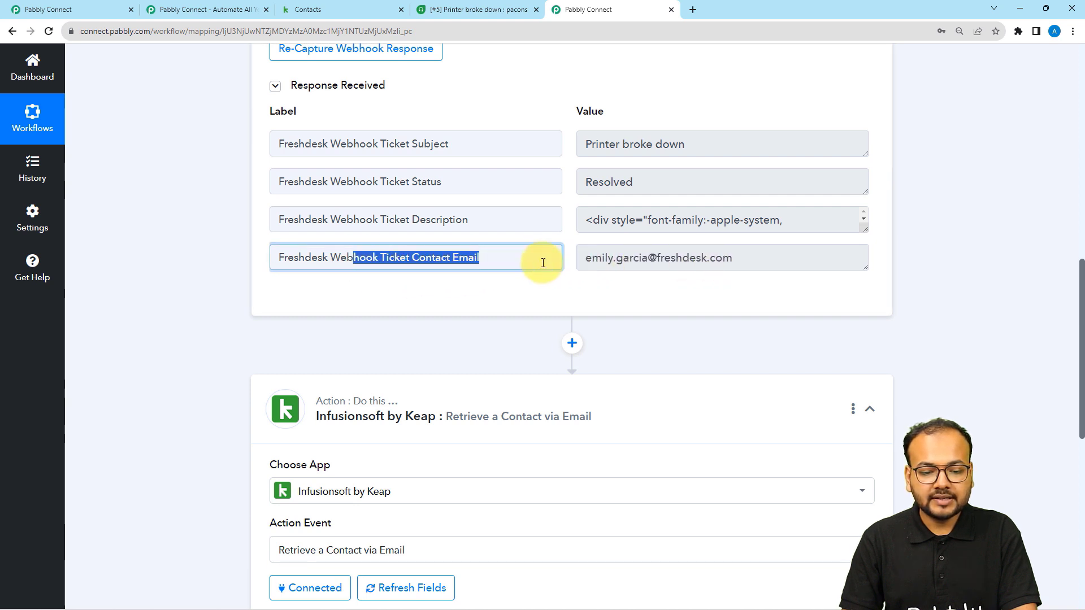
{"action": "scroll", "coordinate": [309, 274], "scroll_direction": "down", "scroll_amount": 2}
{"action": "scroll", "coordinate": [308, 277], "scroll_direction": "down", "scroll_amount": 7}
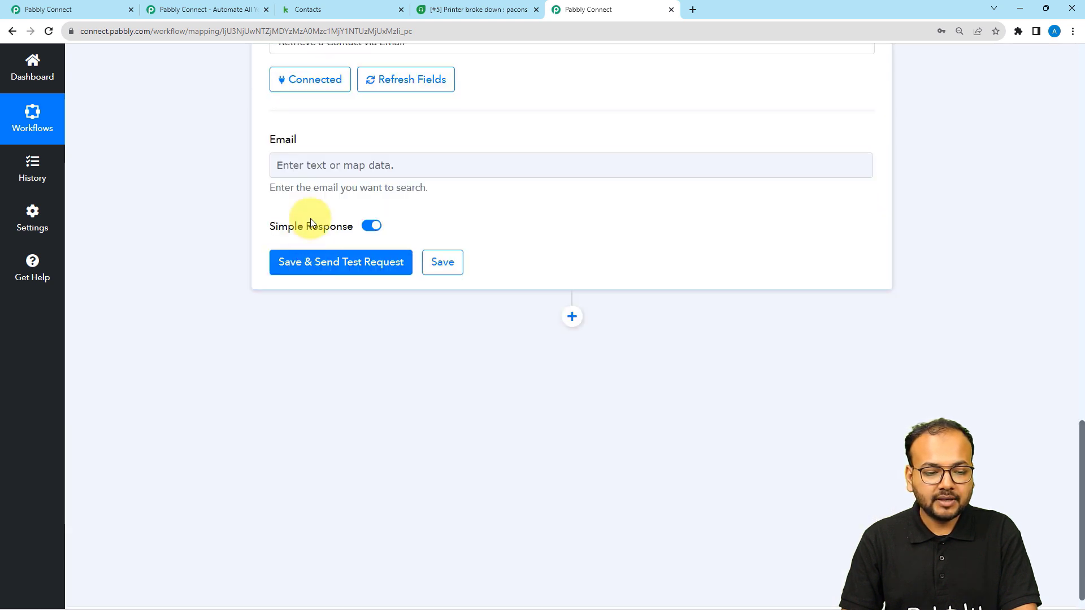
{"action": "left_click", "coordinate": [311, 165]}
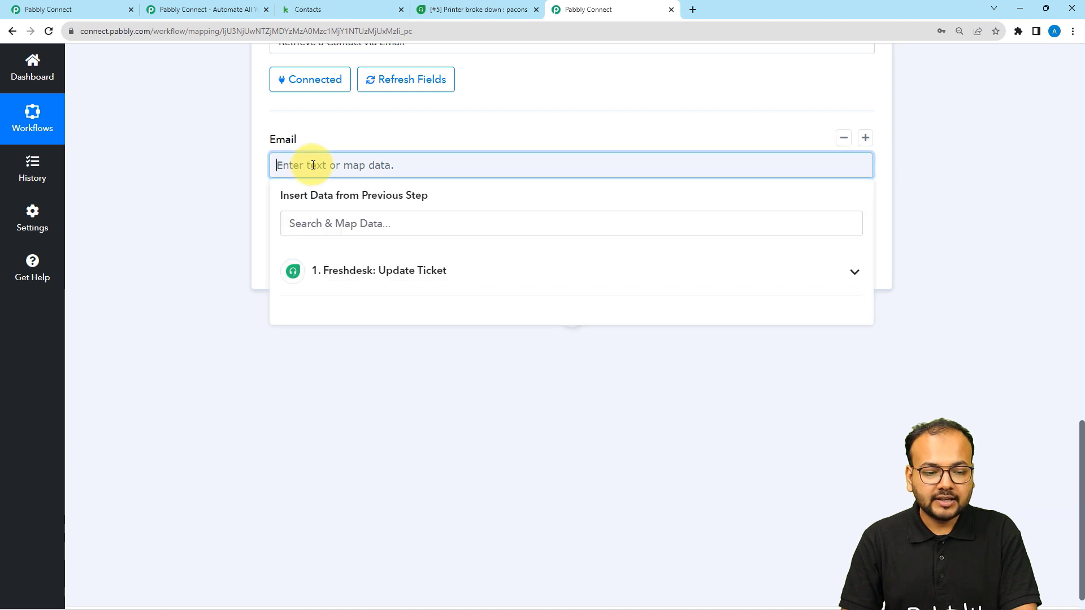
{"action": "left_click", "coordinate": [370, 278]}
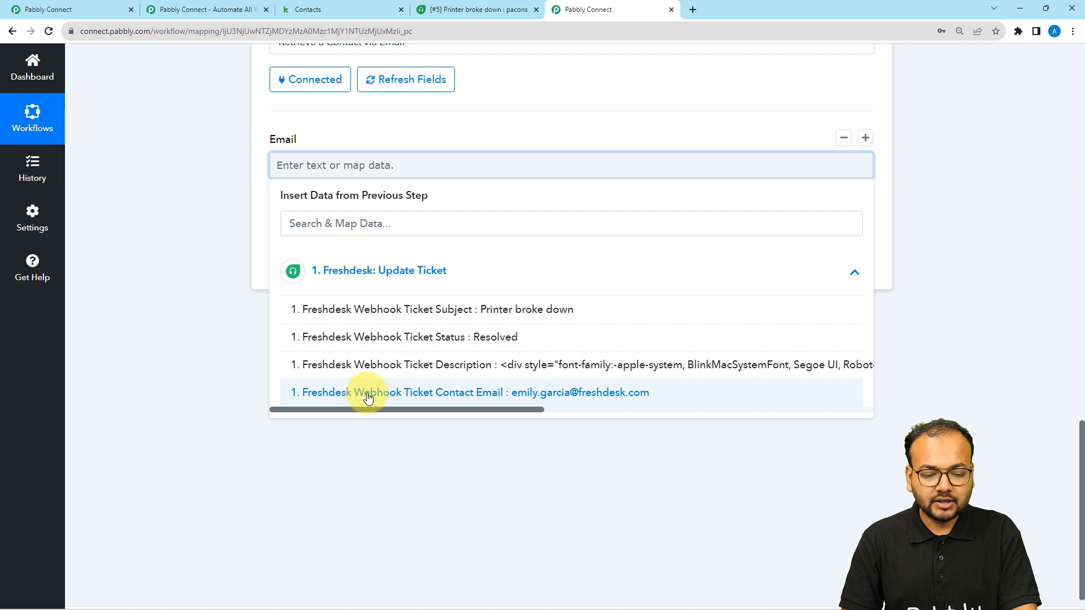
{"action": "left_click", "coordinate": [481, 399]}
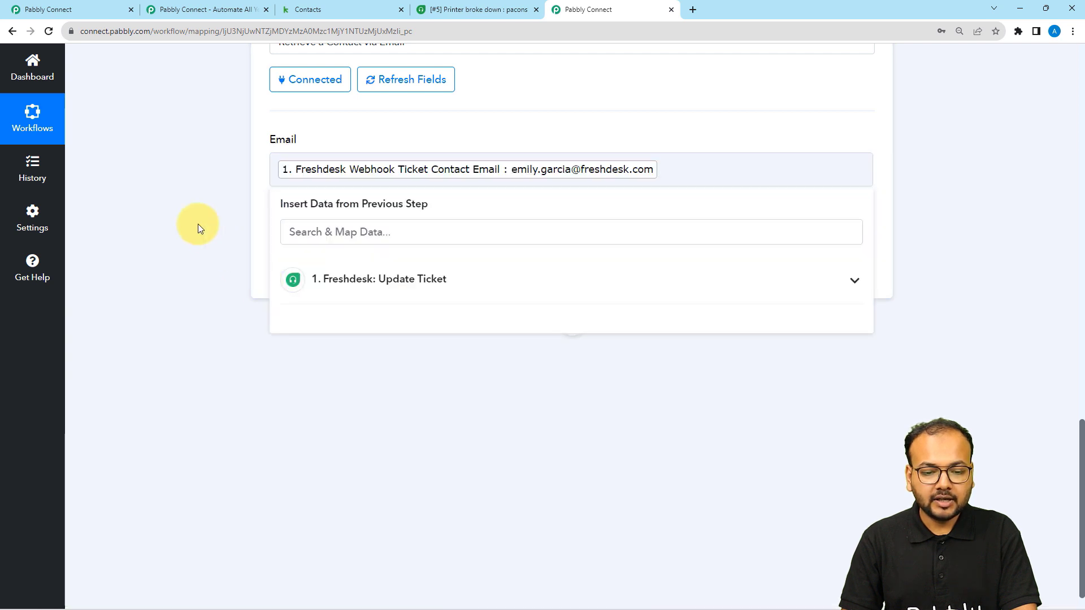
{"action": "left_click", "coordinate": [199, 224]}
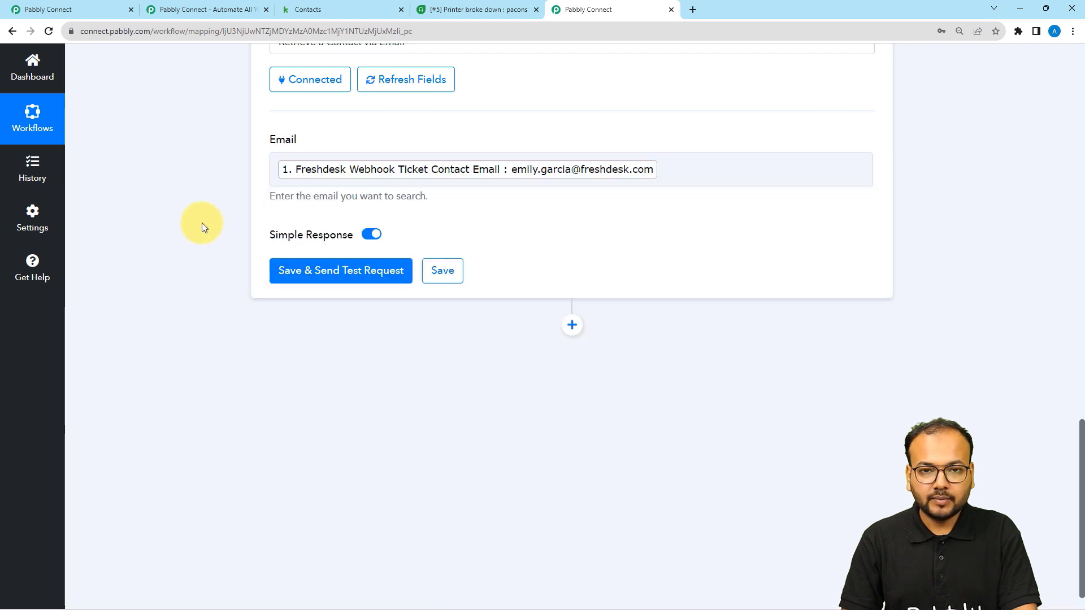
{"action": "left_click", "coordinate": [305, 276]}
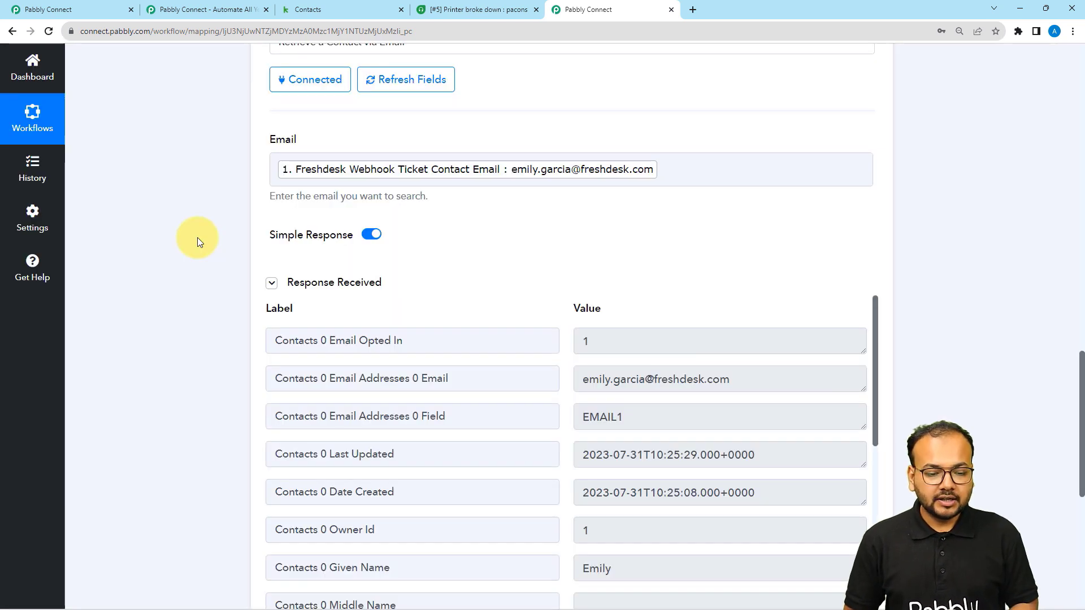
- Examine the contact details in the received response, including the email, given name, family name and contact ID
{"action": "scroll", "coordinate": [198, 241], "scroll_direction": "down", "scroll_amount": 2}
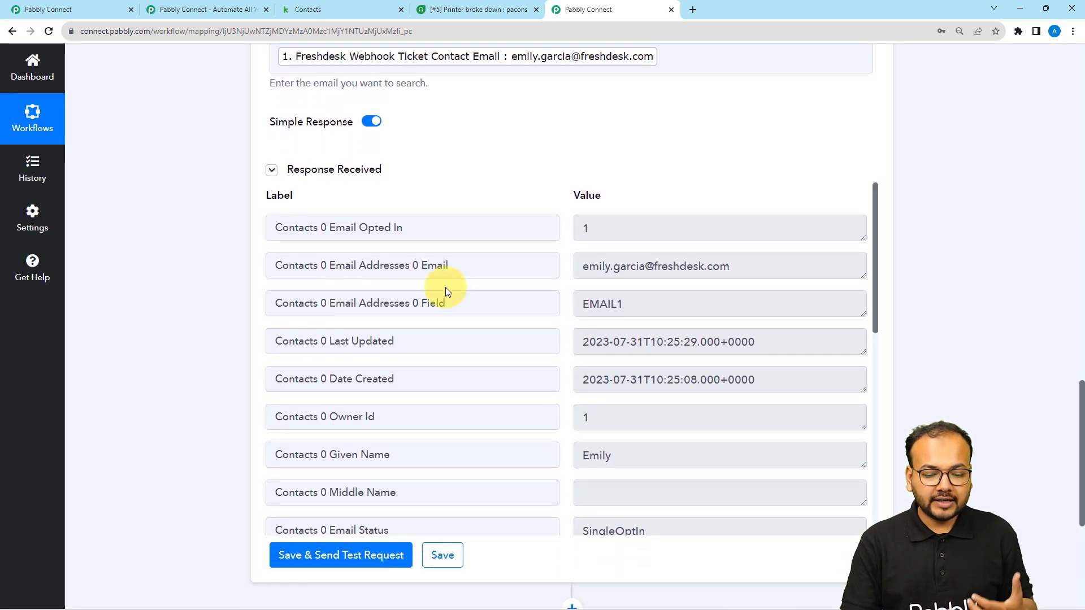
{"action": "scroll", "coordinate": [454, 292], "scroll_direction": "down", "scroll_amount": 2}
{"action": "scroll", "coordinate": [453, 290], "scroll_direction": "down", "scroll_amount": 3}
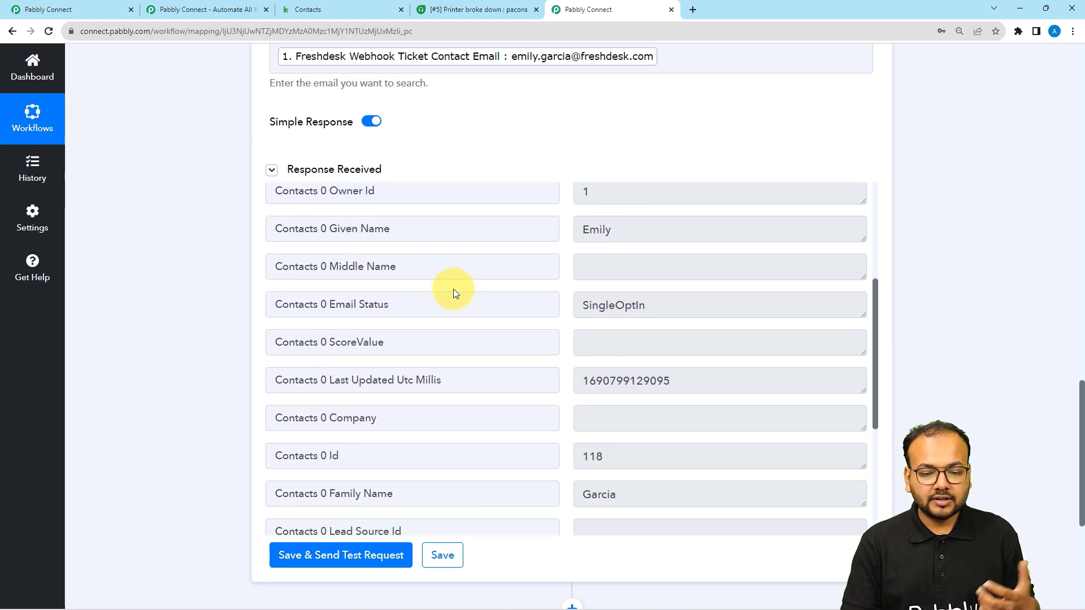
{"action": "scroll", "coordinate": [454, 291], "scroll_direction": "up", "scroll_amount": 3}
{"action": "scroll", "coordinate": [453, 289], "scroll_direction": "up", "scroll_amount": 1}
{"action": "scroll", "coordinate": [453, 289], "scroll_direction": "down", "scroll_amount": 5}
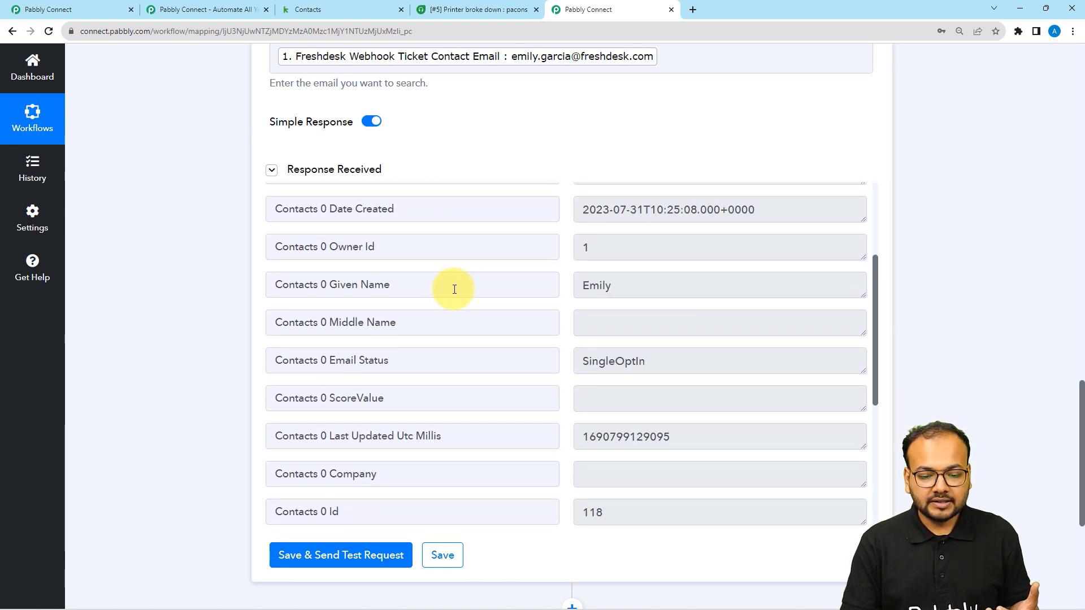
{"action": "scroll", "coordinate": [454, 289], "scroll_direction": "down", "scroll_amount": 3}
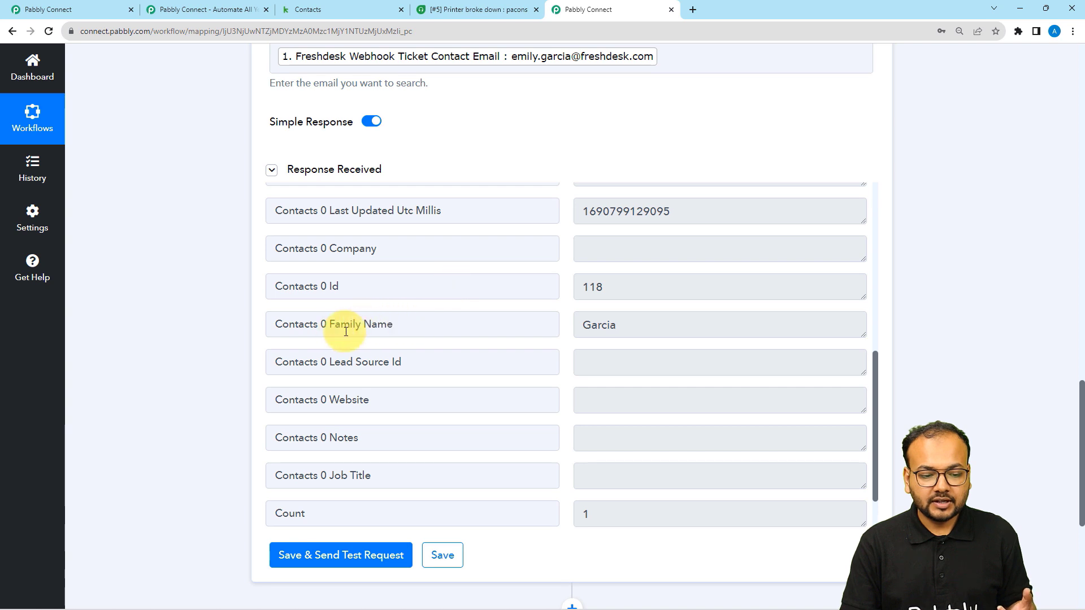
{"action": "scroll", "coordinate": [422, 339], "scroll_direction": "down", "scroll_amount": 1}
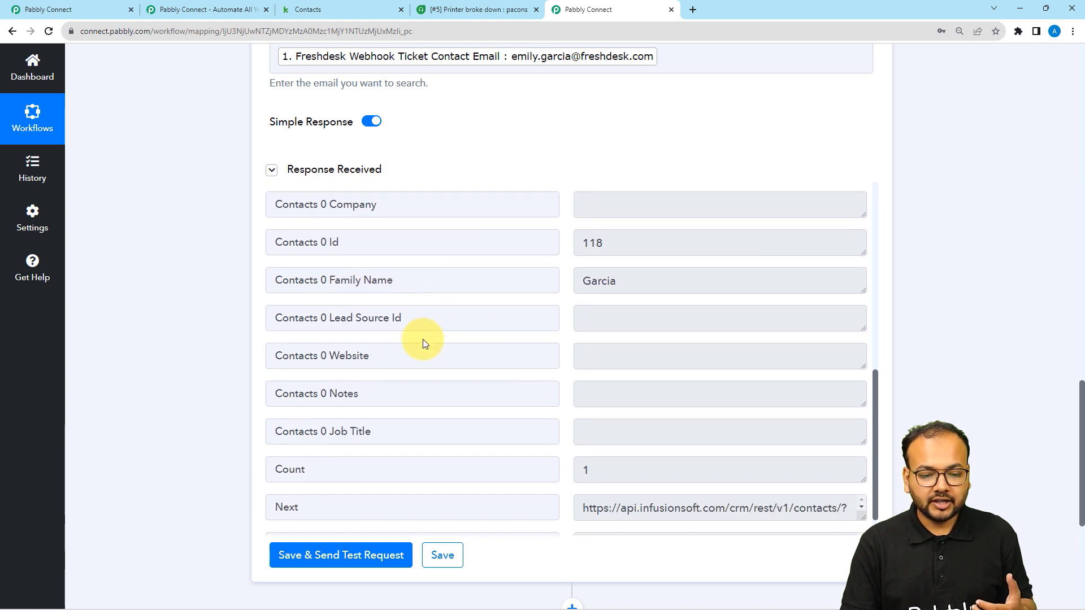
{"action": "scroll", "coordinate": [423, 339], "scroll_direction": "up", "scroll_amount": 5}
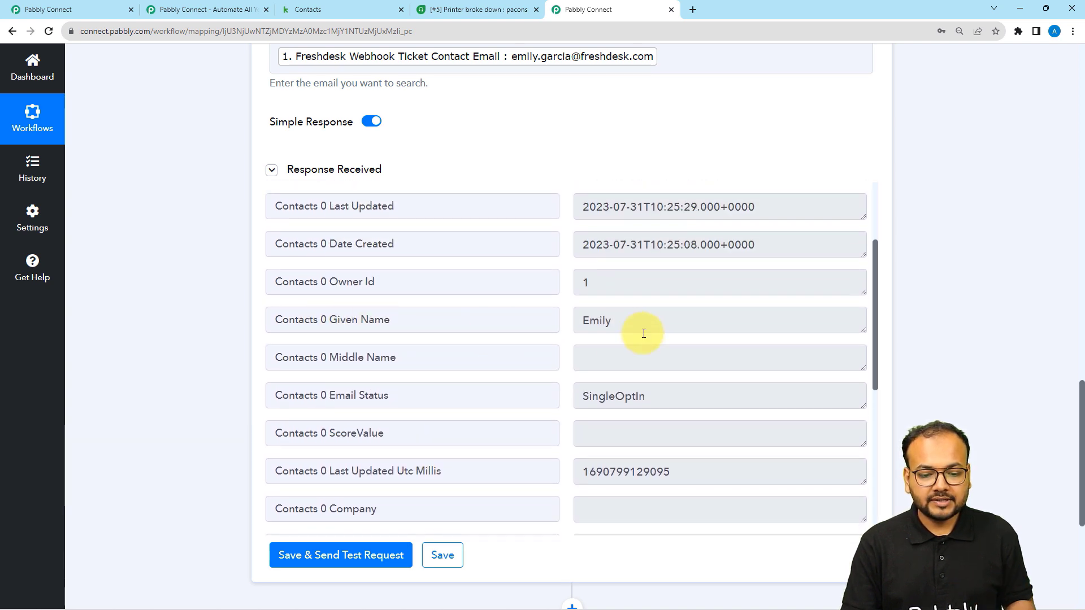
{"action": "scroll", "coordinate": [443, 325], "scroll_direction": "down", "scroll_amount": 8}
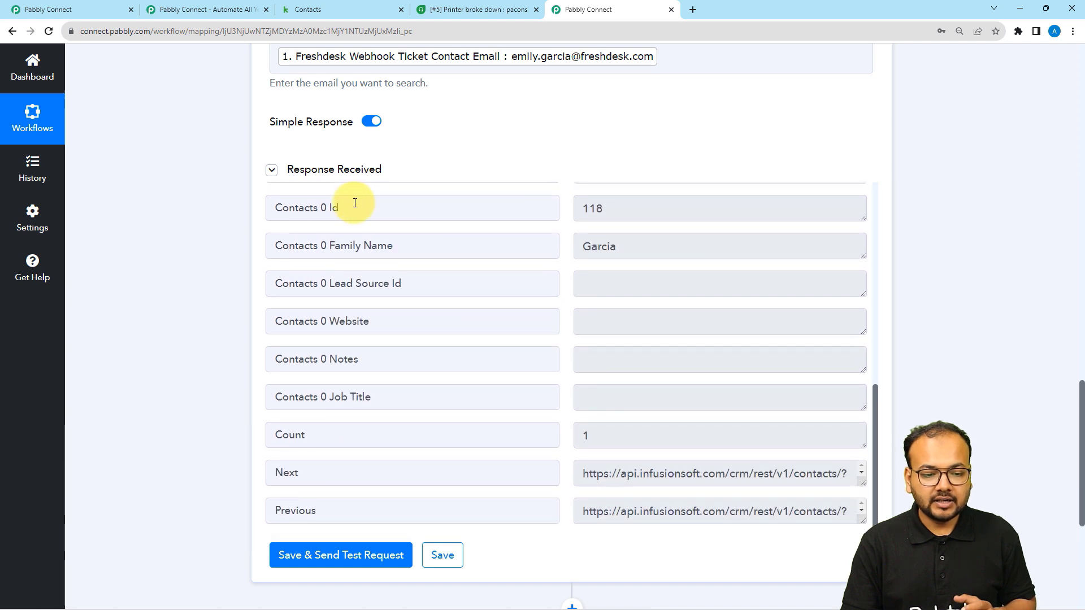
- Add another action step below the contact-retrieval step and choose Infusionsoft by Keap as its app
{"action": "scroll", "coordinate": [194, 223], "scroll_direction": "down", "scroll_amount": 5}
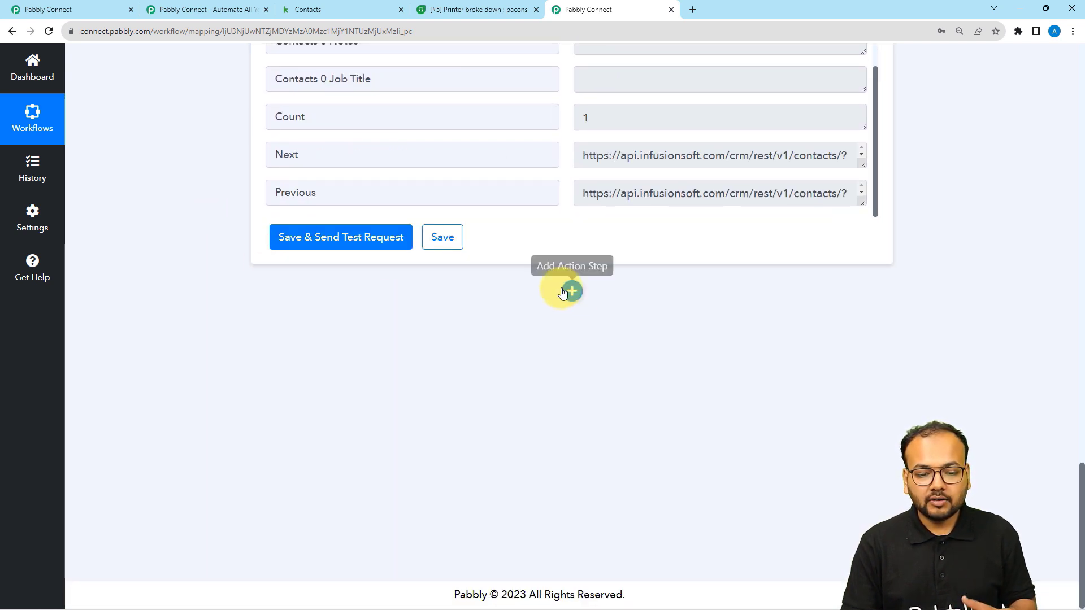
{"action": "left_click", "coordinate": [570, 292]}
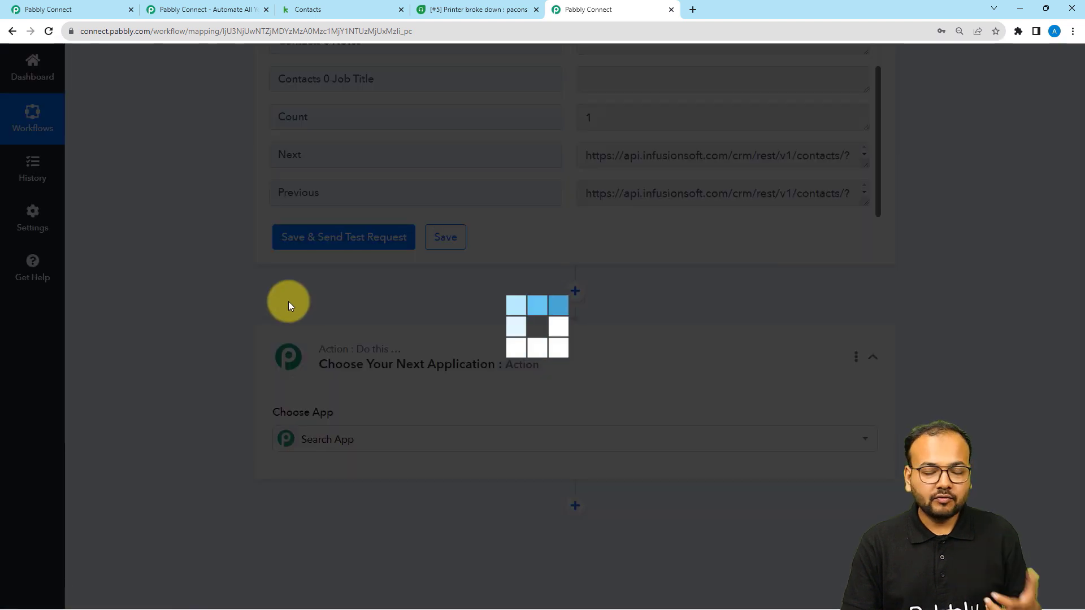
{"action": "scroll", "coordinate": [302, 303], "scroll_direction": "down", "scroll_amount": 2}
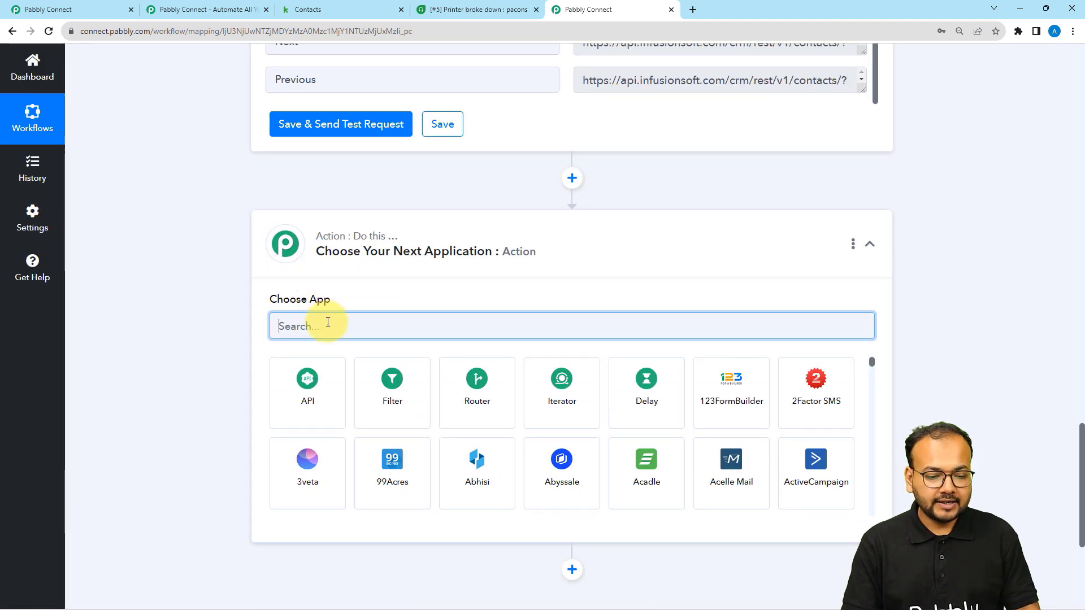
{"action": "type", "text": "i"}
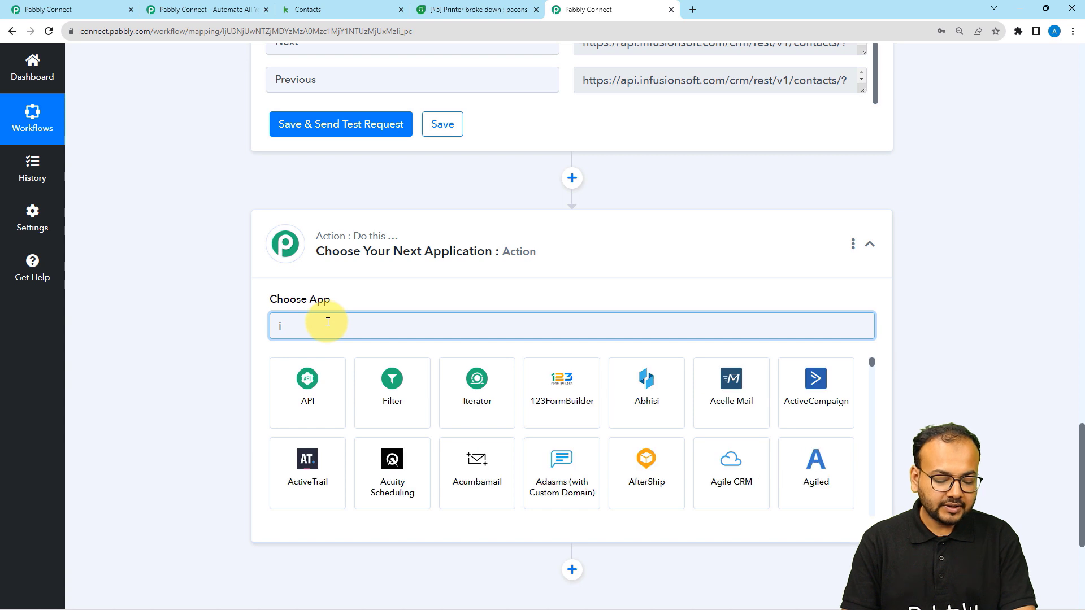
{"action": "type", "text": "nfu"}
{"action": "left_click", "coordinate": [312, 391]}
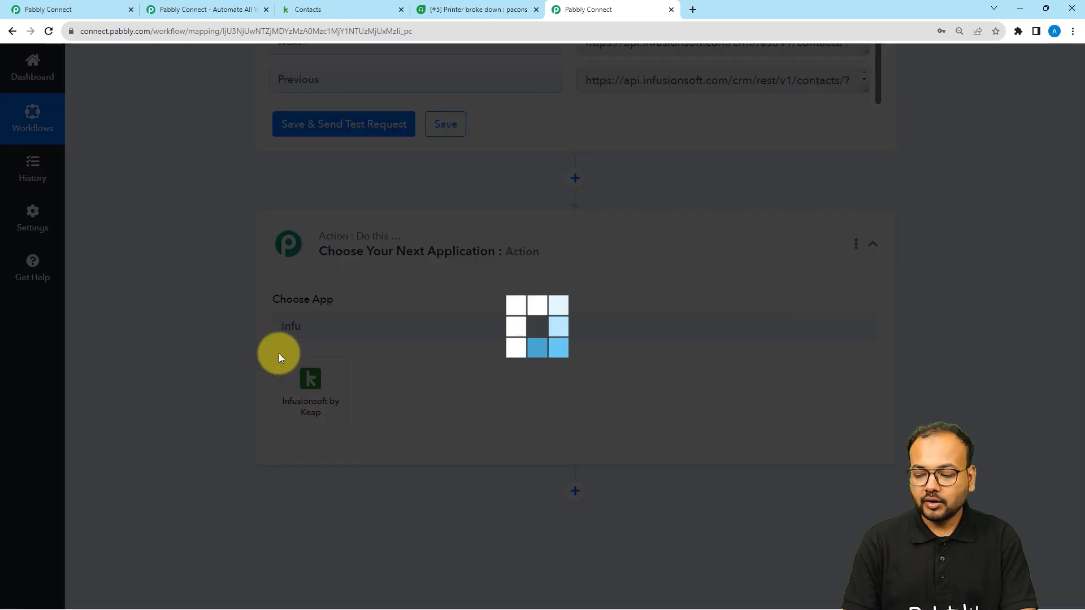
- Set the new step's action event to Create Note and connect it with the existing connection Infusionsoft by Keap #3
{"action": "scroll", "coordinate": [271, 342], "scroll_direction": "down", "scroll_amount": 2}
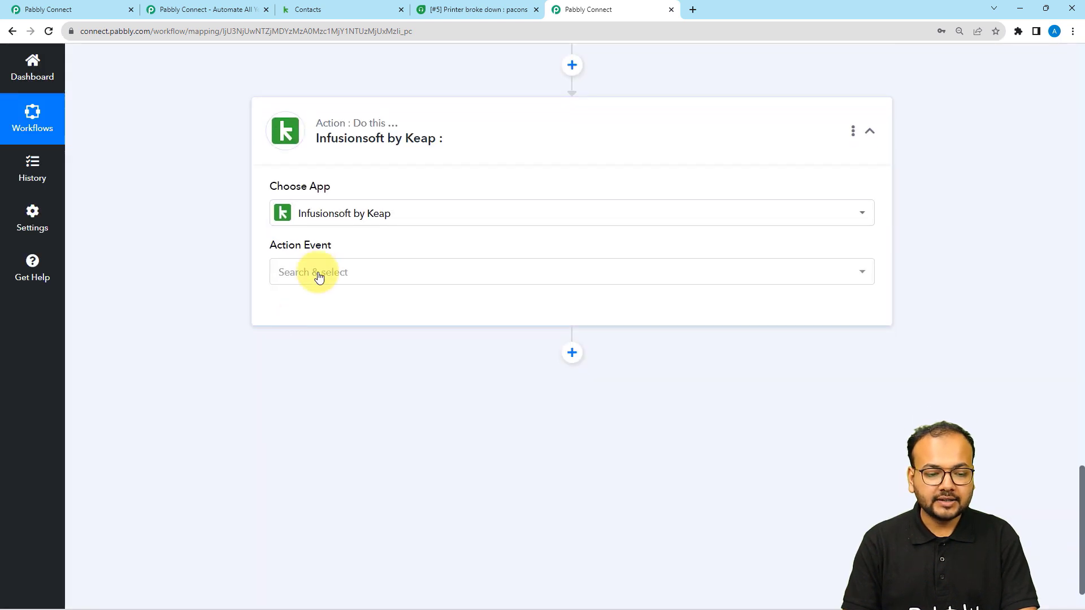
{"action": "left_click", "coordinate": [319, 383]}
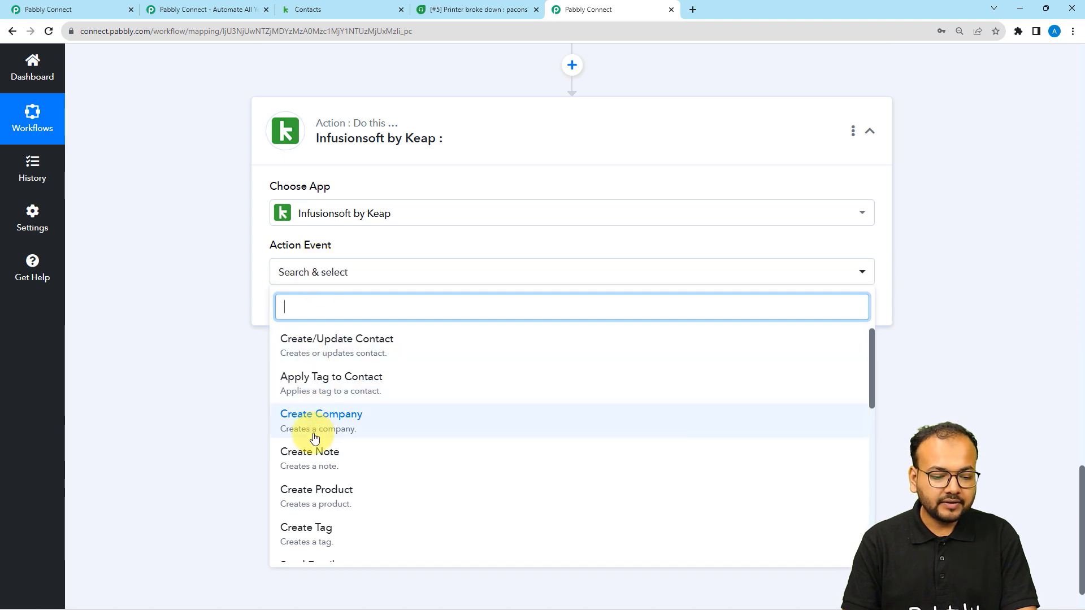
{"action": "left_click", "coordinate": [291, 453]}
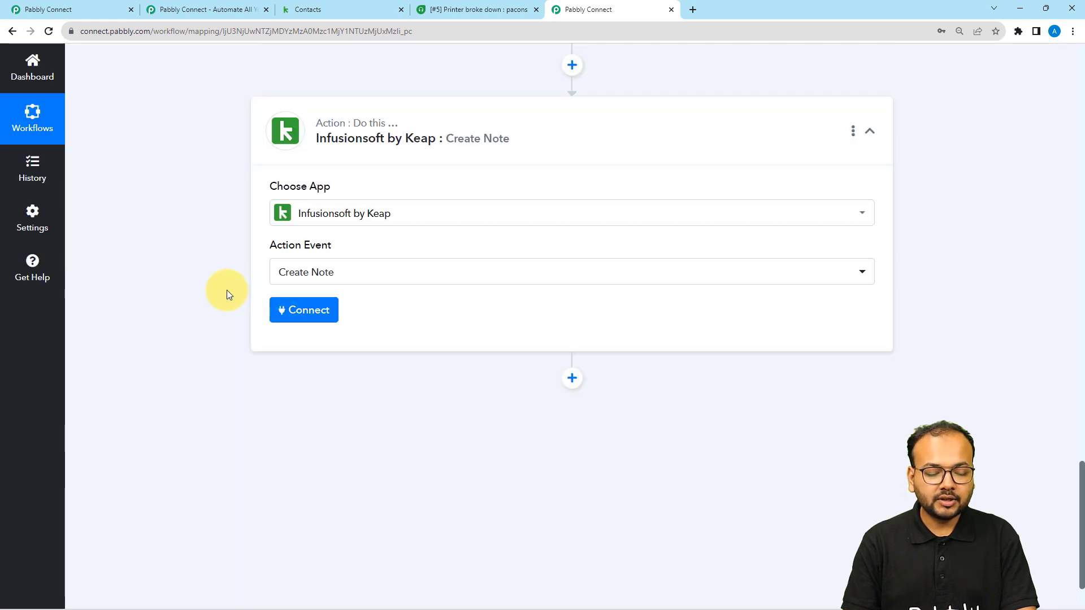
{"action": "left_click", "coordinate": [282, 311]}
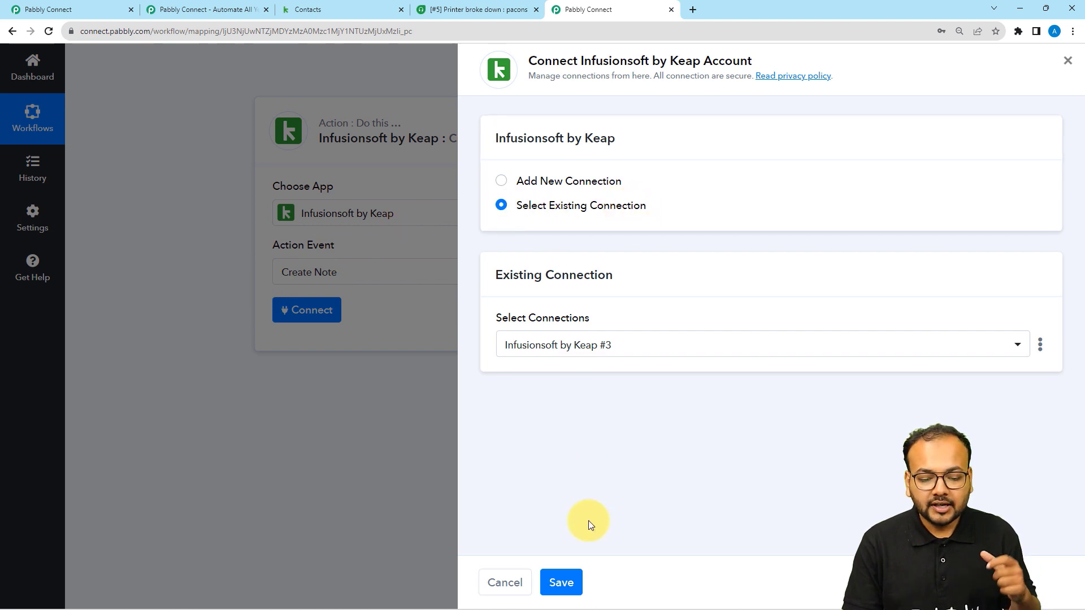
{"action": "left_click", "coordinate": [576, 580]}
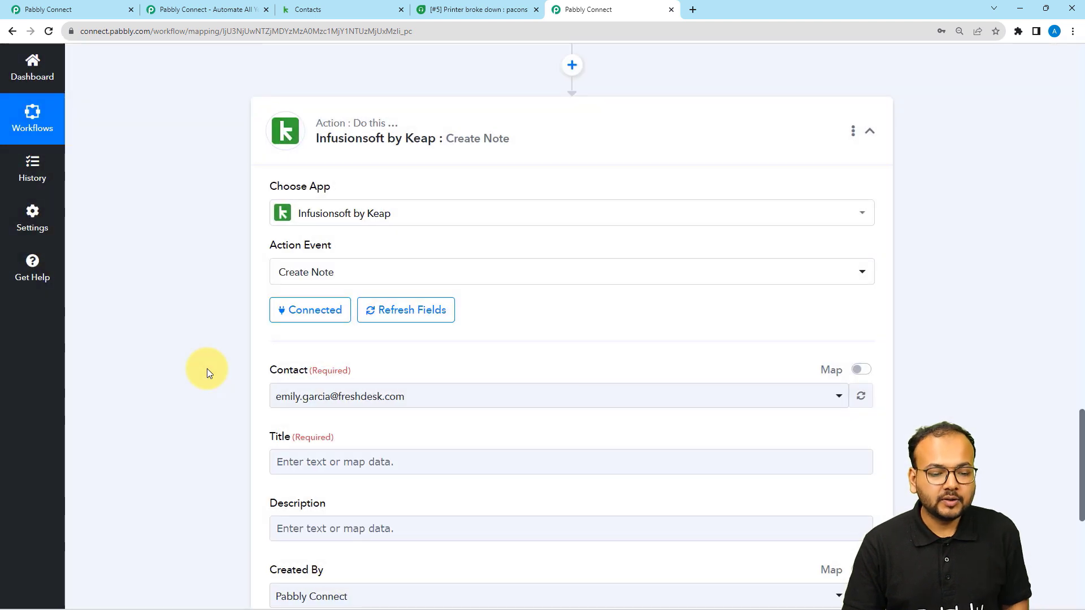
{"action": "scroll", "coordinate": [207, 368], "scroll_direction": "down", "scroll_amount": 2}
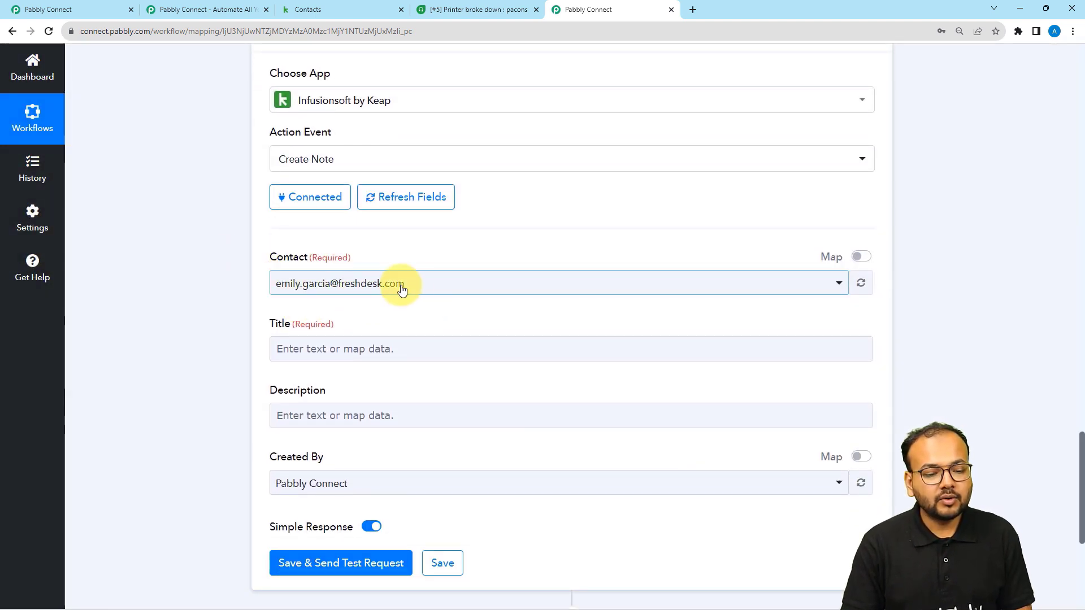
- Enable mapping for the Contact field of the Create Note step and clear its preset value
{"action": "scroll", "coordinate": [615, 287], "scroll_direction": "up", "scroll_amount": 4}
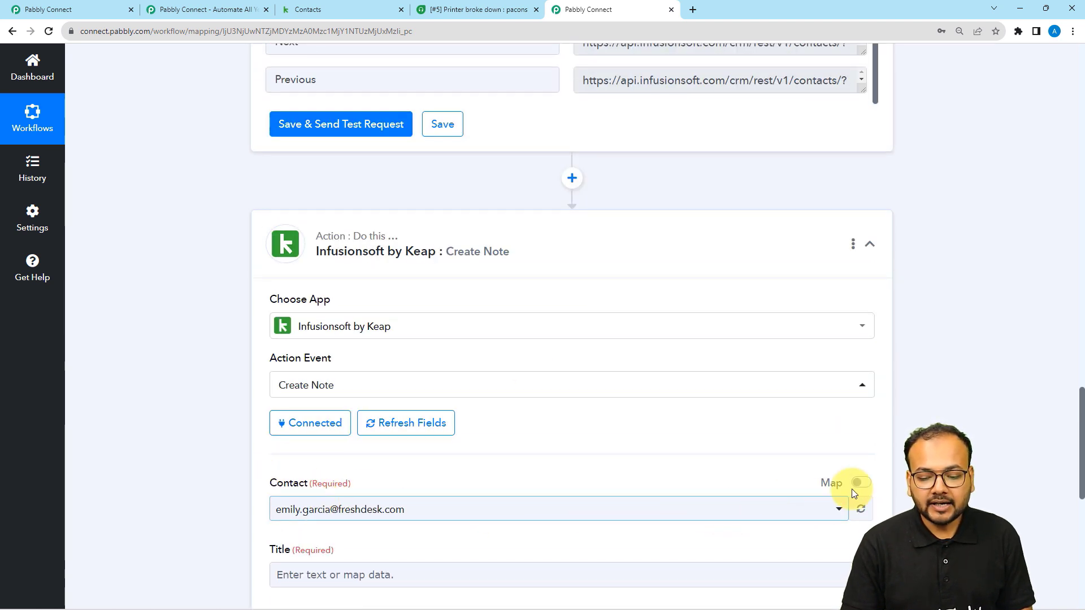
{"action": "scroll", "coordinate": [866, 490], "scroll_direction": "down", "scroll_amount": 1}
{"action": "left_click", "coordinate": [861, 426]}
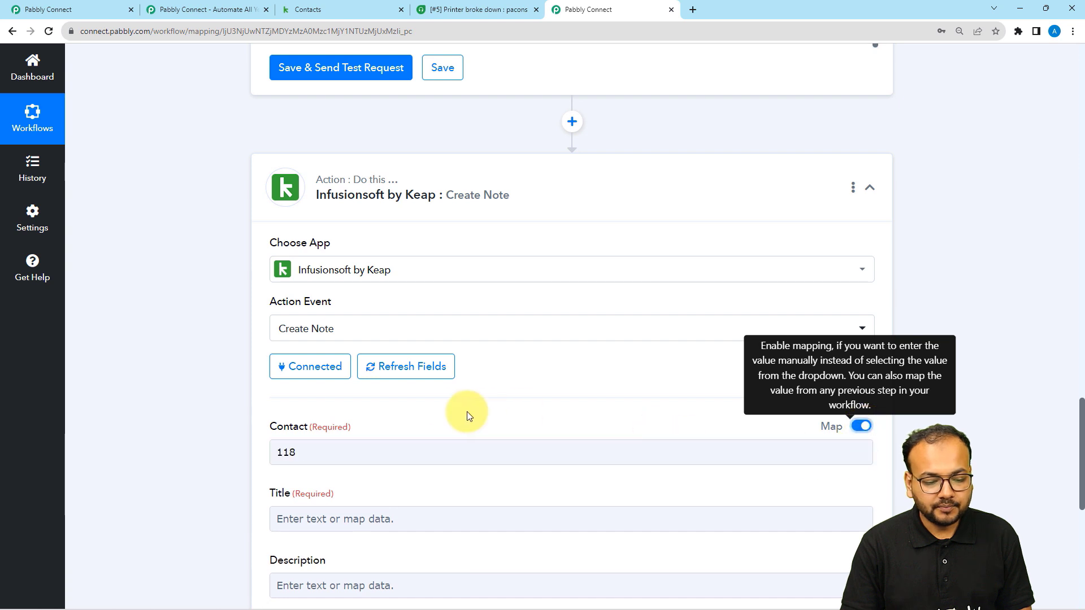
{"action": "left_click", "coordinate": [430, 452]}
{"action": "key", "text": "BackSpace"}
{"action": "key", "text": "BackSpace"}
{"action": "key", "text": "BackSpace"}
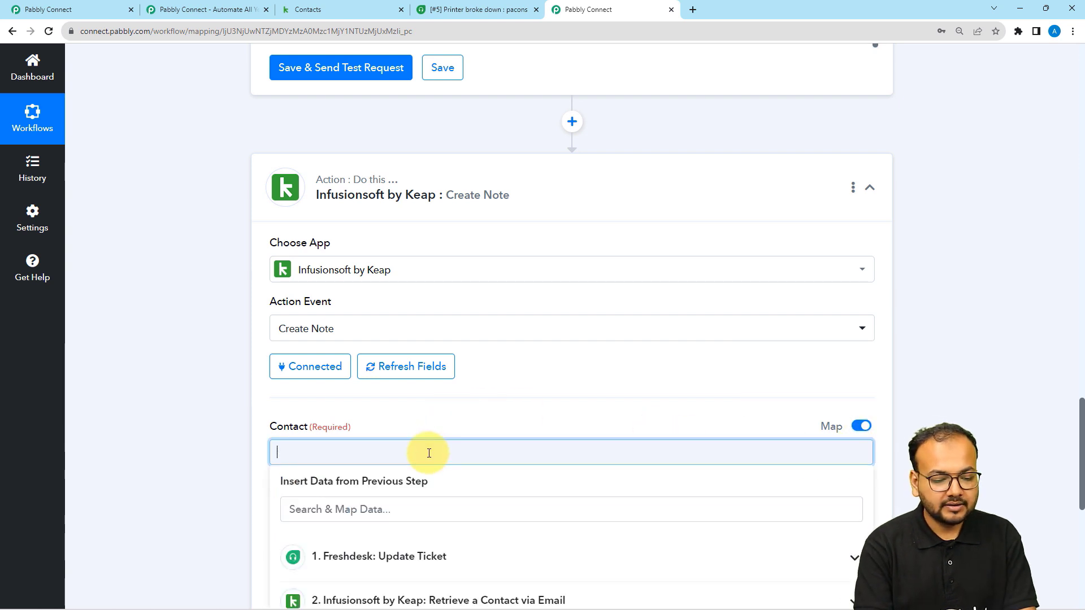
{"action": "left_click", "coordinate": [282, 373]}
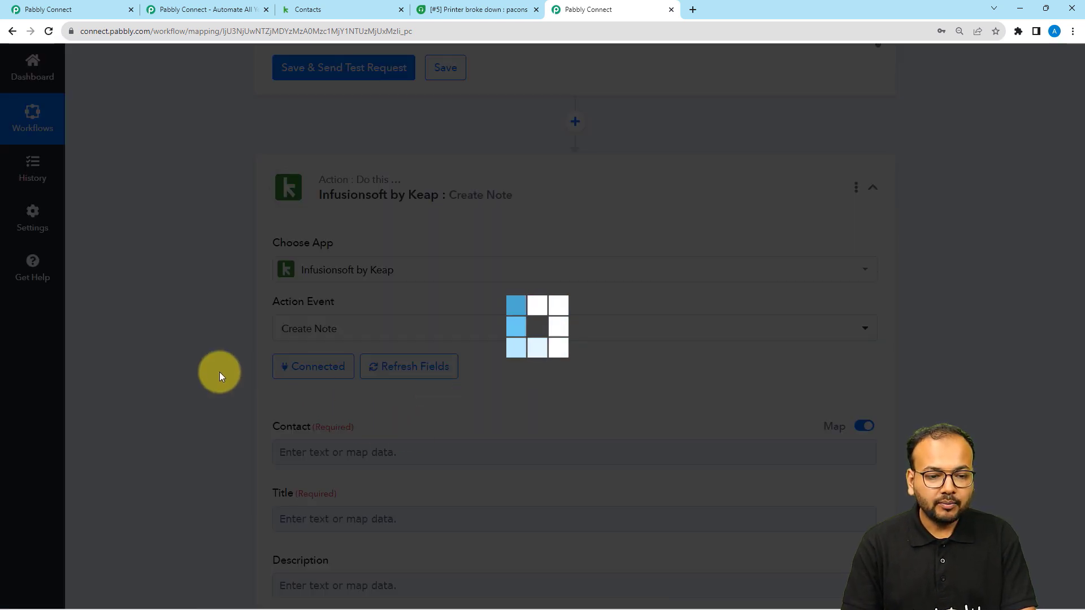
- Map the Contact field to Contacts 0 Id from the Retrieve a Contact via Email response
{"action": "scroll", "coordinate": [220, 372], "scroll_direction": "up", "scroll_amount": 3}
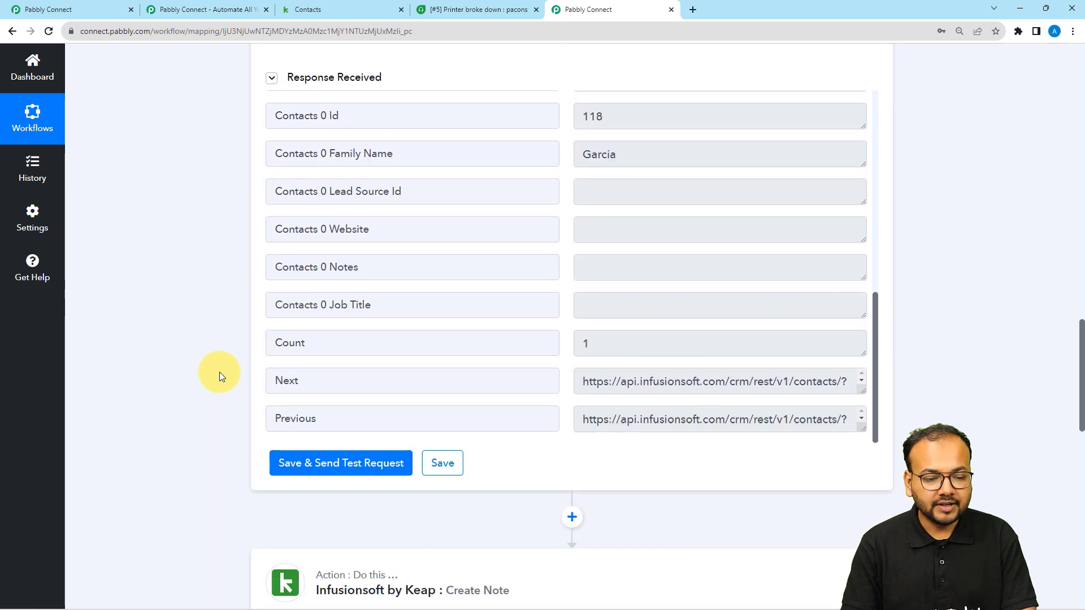
{"action": "scroll", "coordinate": [466, 282], "scroll_direction": "up", "scroll_amount": 2}
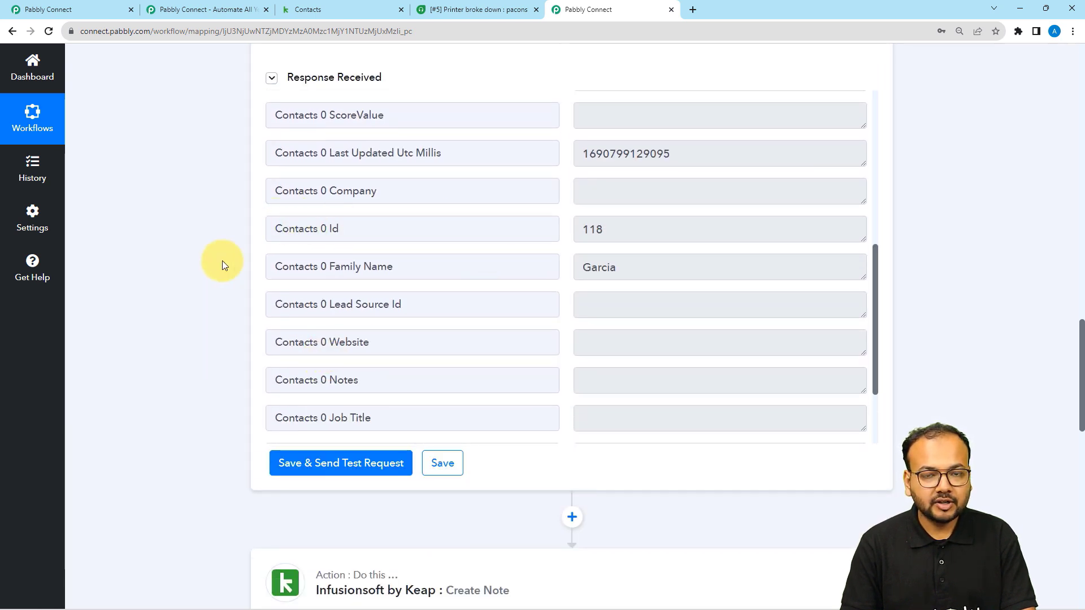
{"action": "scroll", "coordinate": [209, 275], "scroll_direction": "down", "scroll_amount": 10}
{"action": "scroll", "coordinate": [208, 274], "scroll_direction": "down", "scroll_amount": 1}
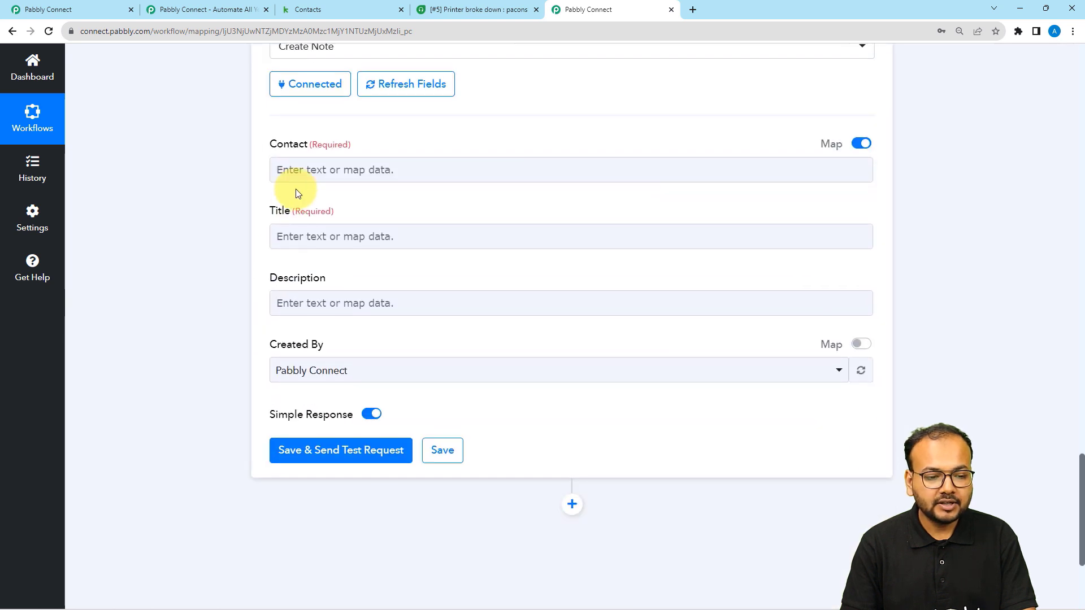
{"action": "left_click", "coordinate": [296, 175]}
{"action": "left_click", "coordinate": [329, 328]}
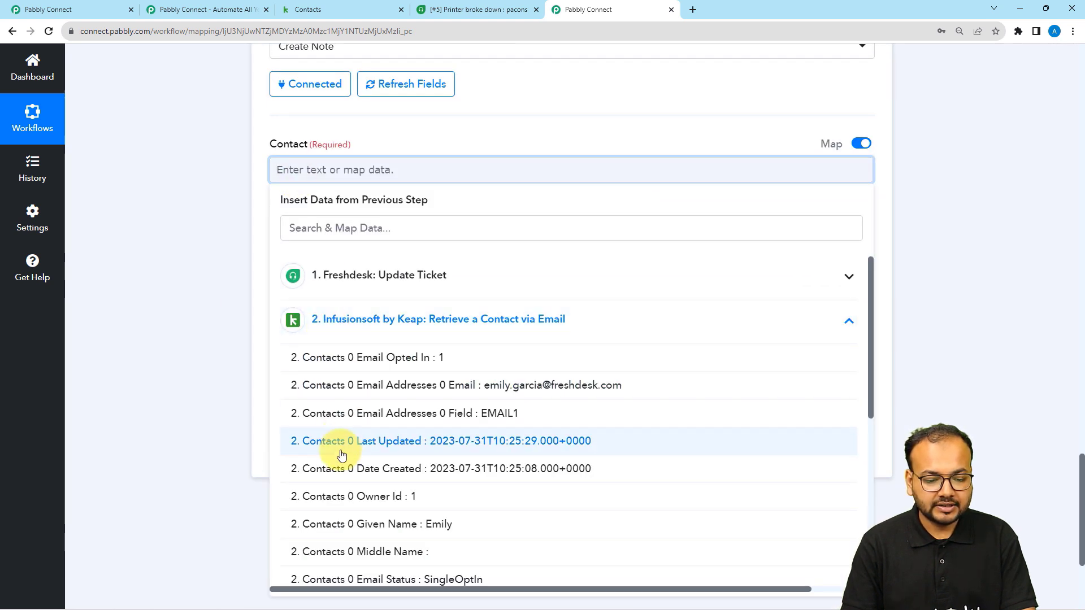
{"action": "scroll", "coordinate": [339, 448], "scroll_direction": "down", "scroll_amount": 4}
{"action": "left_click", "coordinate": [344, 469]}
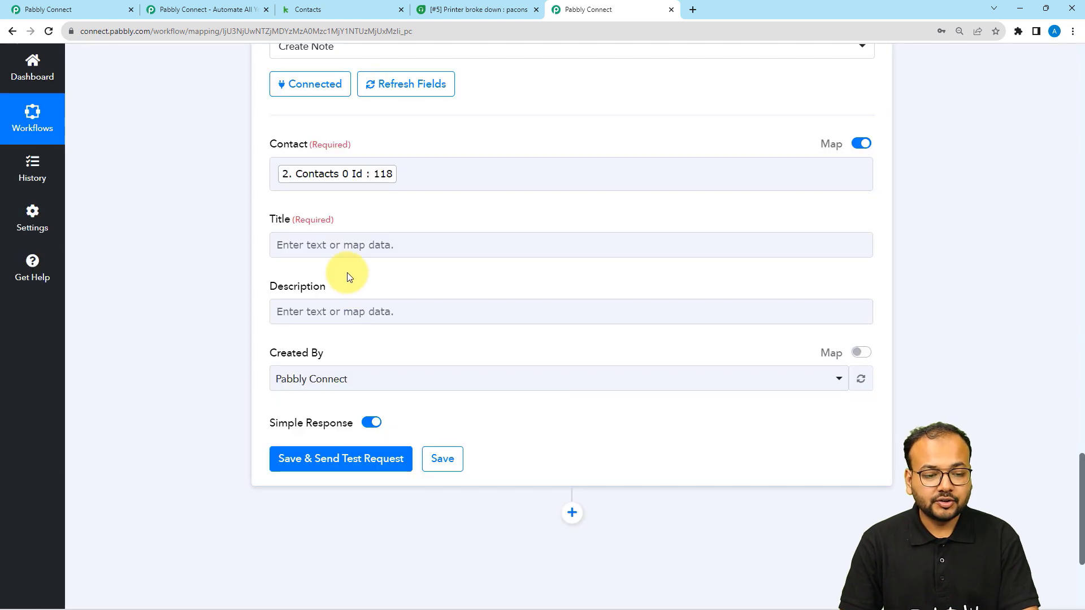
- Set the note's Title to "Ticket update from freshdesk."
{"action": "left_click", "coordinate": [348, 249]}
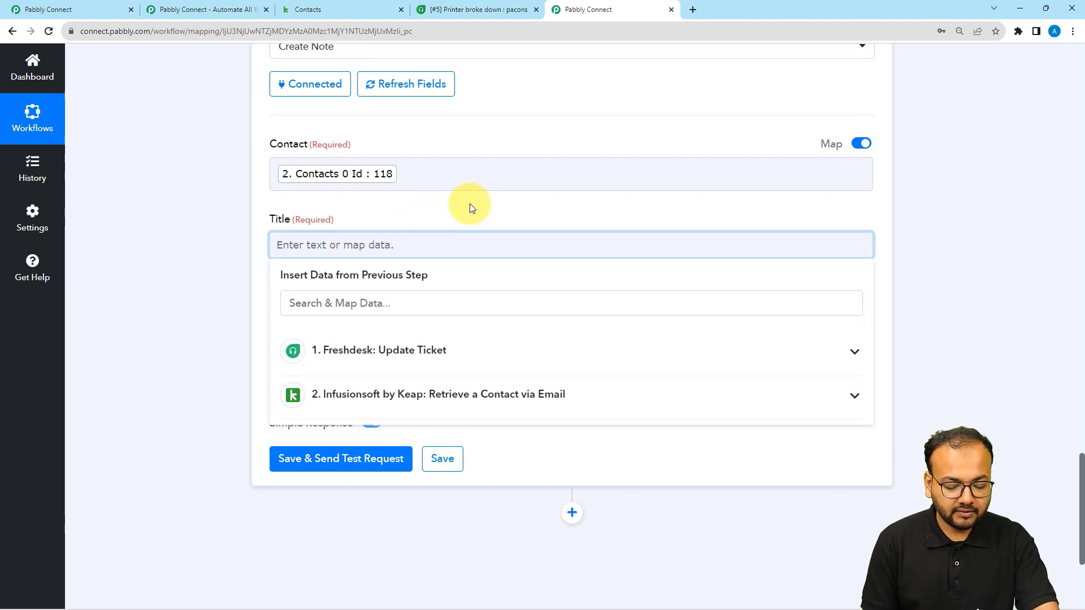
{"action": "type", "text": "T"}
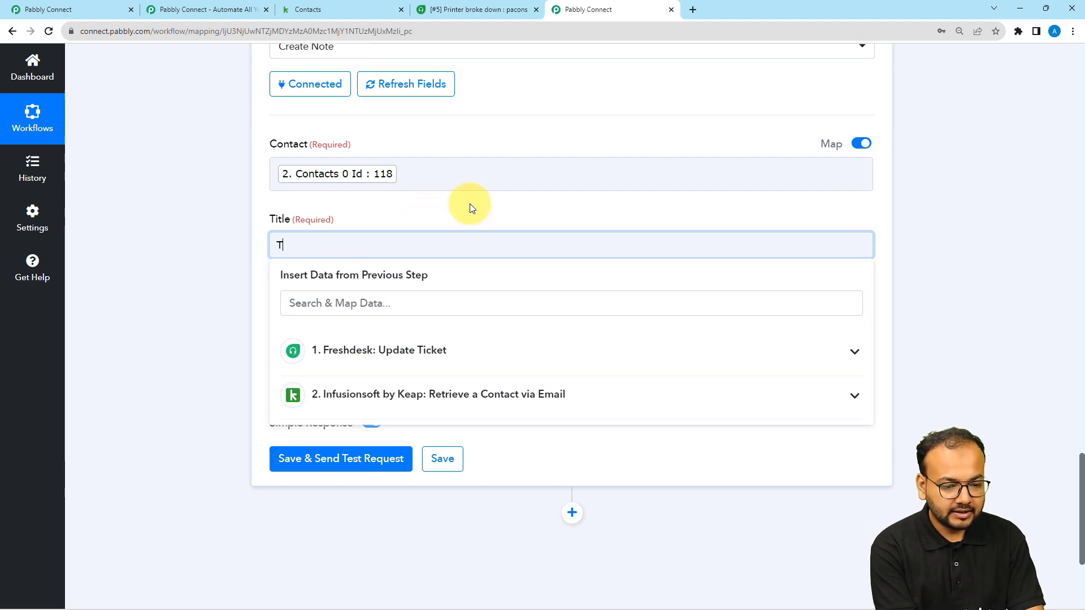
{"action": "type", "text": "icket "}
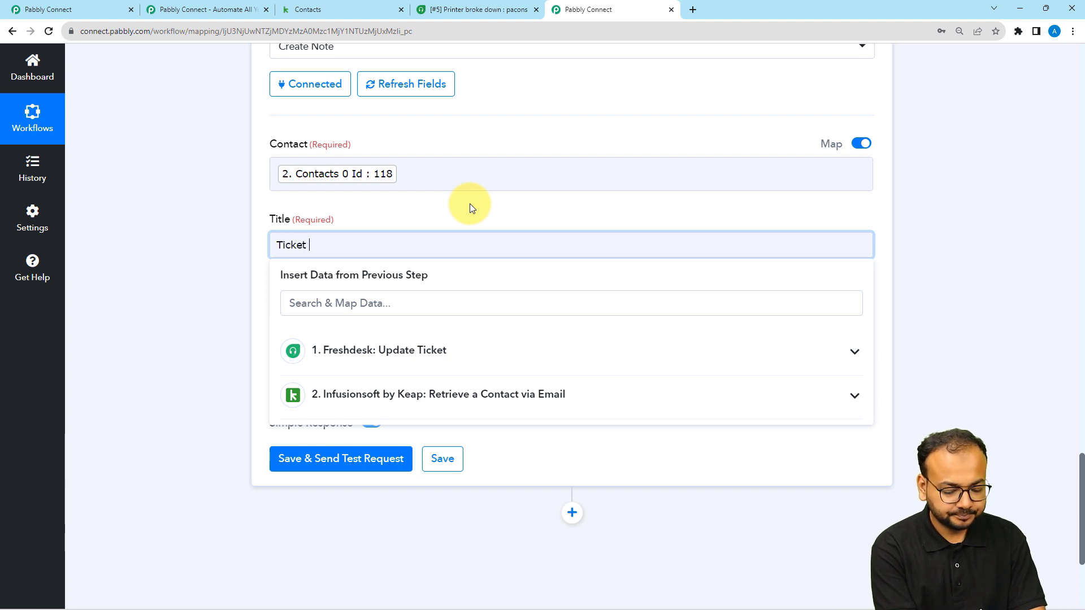
{"action": "type", "text": "update "}
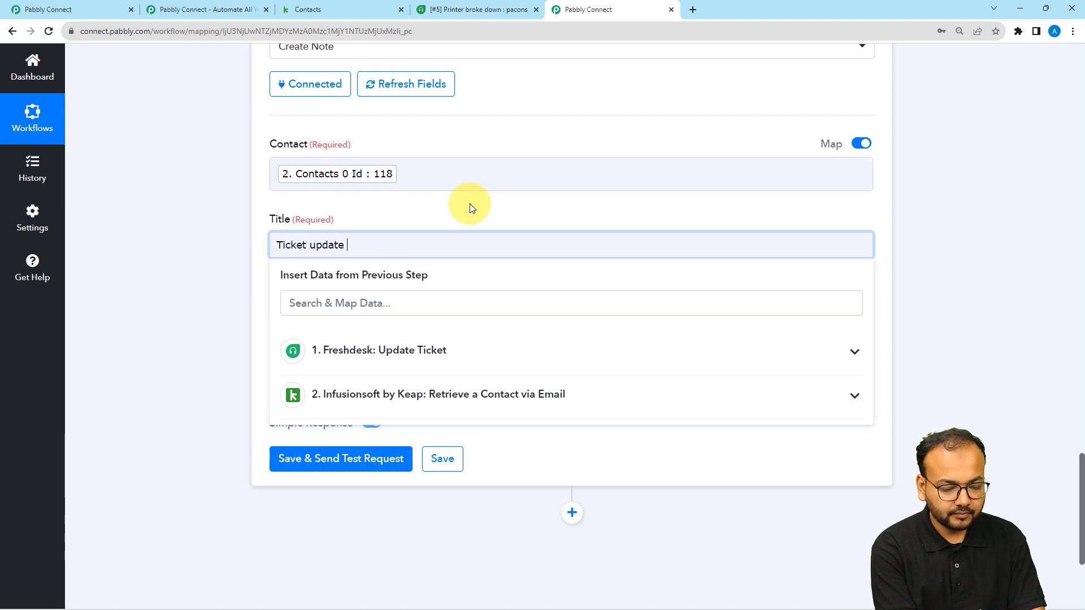
{"action": "type", "text": "from freshd"}
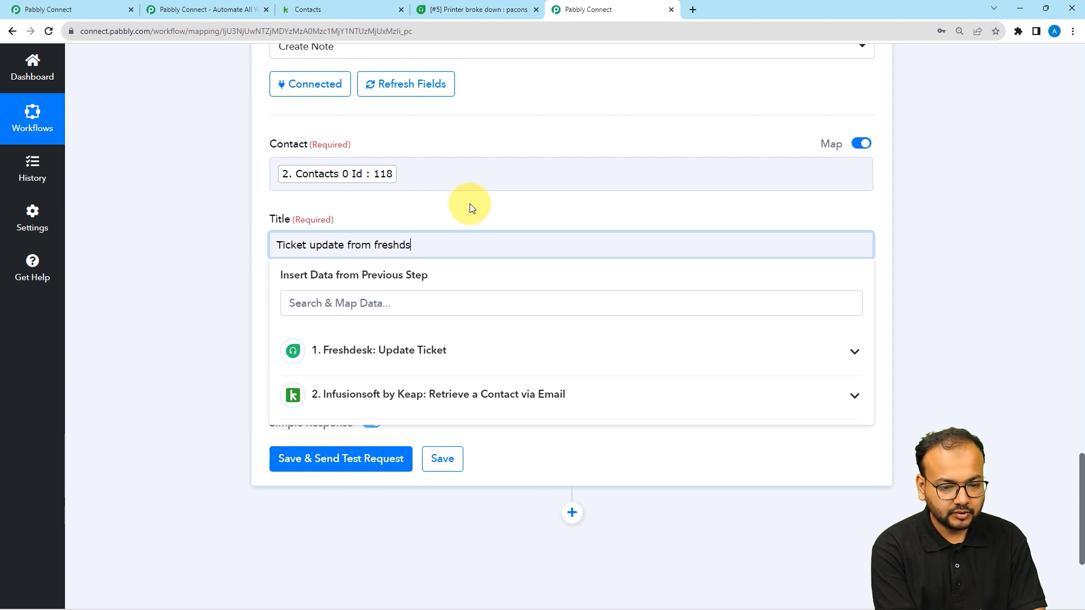
{"action": "type", "text": "es"}
{"action": "type", "text": "k."}
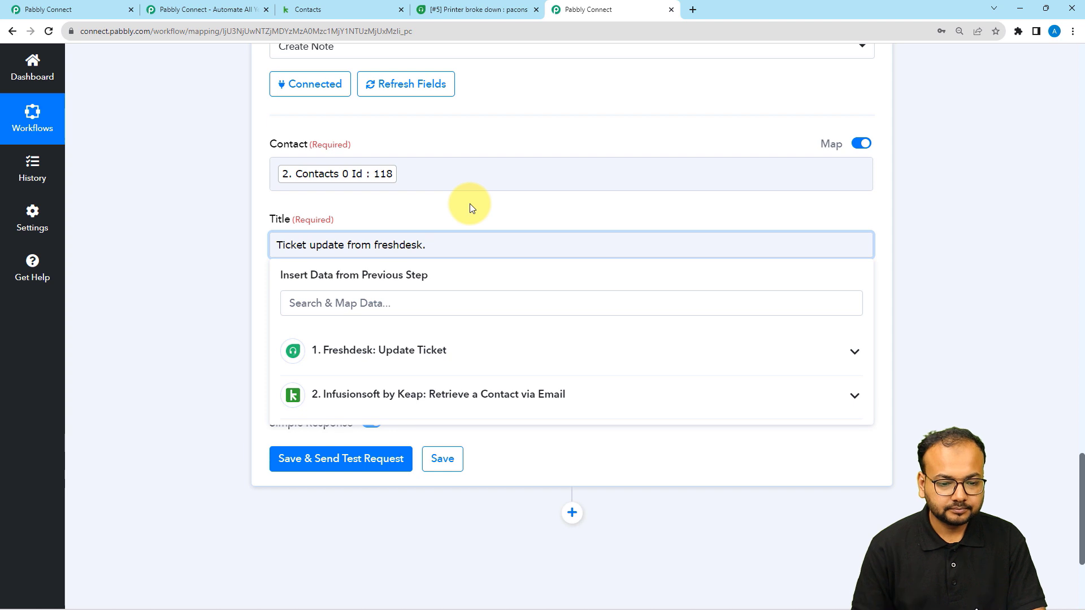
{"action": "left_click", "coordinate": [469, 208]}
- Compose the Description as "New ticket updated in freshdesk.Current status is :" with the mapped Freshdesk Ticket Status, followed by "Ticket Subject:" with the mapped Ticket Subject
{"action": "scroll", "coordinate": [429, 237], "scroll_direction": "down", "scroll_amount": 2}
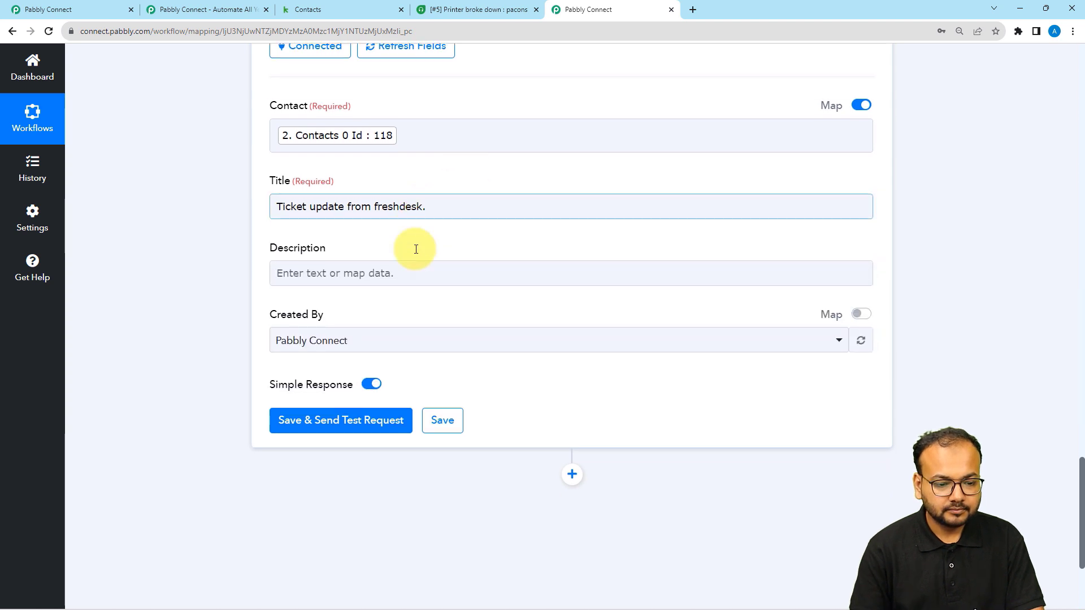
{"action": "left_click", "coordinate": [399, 200]}
{"action": "type", "text": "a"}
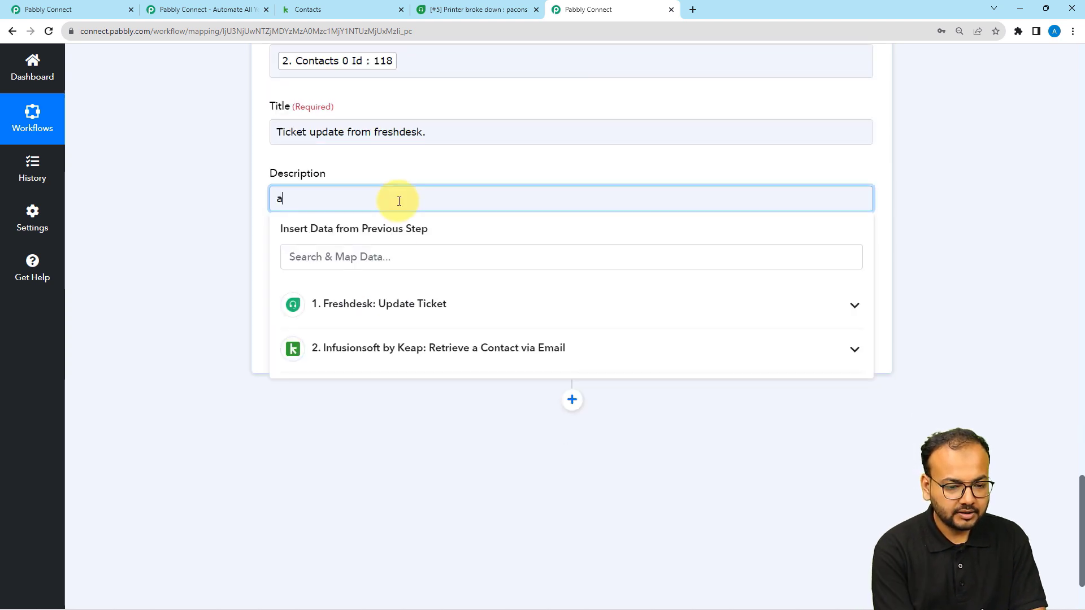
{"action": "key", "text": "BackSpace"}
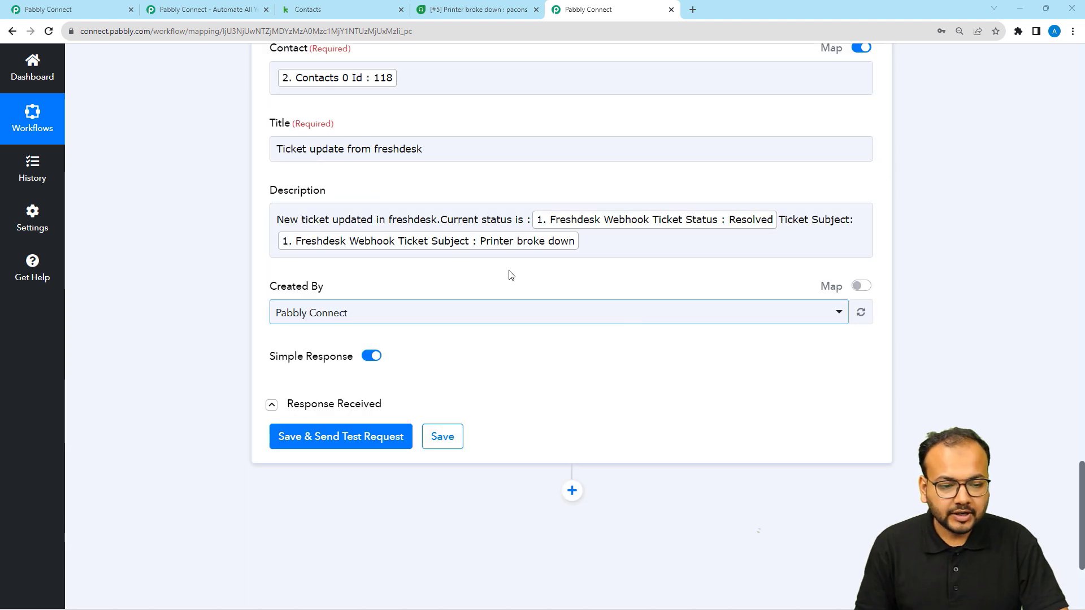
{"action": "left_click", "coordinate": [290, 223]}
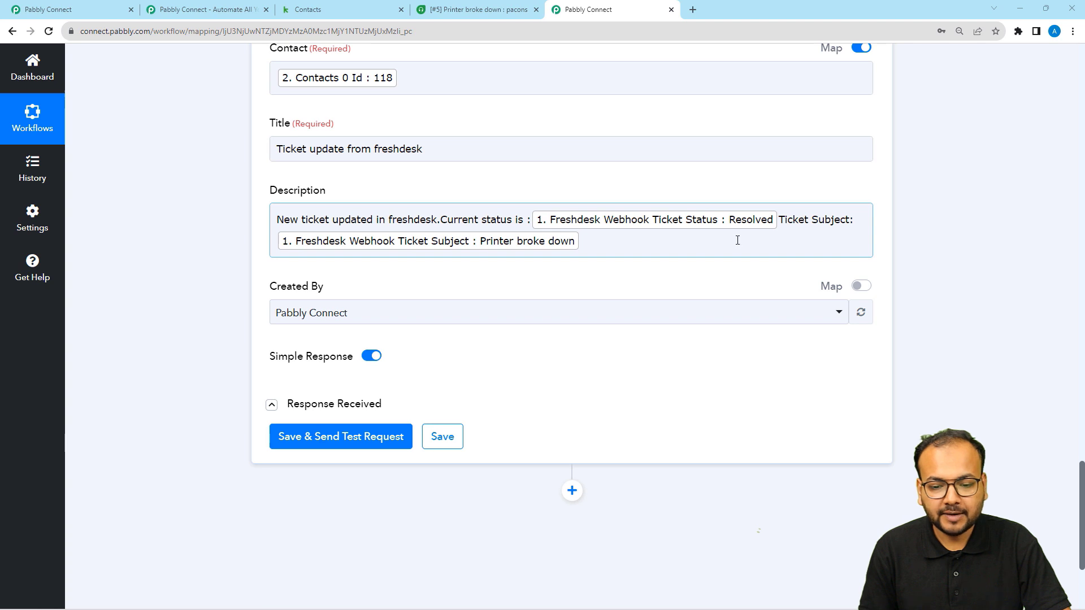
{"action": "left_click", "coordinate": [780, 226]}
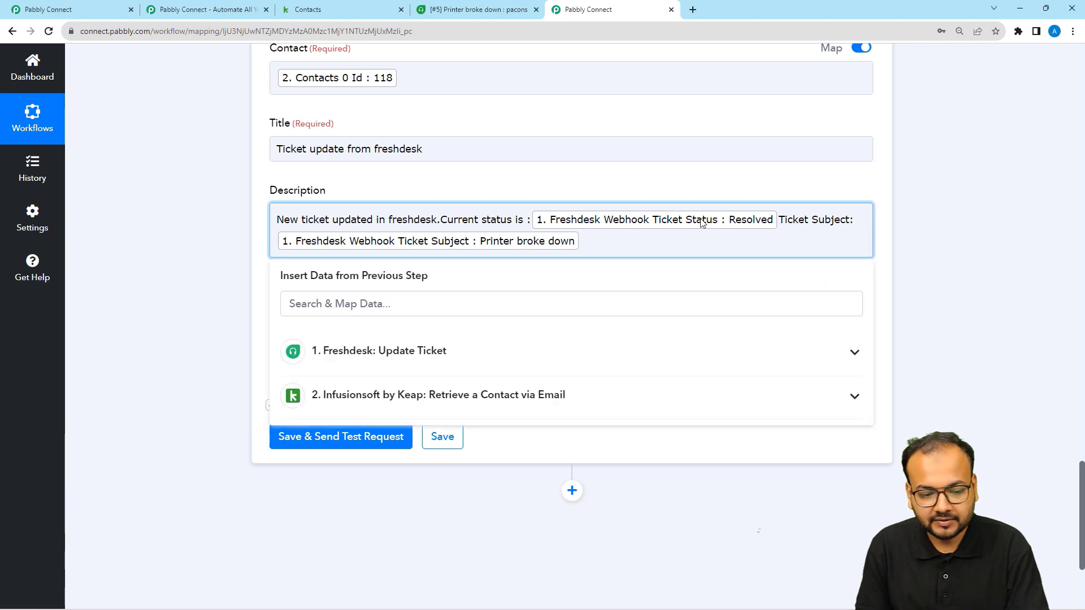
{"action": "left_click", "coordinate": [425, 355]}
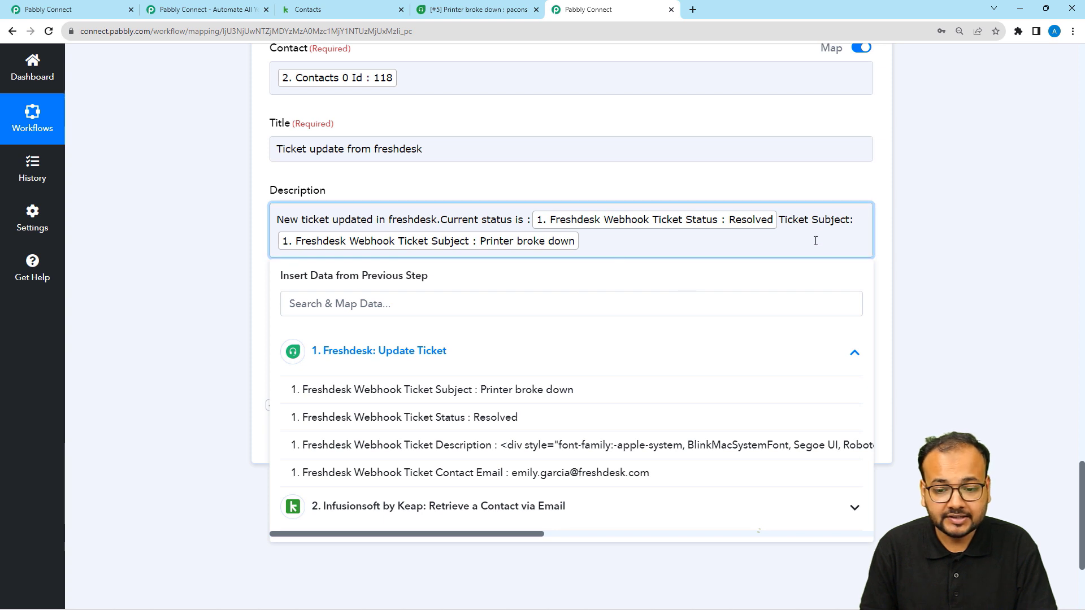
{"action": "left_click", "coordinate": [584, 248]}
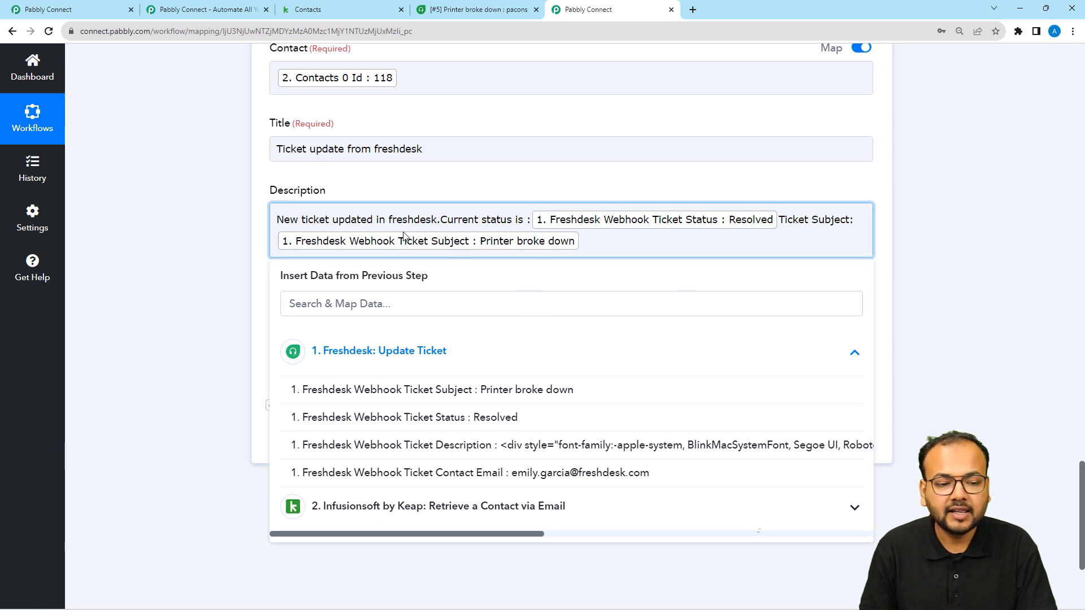
{"action": "left_click", "coordinate": [240, 234]}
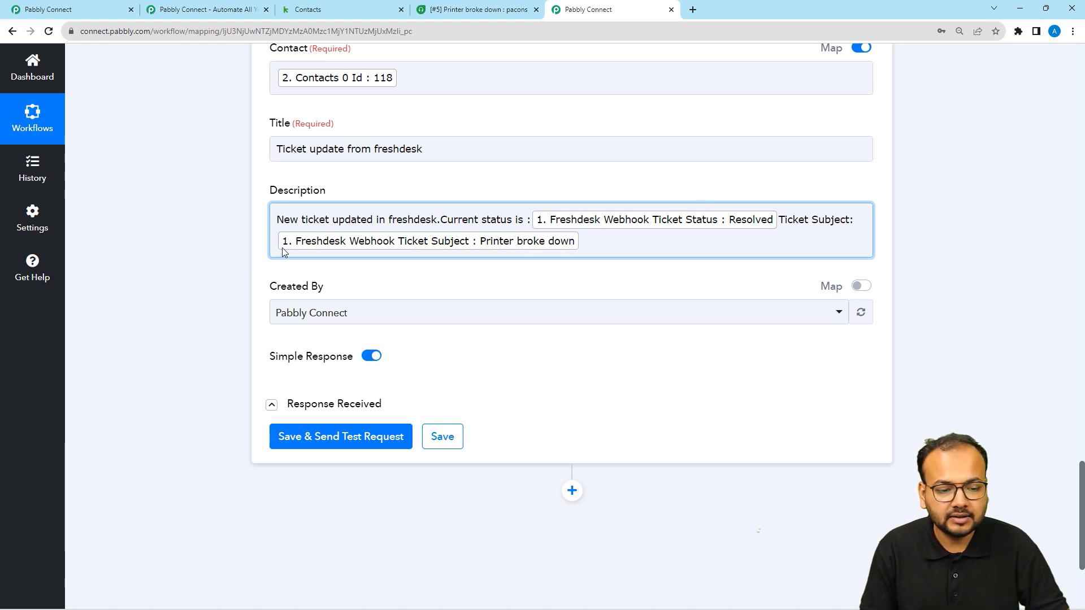
- Check the contact's activity in Keap, then save the Create Note step with a test request and review its response
{"action": "left_click", "coordinate": [341, 9]}
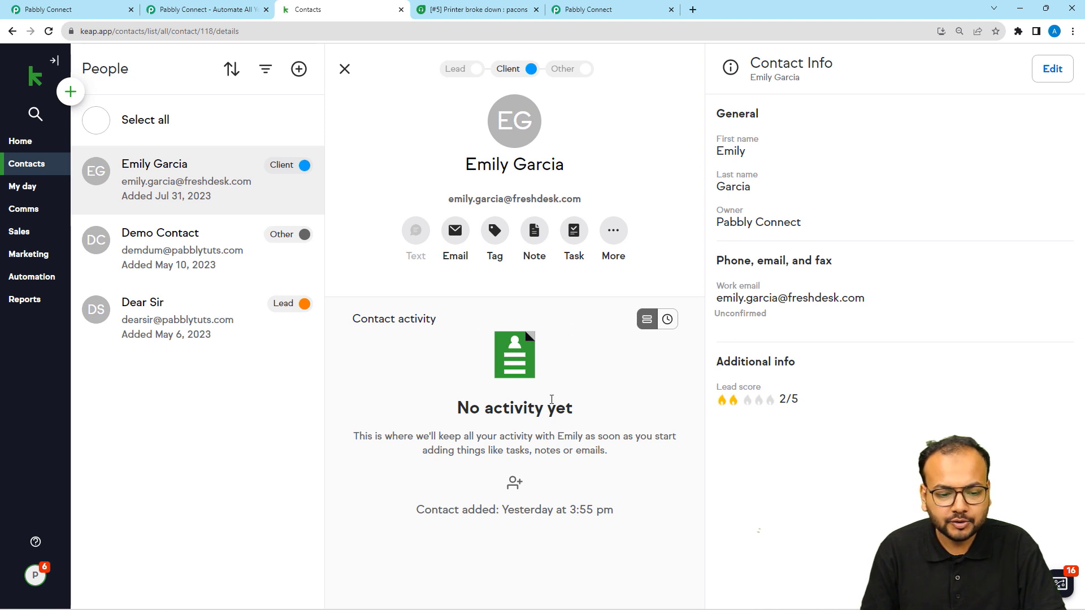
{"action": "left_click", "coordinate": [568, 7]}
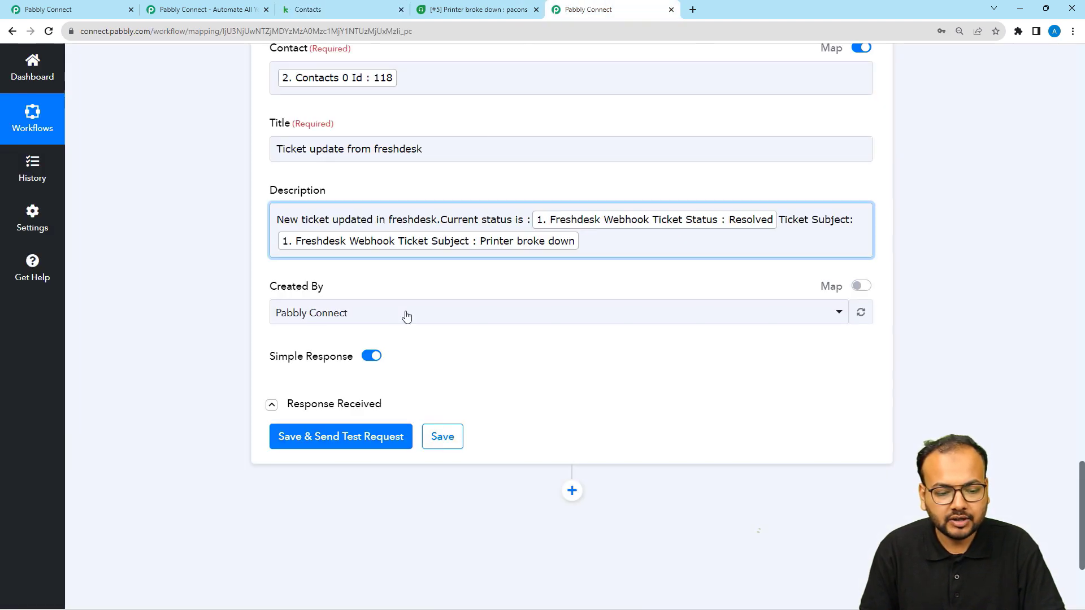
{"action": "left_click", "coordinate": [346, 434]}
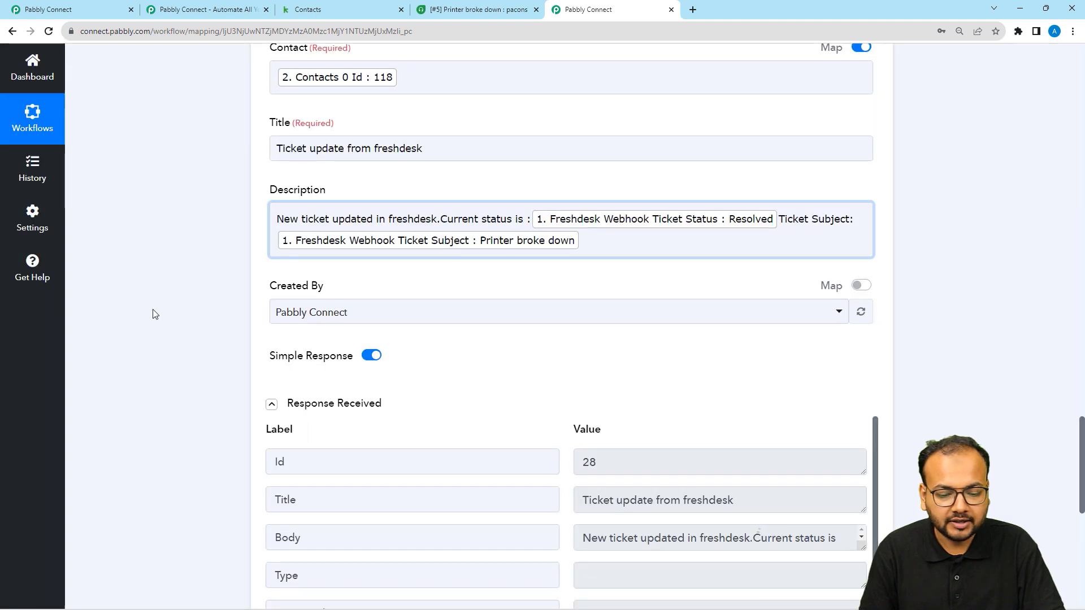
{"action": "scroll", "coordinate": [153, 314], "scroll_direction": "down", "scroll_amount": 4}
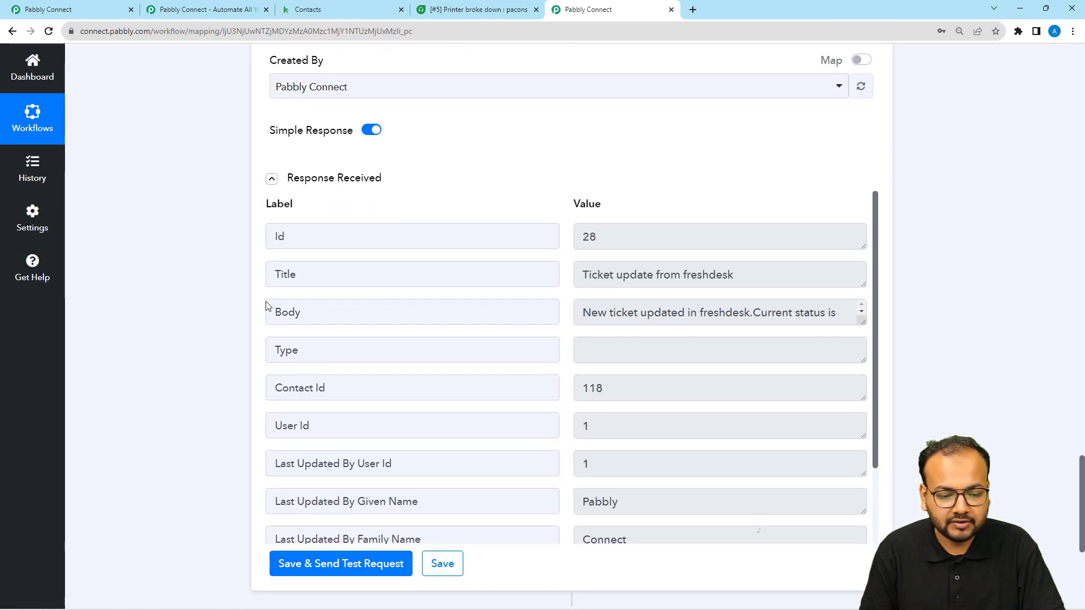
{"action": "scroll", "coordinate": [440, 379], "scroll_direction": "down", "scroll_amount": 2}
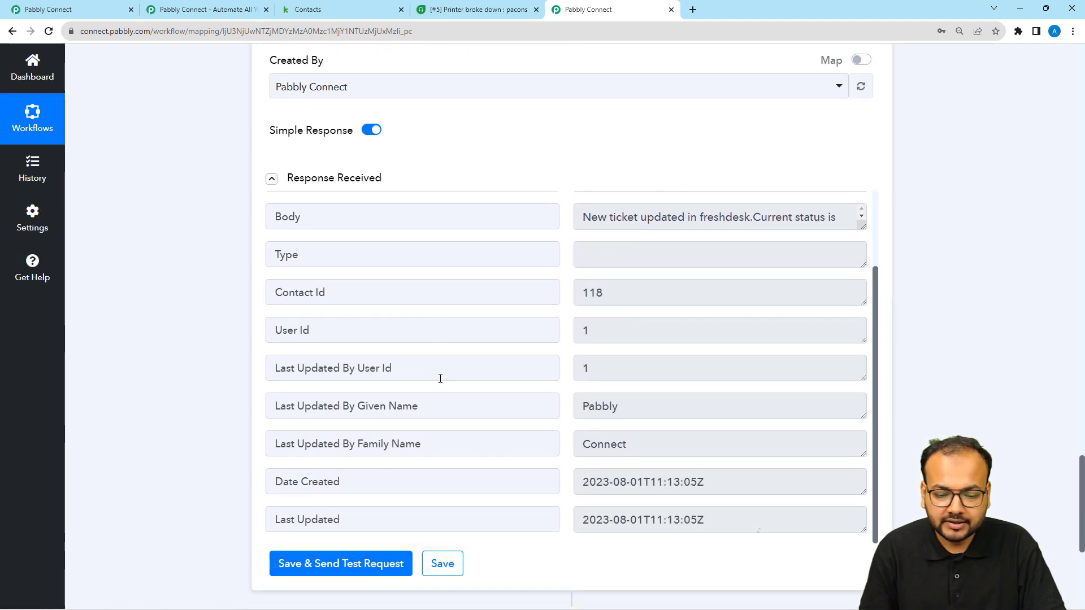
- Switch to Keap, reload the contact's page and open its Notes to check the newly created note
{"action": "left_click", "coordinate": [337, 17]}
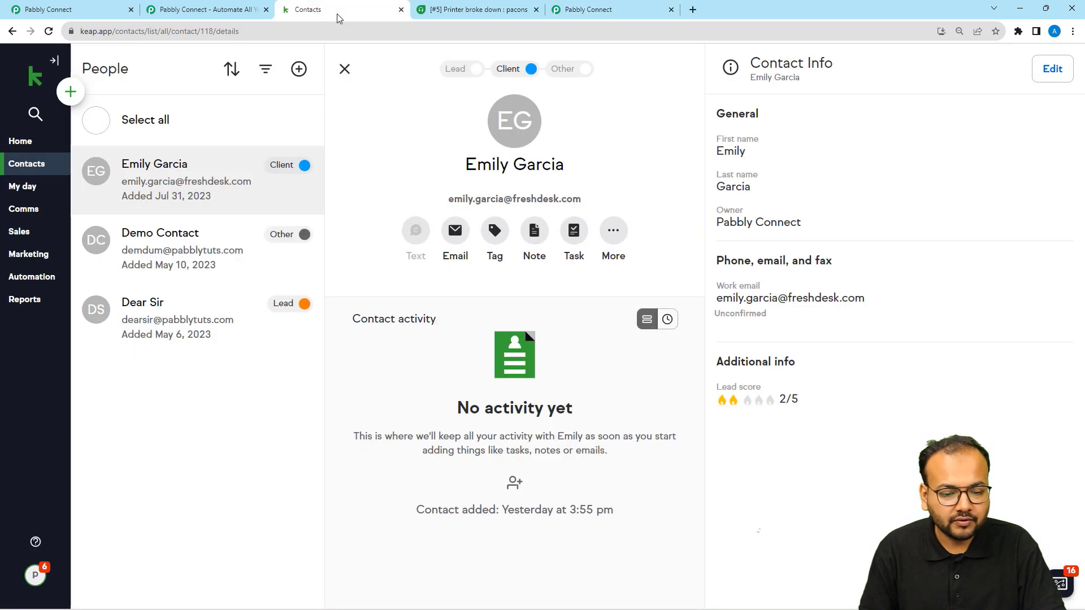
{"action": "left_click", "coordinate": [48, 31]}
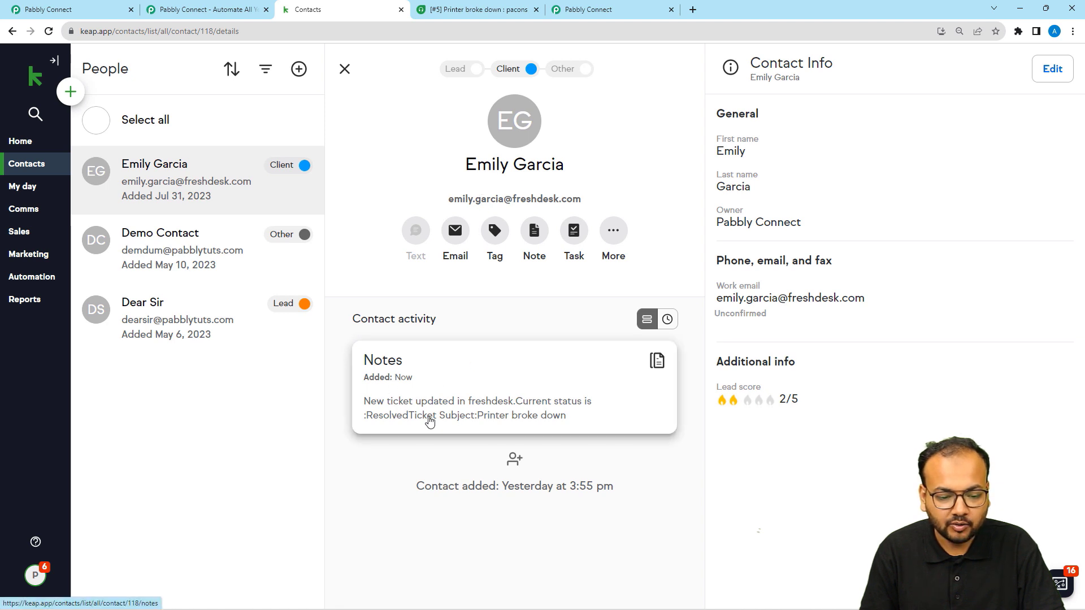
{"action": "left_click", "coordinate": [428, 420]}
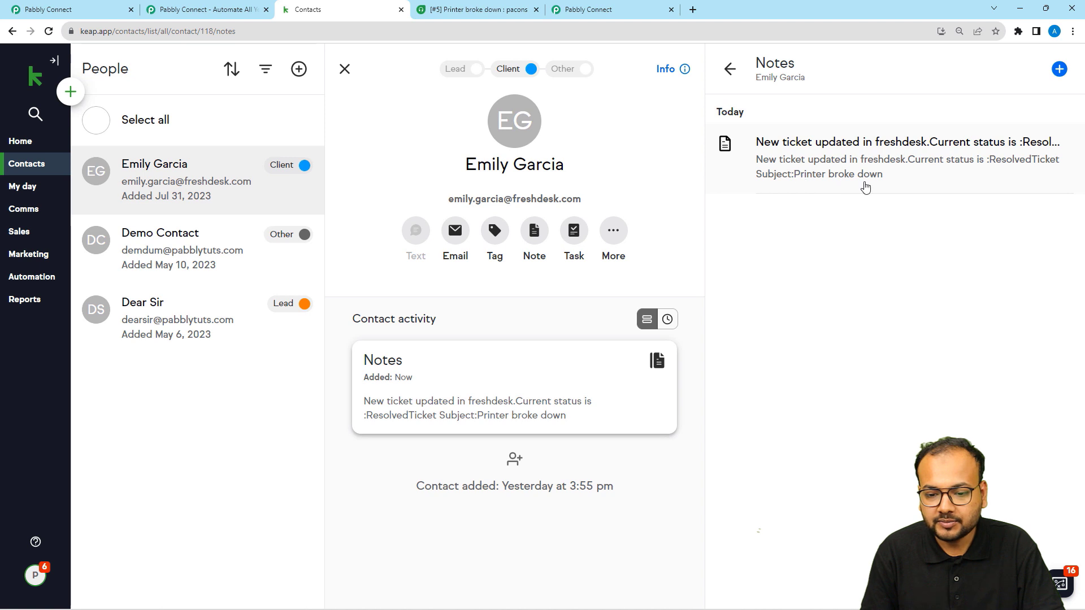
- Return to the Pabbly Connect workflow and collapse the Create Note and Retrieve a Contact via Email steps
{"action": "left_click", "coordinate": [596, 17]}
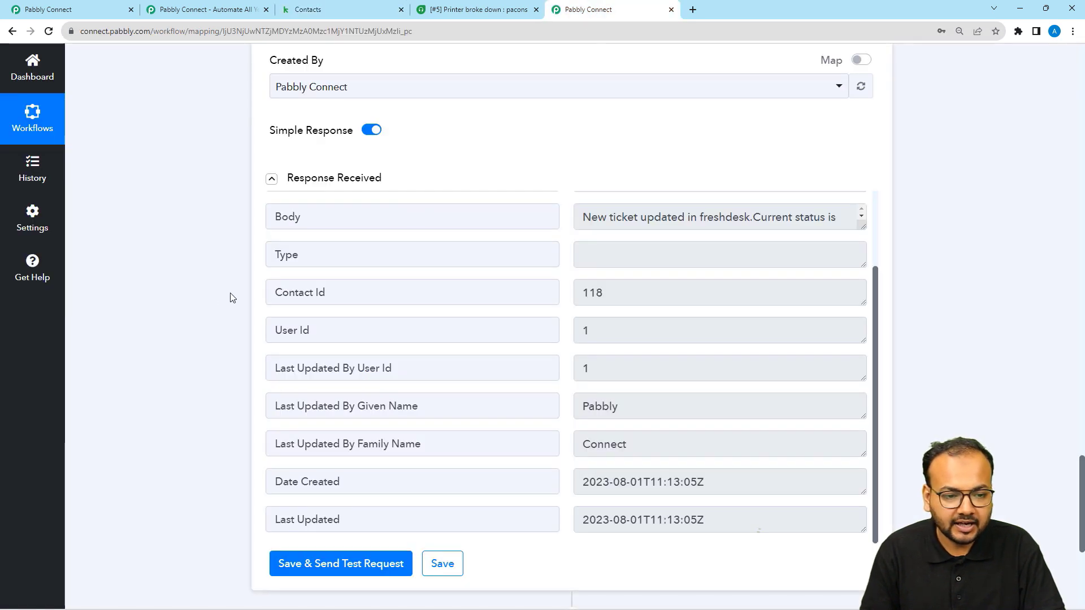
{"action": "scroll", "coordinate": [224, 282], "scroll_direction": "up", "scroll_amount": 5}
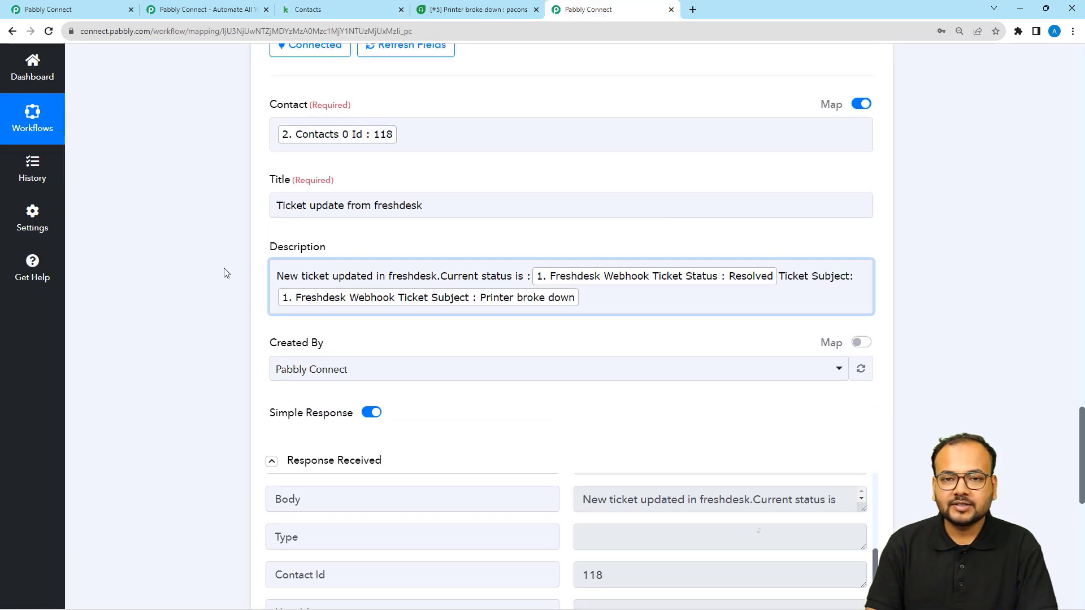
{"action": "scroll", "coordinate": [226, 273], "scroll_direction": "up", "scroll_amount": 6}
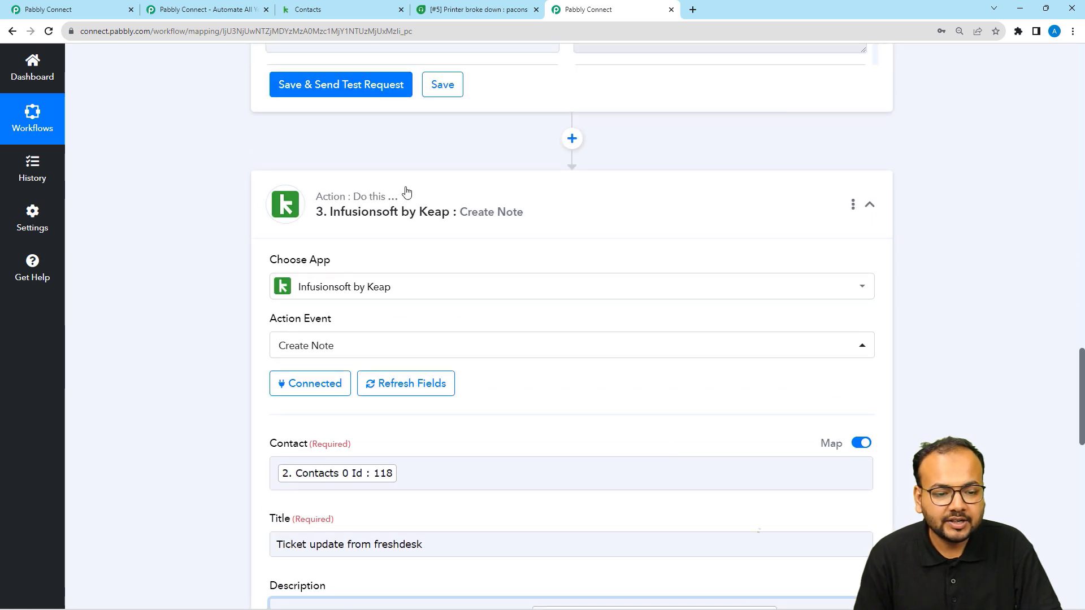
{"action": "left_click", "coordinate": [405, 192]}
{"action": "scroll", "coordinate": [932, 85], "scroll_direction": "up", "scroll_amount": 5}
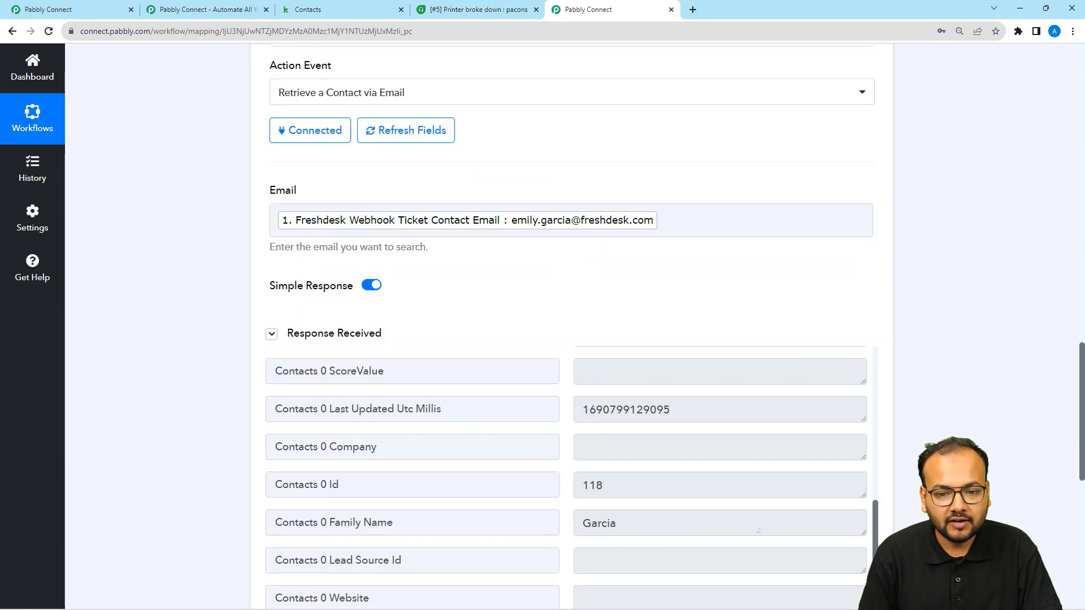
{"action": "left_click_drag", "start_coordinate": [1083, 390], "coordinate": [1083, 84]}
{"action": "left_click", "coordinate": [871, 238]}
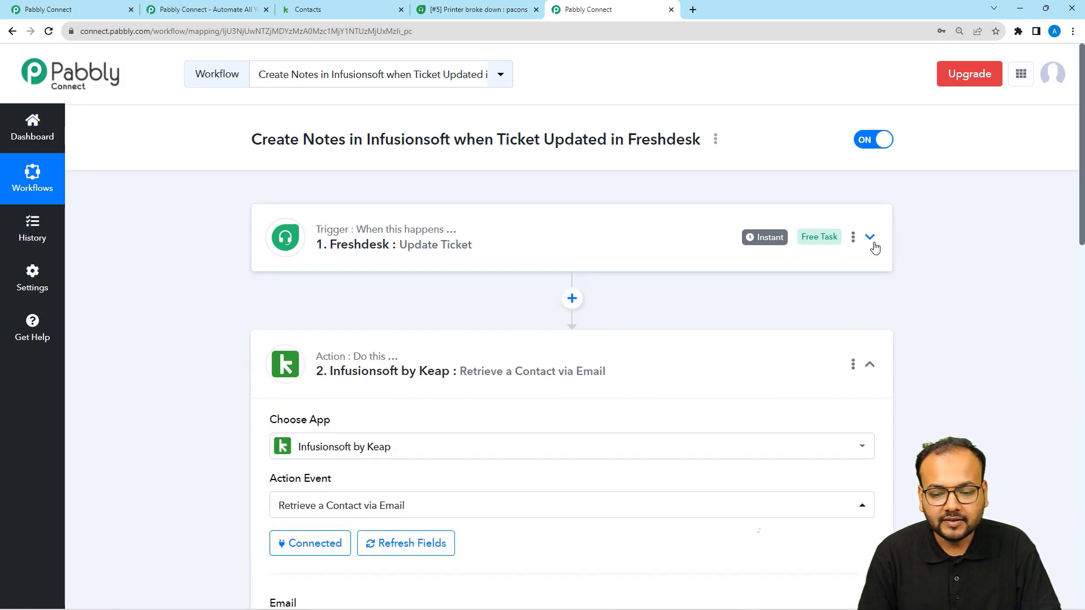
{"action": "left_click", "coordinate": [871, 366]}
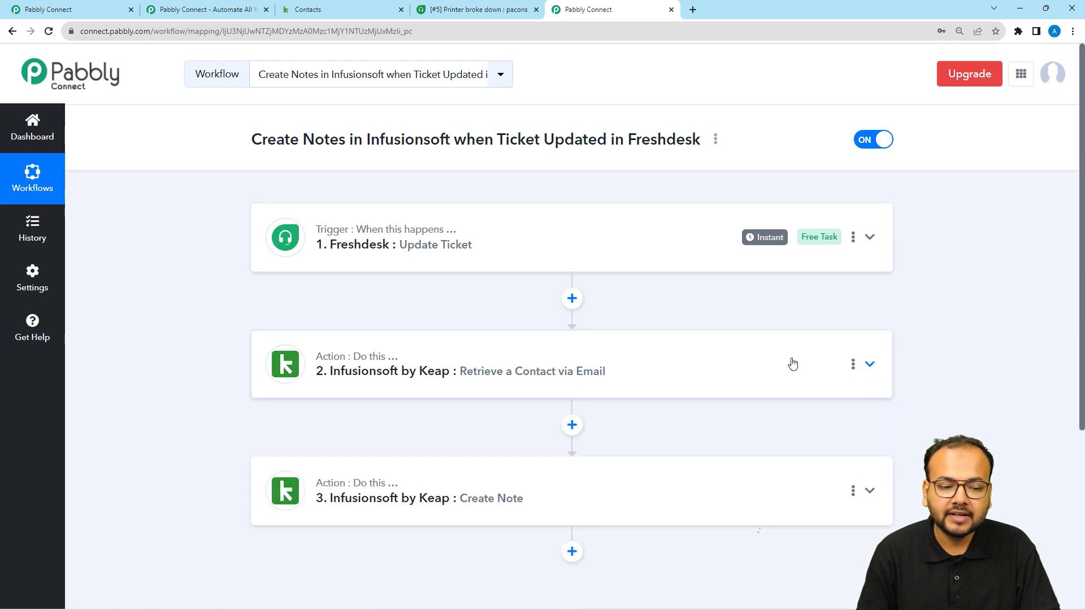